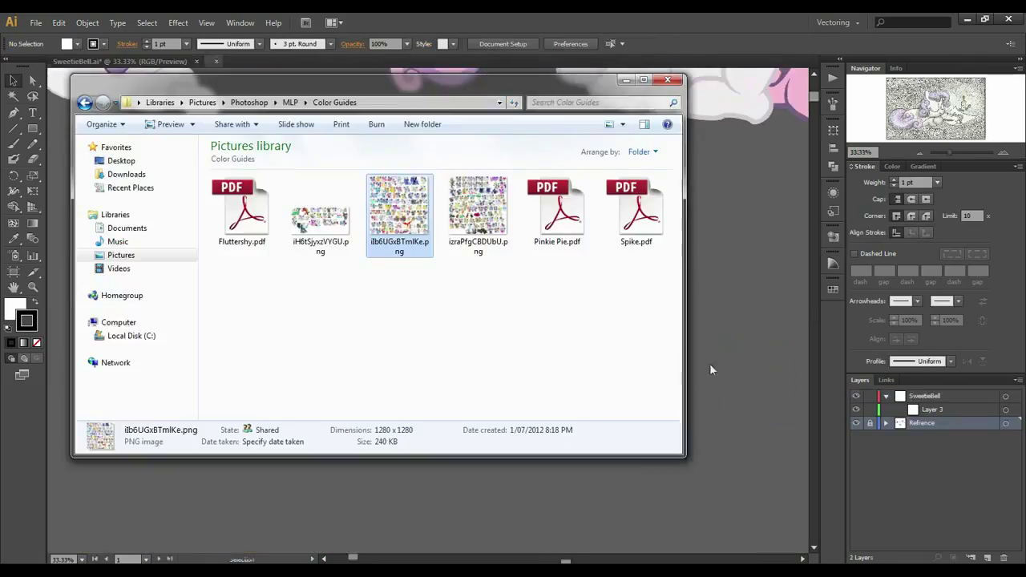
# - Place the colour guide image beside the sketch and trace the head's chin, muzzle and forehead outline with the Pen tool
pyautogui.moveTo(709, 363); pyautogui.dragTo(774, 323)
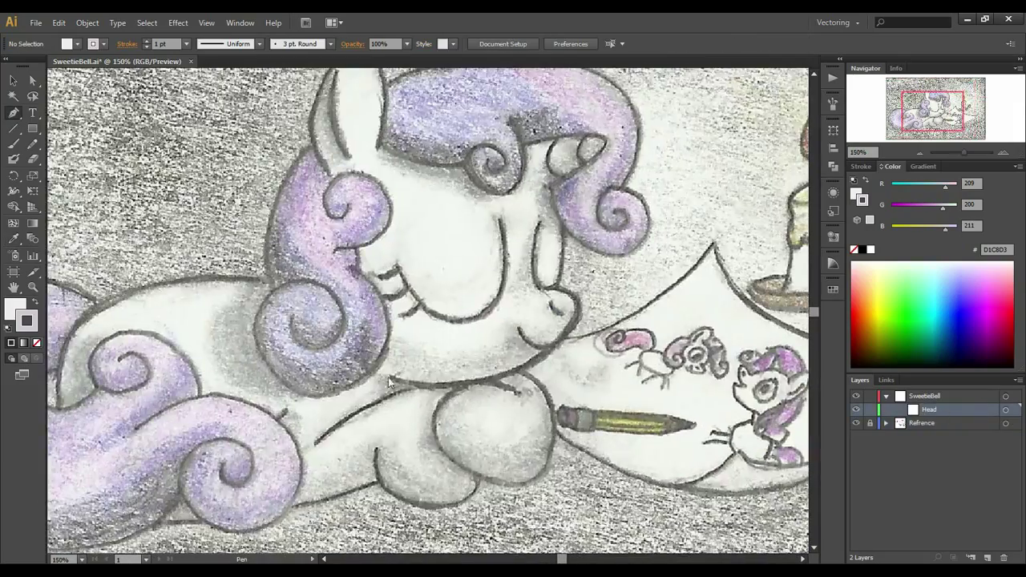
pyautogui.click(387, 377)
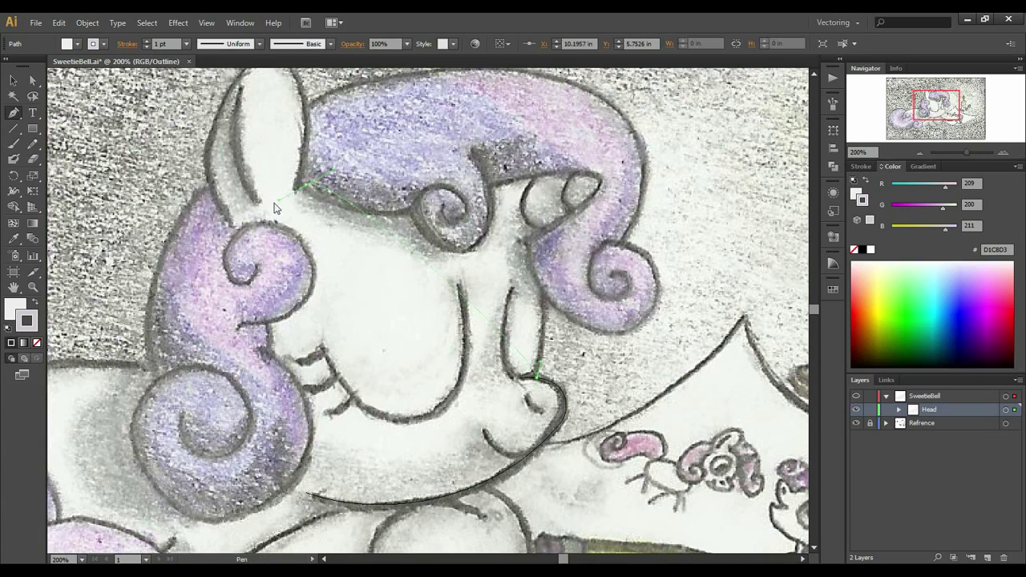
pyautogui.moveTo(296, 188); pyautogui.dragTo(276, 206)
pyautogui.keyDown('ctrl'); pyautogui.click(185, 237); pyautogui.keyUp('ctrl')
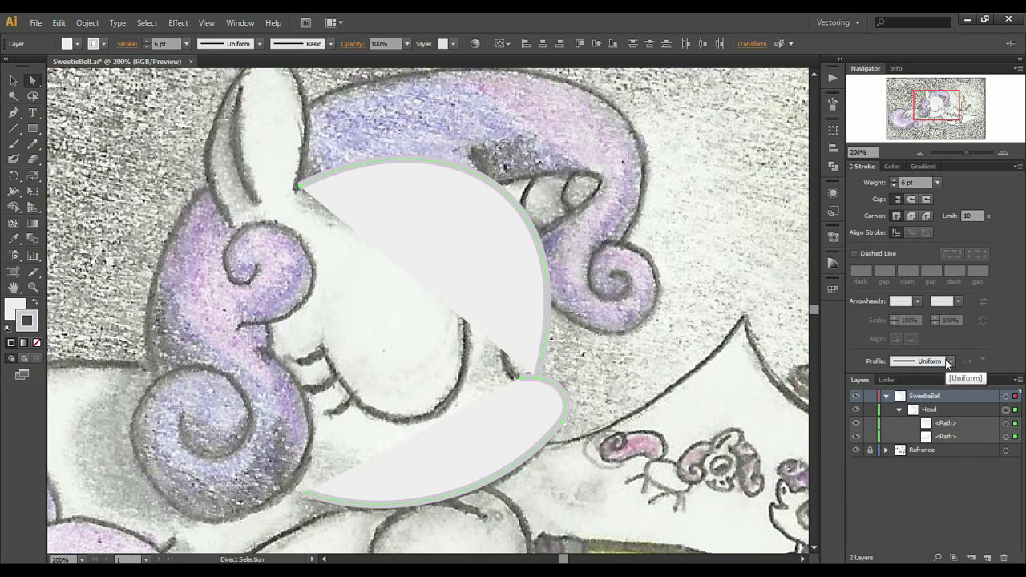
# - Apply a tapered width profile to the chin and muzzle path
pyautogui.click(949, 361)
pyautogui.click(911, 445)
pyautogui.hotkey('ctrl', 'z')
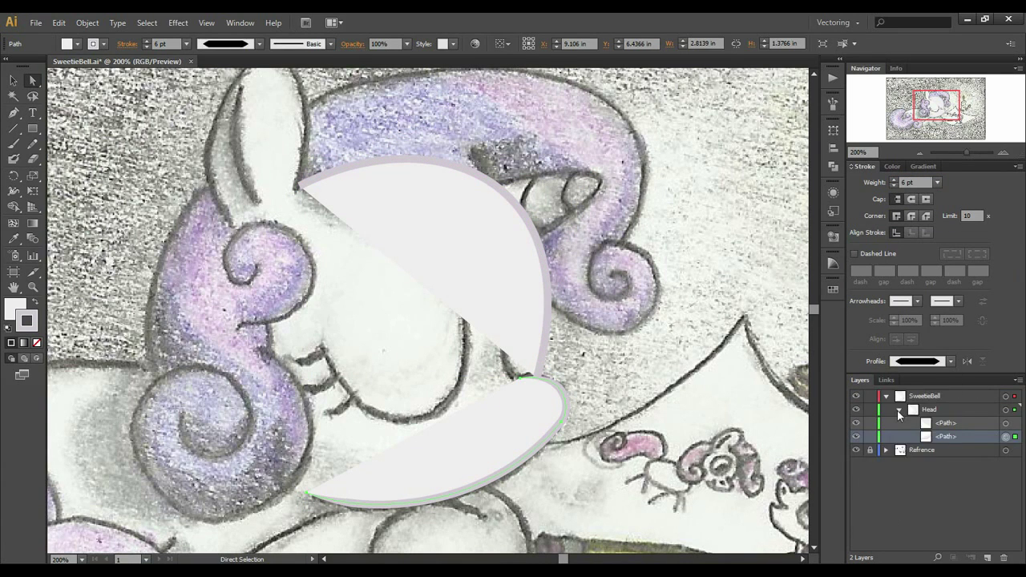
# - Add a Head Fill layer and name the layer with the traced outlines Head Lines
pyautogui.click(898, 410)
pyautogui.click(972, 558)
pyautogui.doubleClick(934, 409)
pyautogui.click(898, 422)
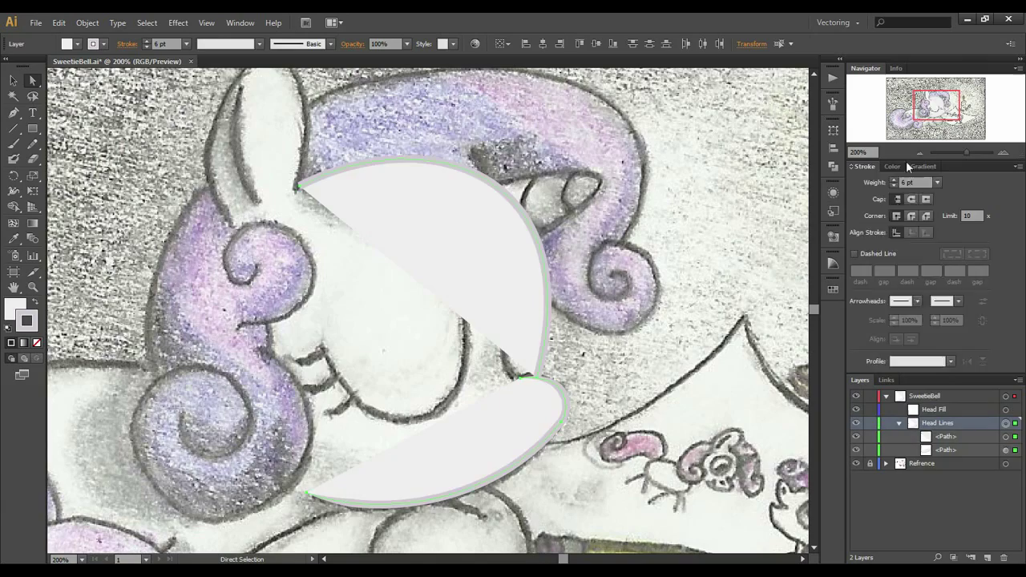
# - Remove the fill from the head lines and sample the coat colour F0EDEF from the colour guide for a strokeless fill
pyautogui.click(893, 166)
pyautogui.click(855, 249)
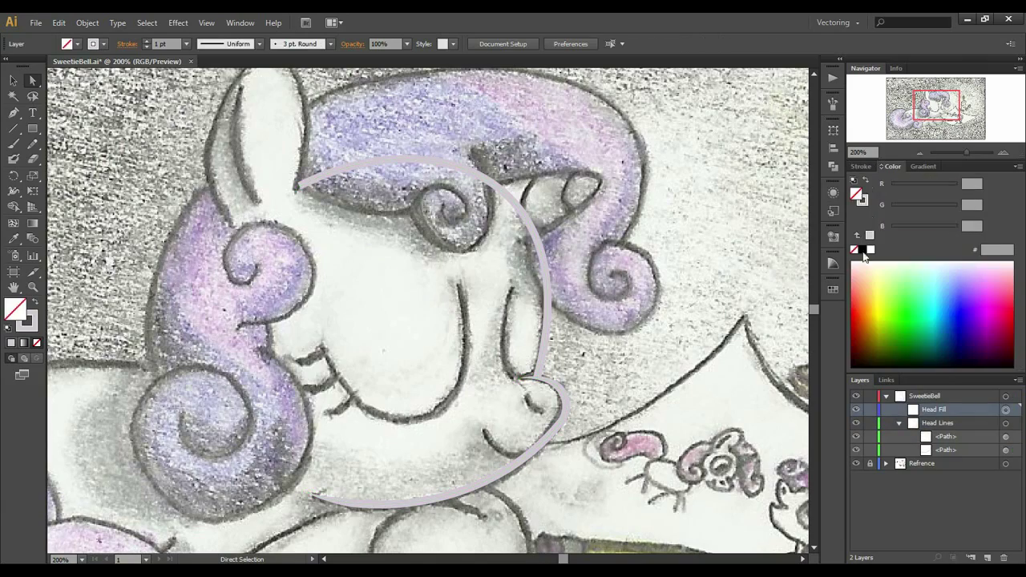
pyautogui.click(868, 178)
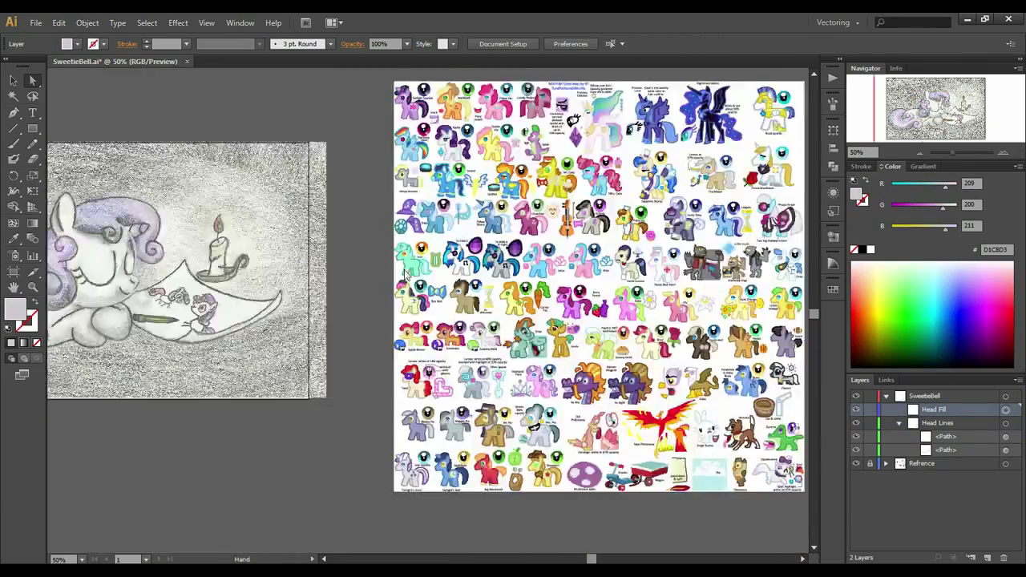
pyautogui.press('i')
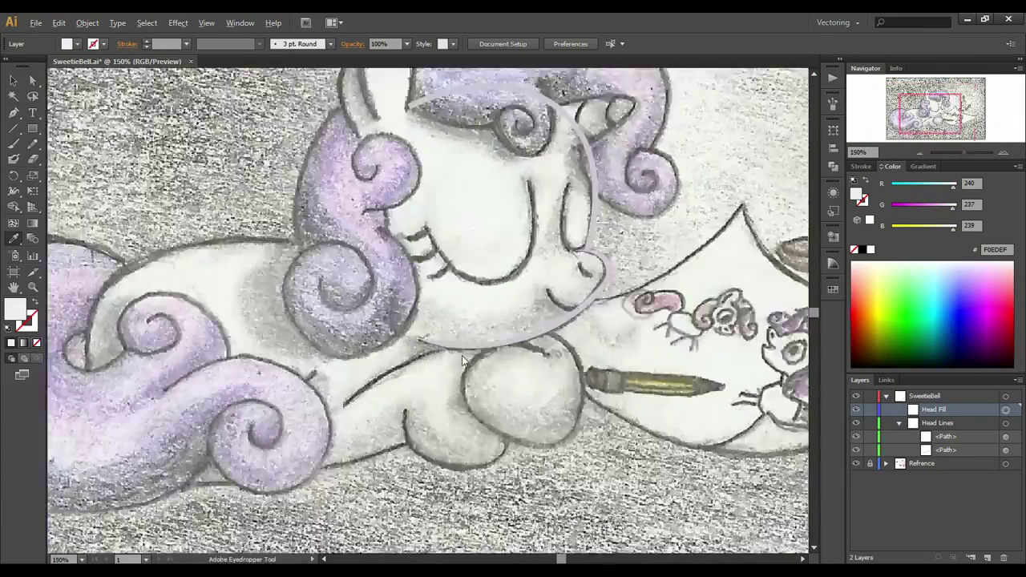
# - Draw the closed head fill shape along the outline with the Pen tool and place Head Fill beneath Head Lines
pyautogui.hotkey('ctrl', '+')
pyautogui.click(382, 463)
pyautogui.click(308, 445)
pyautogui.click(272, 181)
pyautogui.click(349, 146)
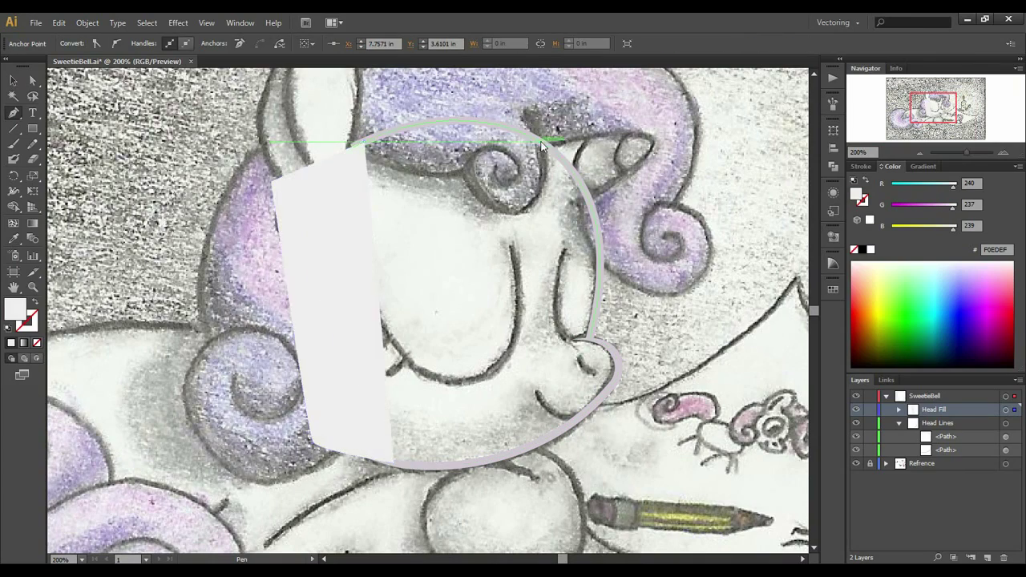
pyautogui.moveTo(598, 268); pyautogui.dragTo(591, 344)
pyautogui.moveTo(360, 451); pyautogui.dragTo(360, 450)
pyautogui.hotkey('ctrl', 'shift', '[')
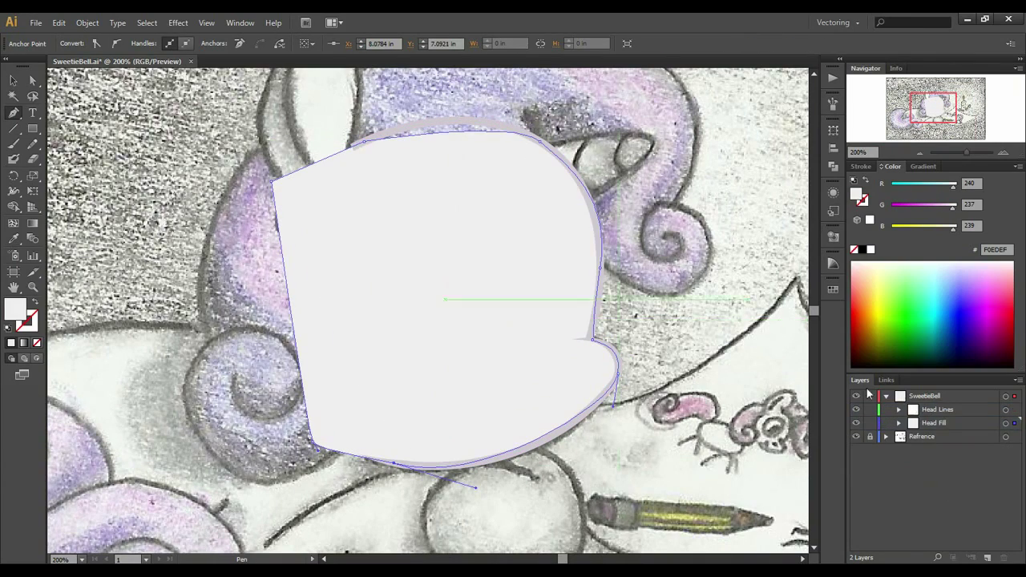
# - Switch to outline view, nest the head layers in a Head layer and add an Ear layer above it
pyautogui.hotkey('ctrl', 'y')
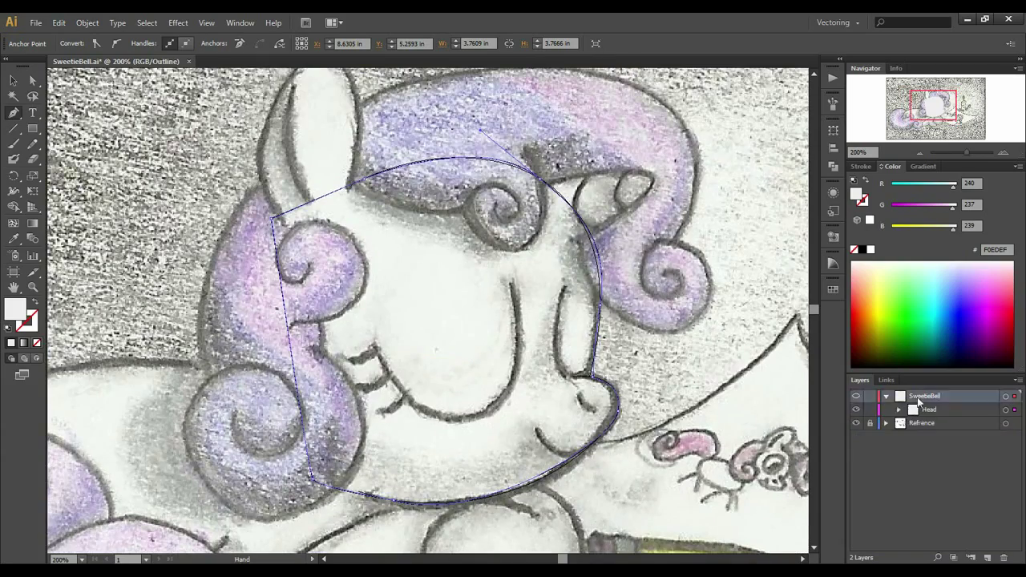
pyautogui.hotkey('ctrl', '0')
pyautogui.scroll(5, 384, 278)
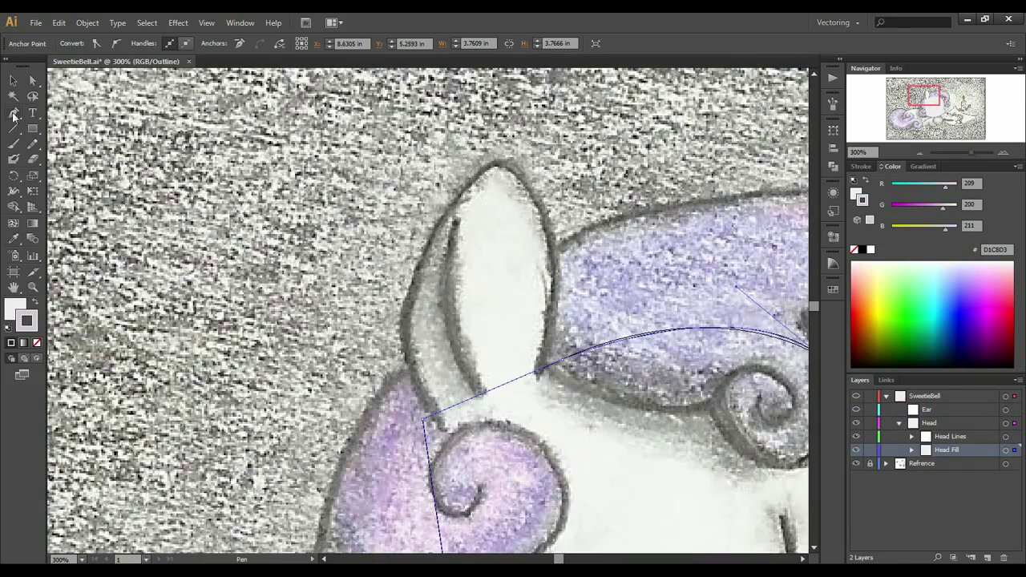
pyautogui.moveTo(489, 162); pyautogui.dragTo(544, 224)
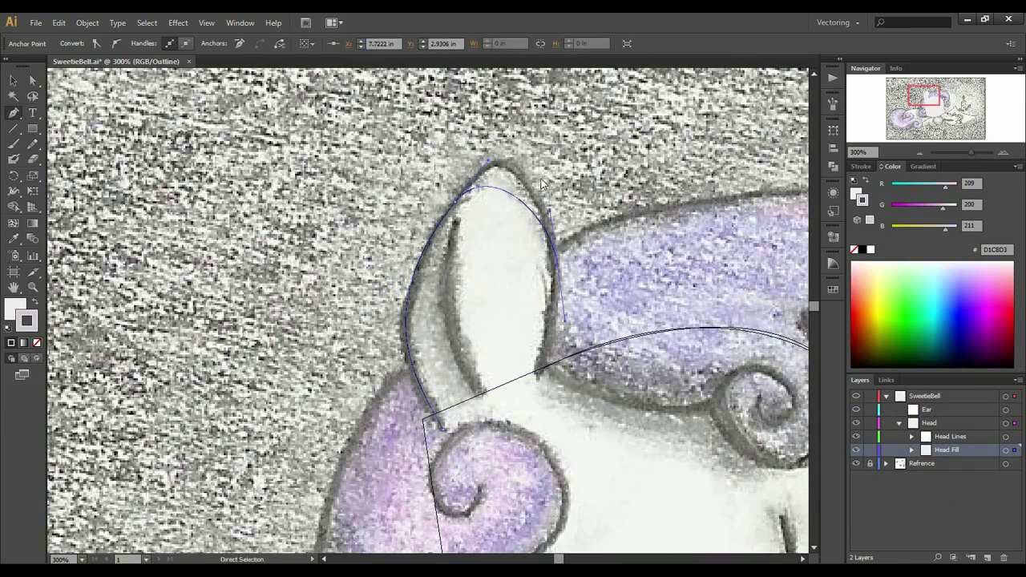
pyautogui.click(539, 372)
pyautogui.scroll(3, 540, 377)
pyautogui.scroll(-2, 539, 377)
pyautogui.scroll(1, 479, 160)
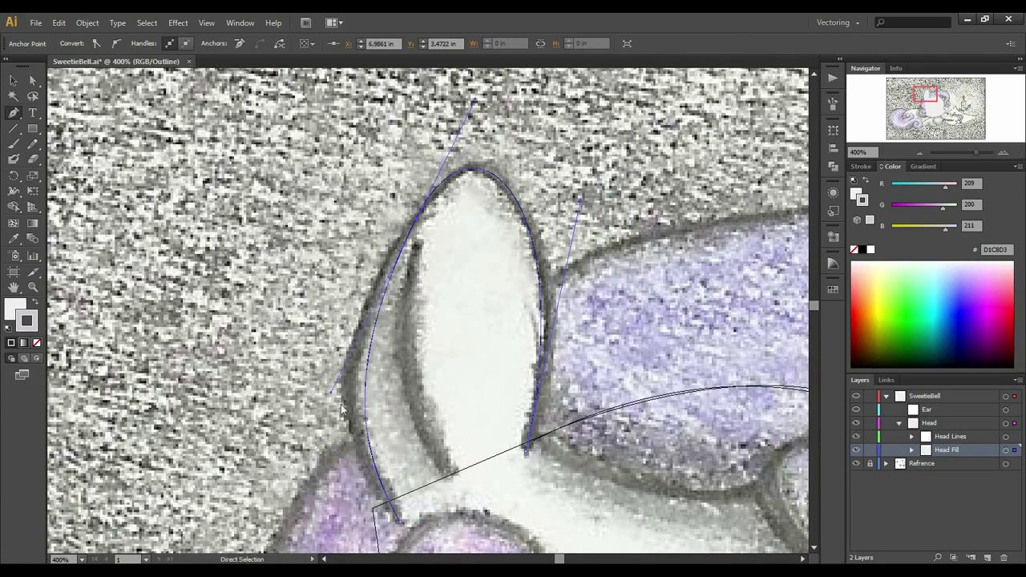
pyautogui.scroll(-1, 460, 418)
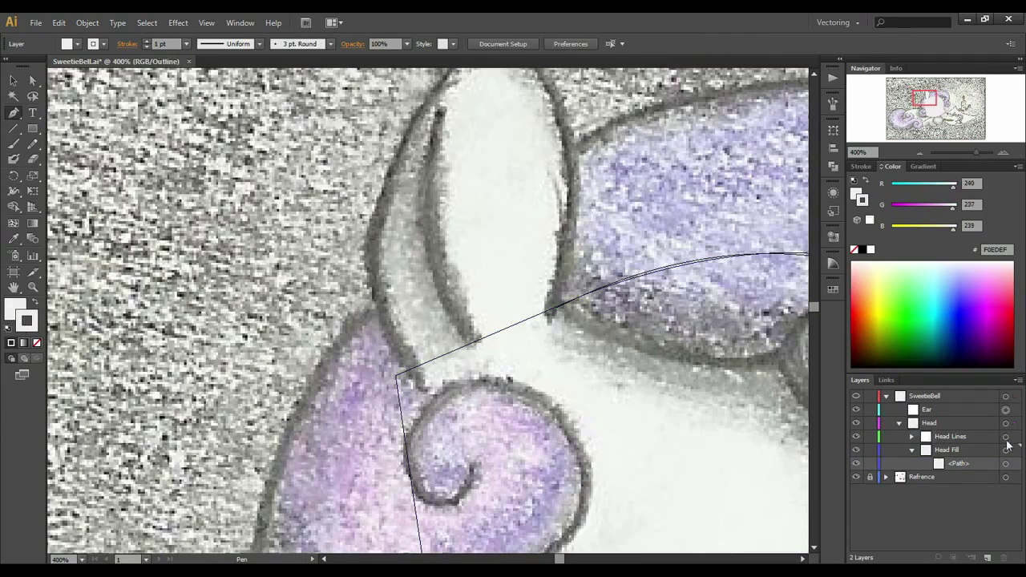
# - Trace the ear's outer contour from its base over the tip and down to the forehead on the Ear layer
pyautogui.click(1007, 440)
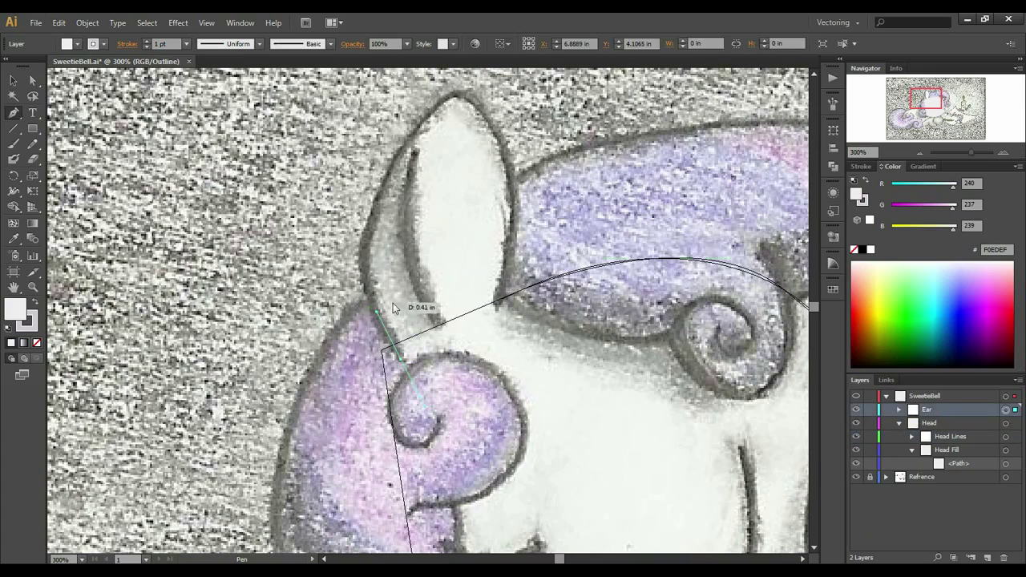
pyautogui.click(448, 95)
pyautogui.click(497, 307)
pyautogui.scroll(3, 473, 234)
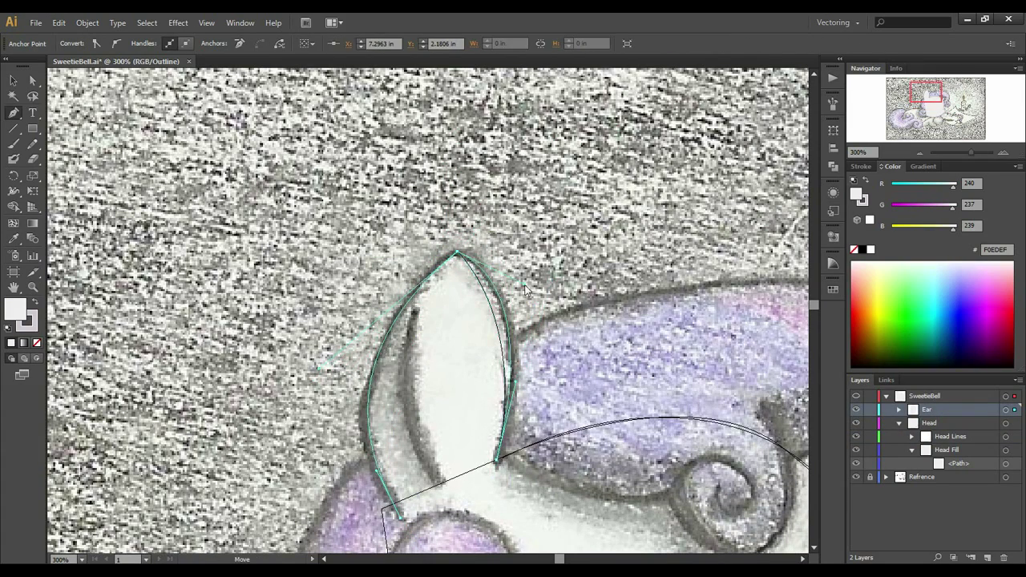
# - Return to preview and set the ear outline's stroke weight to 6 pt with round caps and corners
pyautogui.hotkey('ctrl', 'y')
pyautogui.click(862, 166)
pyautogui.doubleClick(914, 183)
pyautogui.write('6')
pyautogui.press('Return')
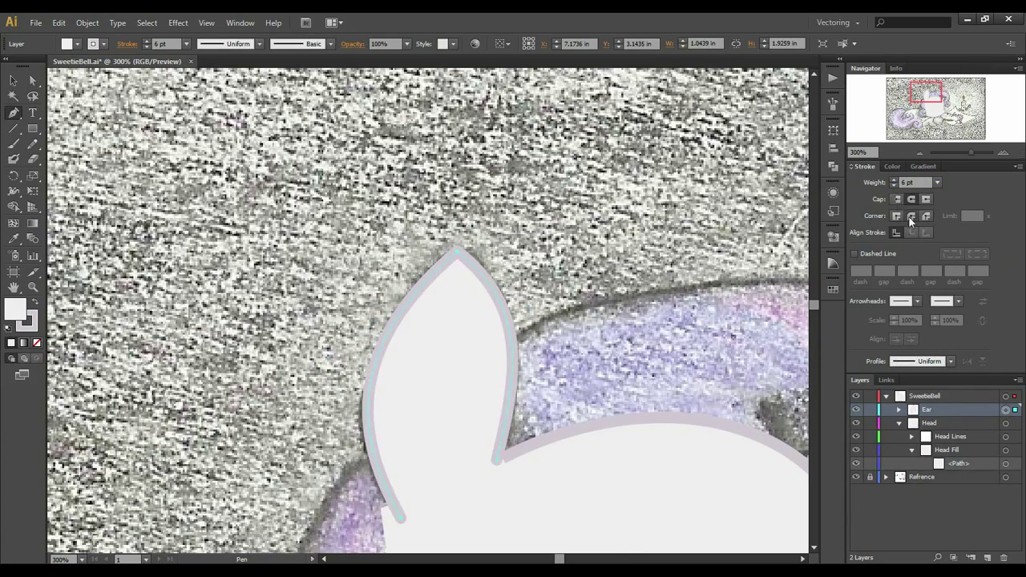
# - Switch to outline view, lock the Ear and Head layers and add a Body layer beneath them
pyautogui.hotkey('ctrl', '-')
pyautogui.hotkey('ctrl', '-')
pyautogui.scroll(-5, 565, 412)
pyautogui.hotkey('ctrl', 'y')
pyautogui.hscroll(-3, 566, 413)
pyautogui.click(899, 422)
pyautogui.click(977, 553)
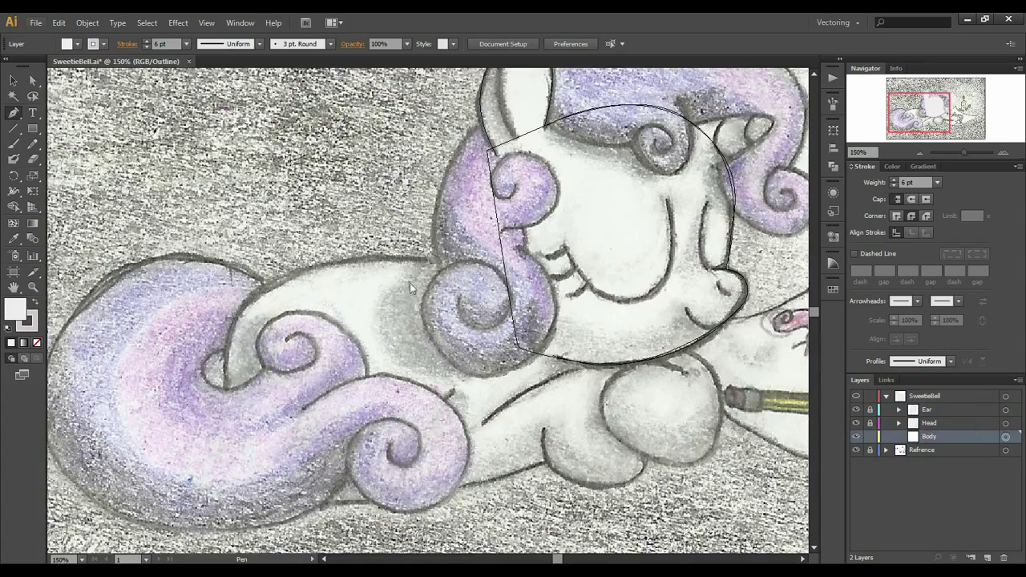
# - Trace the body along the back and rump, continuing under the tail and forward beneath the head
pyautogui.scroll(1, 410, 283)
pyautogui.click(451, 262)
pyautogui.moveTo(160, 409); pyautogui.dragTo(160, 473)
pyautogui.scroll(-3, 207, 446)
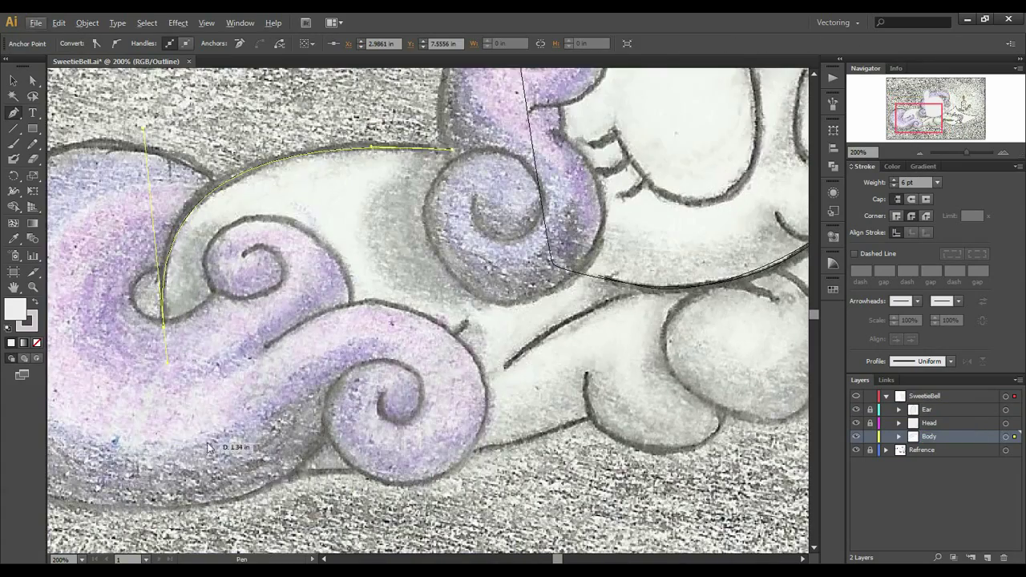
pyautogui.scroll(-1, 380, 413)
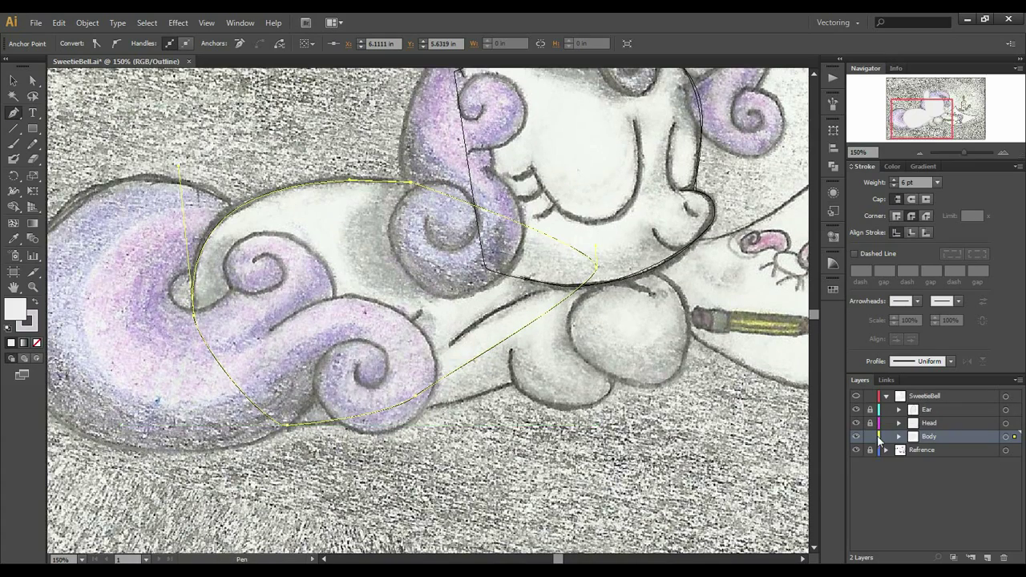
# - Lock the Body layer and trace the right foreleg and hoof on a new Right hoof layer above it
pyautogui.hotkey('ctrl', 'l')
pyautogui.doubleClick(930, 438)
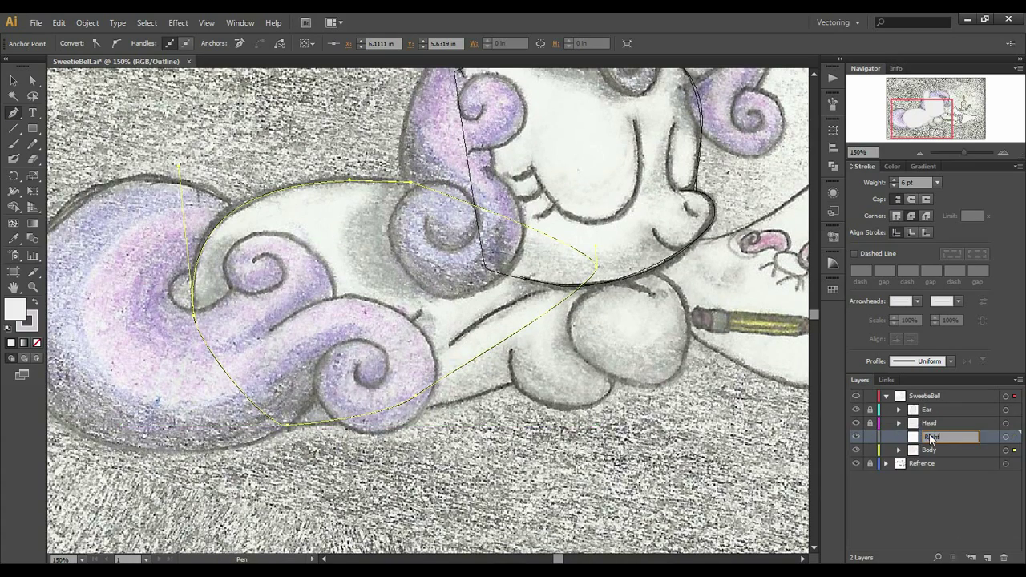
pyautogui.click(418, 313)
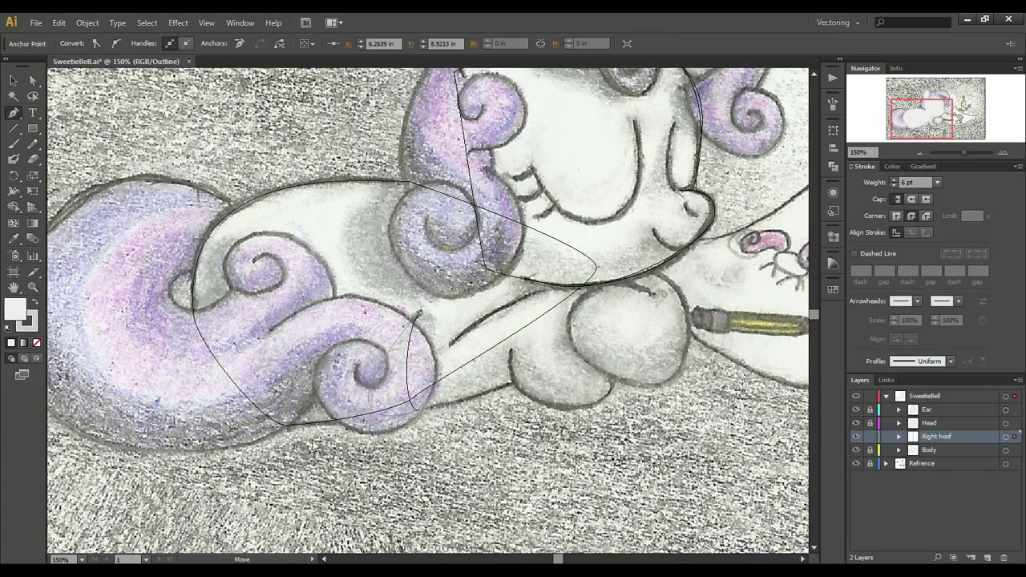
pyautogui.scroll(1, 517, 387)
pyautogui.moveTo(627, 259); pyautogui.dragTo(674, 347)
pyautogui.moveTo(514, 344); pyautogui.dragTo(591, 417)
pyautogui.scroll(2, 644, 425)
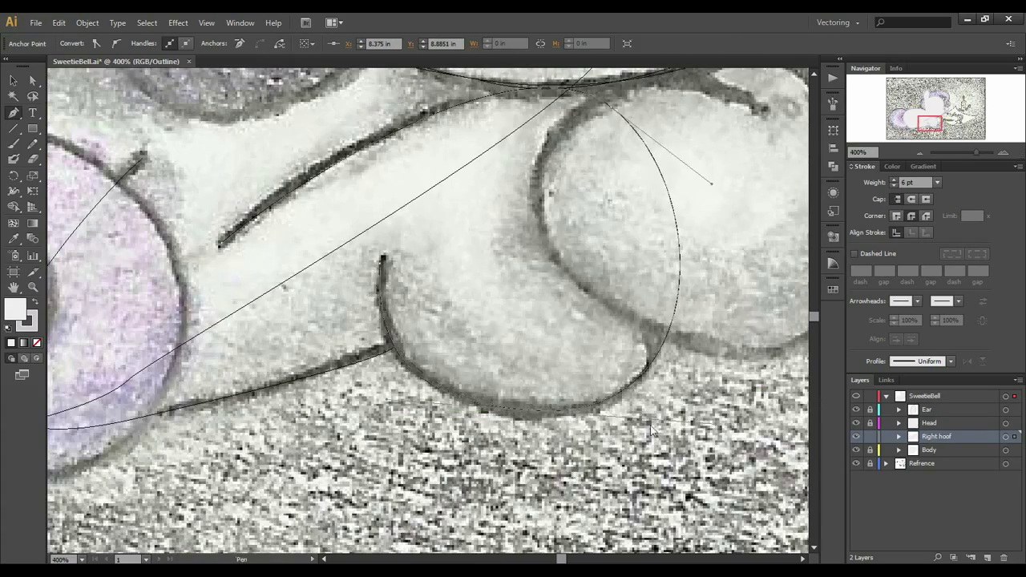
pyautogui.scroll(-3, 650, 431)
pyautogui.keyDown('ctrl'); pyautogui.click(552, 281); pyautogui.keyUp('ctrl')
# - Add a Left Hoff layer between Head and Right hoof and trace the front hoof on it
pyautogui.hotkey('ctrl', 'l')
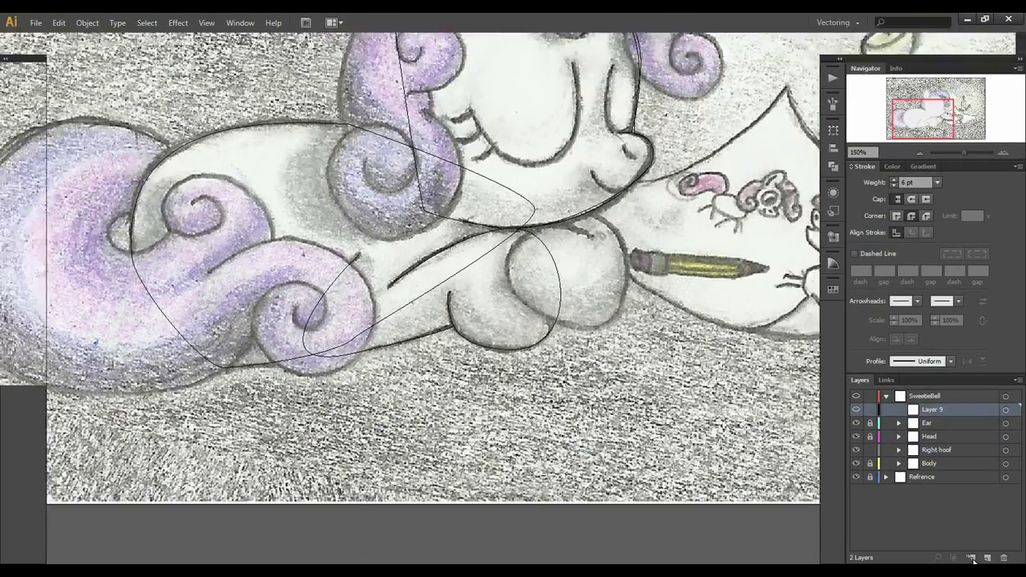
pyautogui.press('t')
pyautogui.moveTo(943, 429); pyautogui.dragTo(943, 443)
pyautogui.press('p')
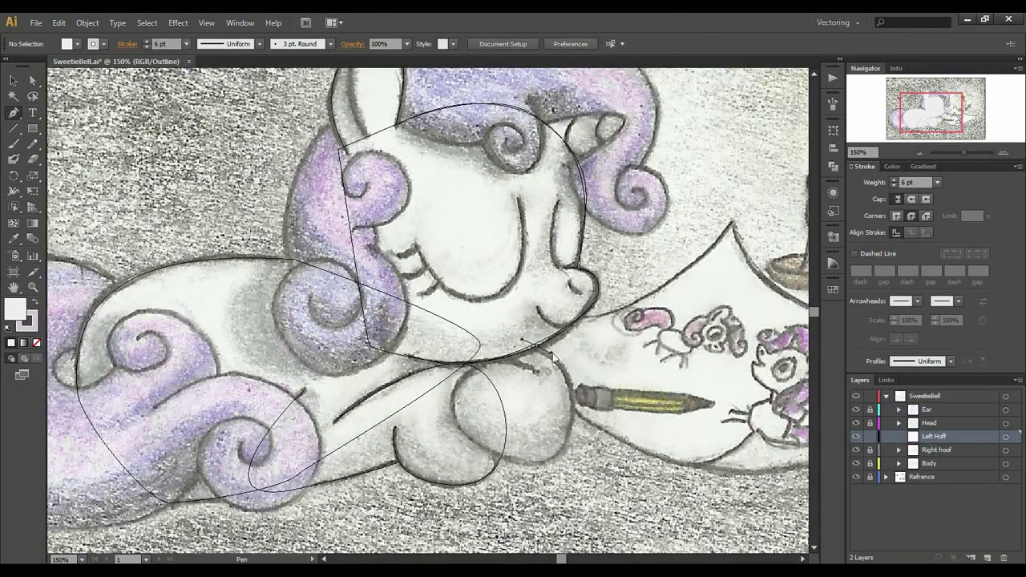
pyautogui.click(552, 359)
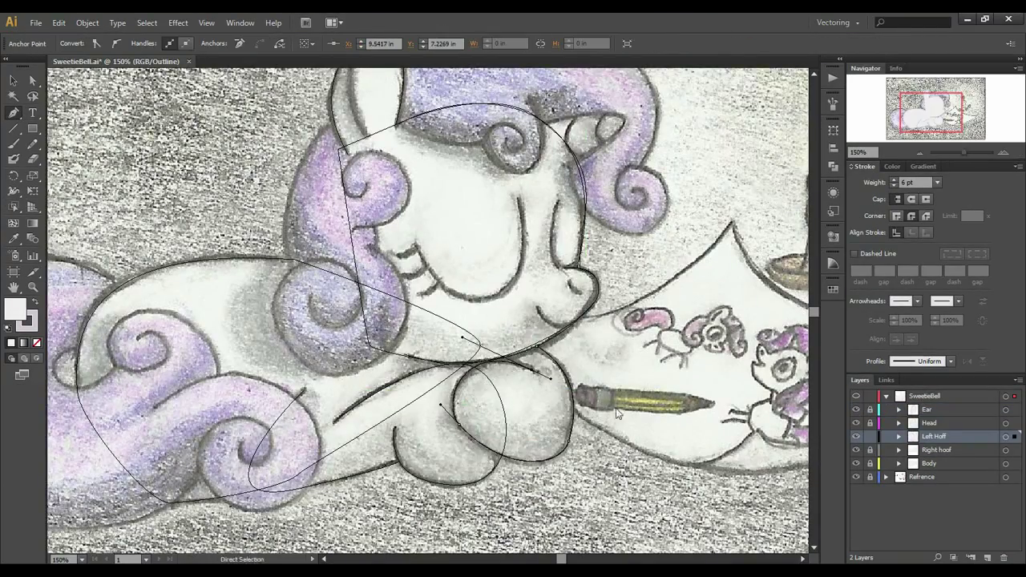
# - In preview, extend the body shape's front end behind the hooves, and keep the Body layer locked beneath Right hoof
pyautogui.hotkey('ctrl', 'shift', 'a')
pyautogui.press('a')
pyautogui.hotkey('ctrl', 'y')
pyautogui.click(856, 463)
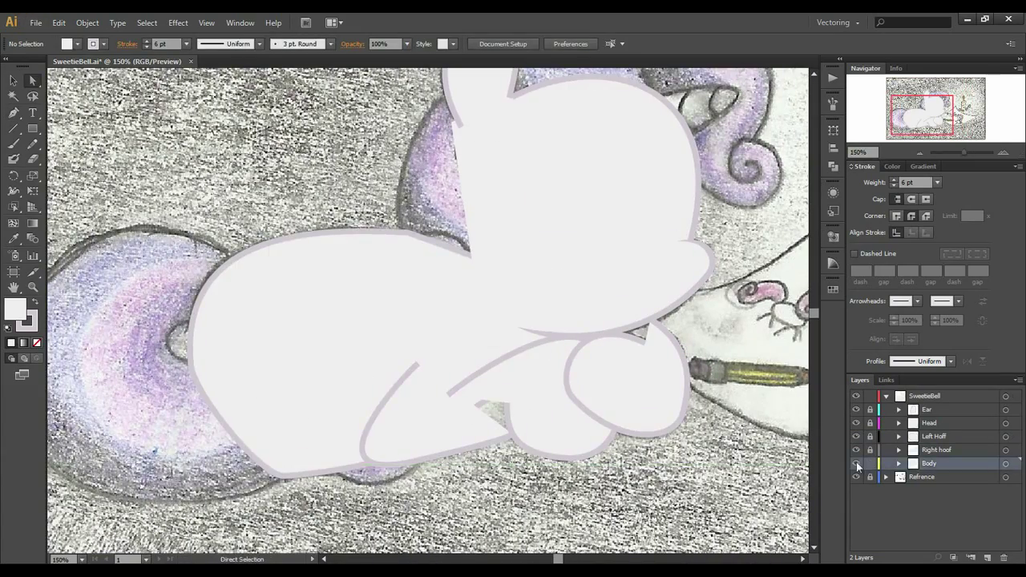
pyautogui.click(481, 321)
pyautogui.hotkey('ctrl', 'shift', ']')
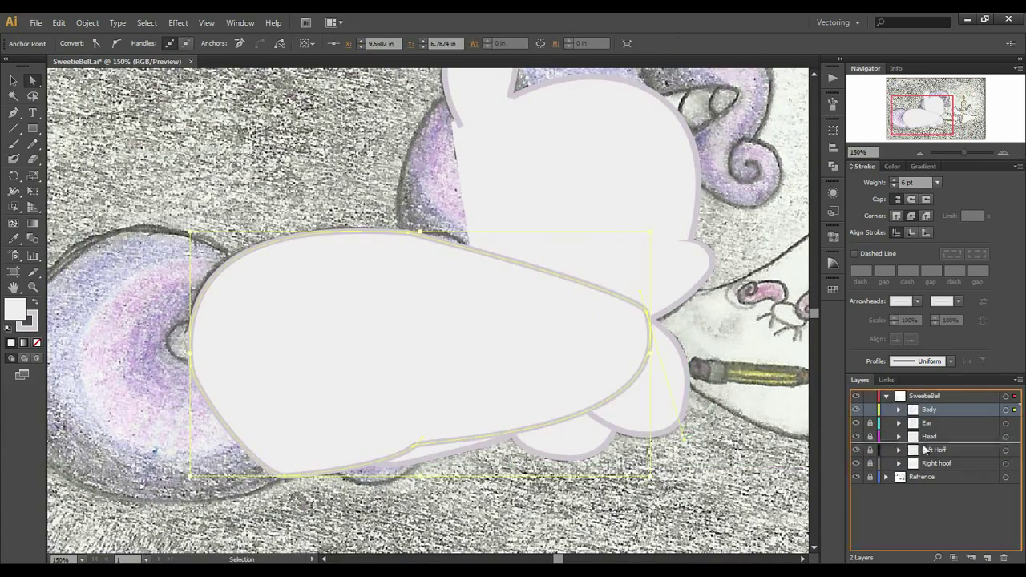
pyautogui.moveTo(924, 451); pyautogui.dragTo(922, 470)
pyautogui.hotkey('ctrl', '=')
pyautogui.click(872, 463)
# - Isolate the unlocked Left Hoff layer and adjust the upper end of the hoof outline
pyautogui.click(871, 438)
pyautogui.keyDown('alt'); pyautogui.click(856, 437); pyautogui.keyUp('alt')
pyautogui.click(640, 293)
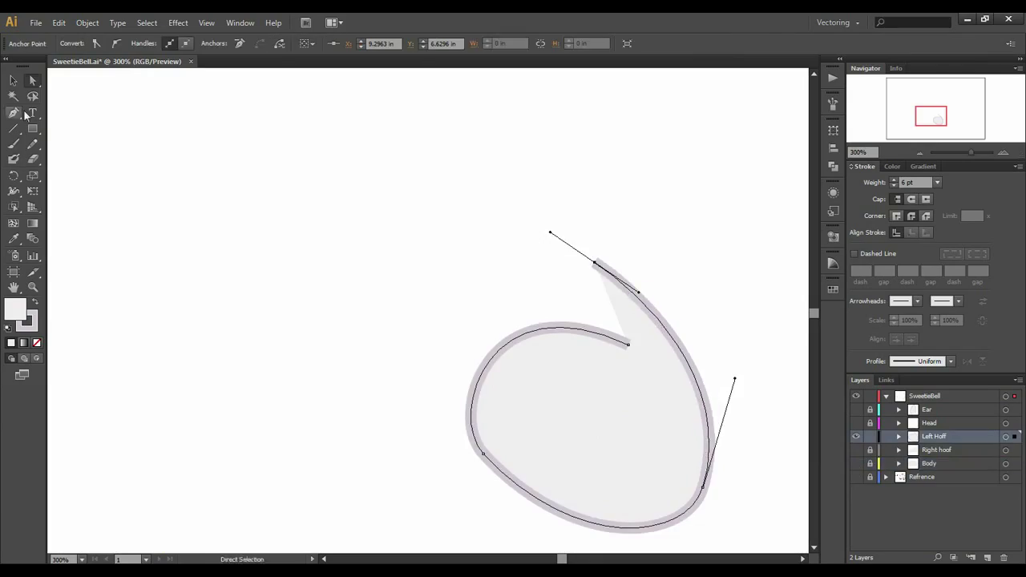
pyautogui.click(25, 114)
pyautogui.hotkey('ctrl', '1')
# - Add a Mane layer above the Ear layer with sublayers named Lines and Fill
pyautogui.click(971, 557)
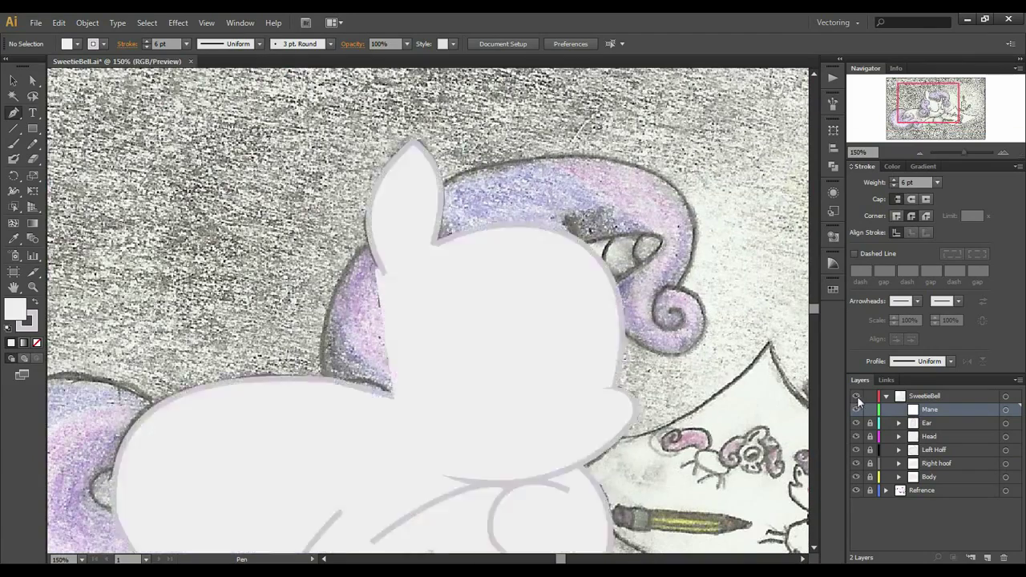
pyautogui.hotkey('ctrl', 'y')
pyautogui.hotkey('ctrl', 'y')
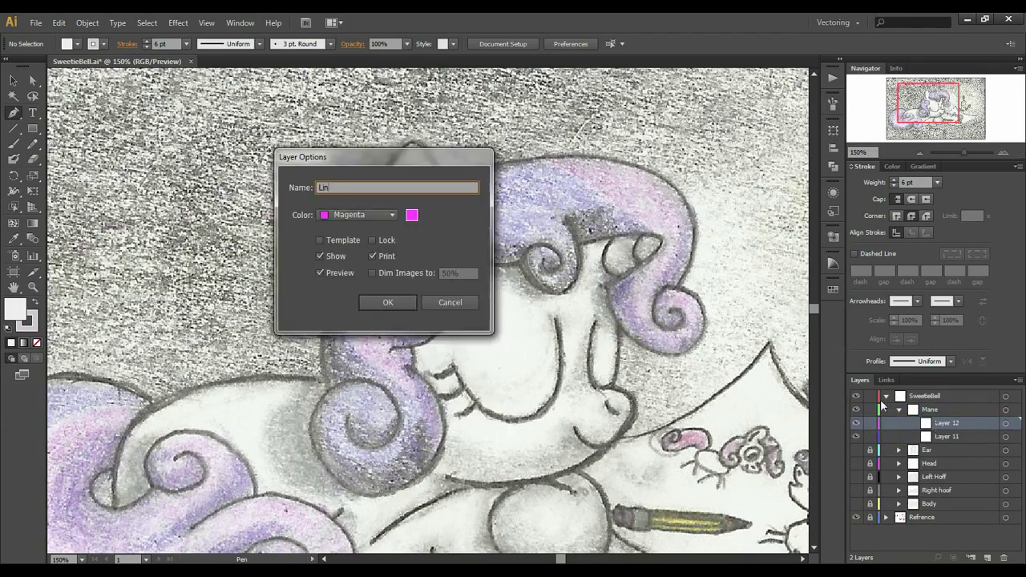
pyautogui.write('es')
pyautogui.press('Return')
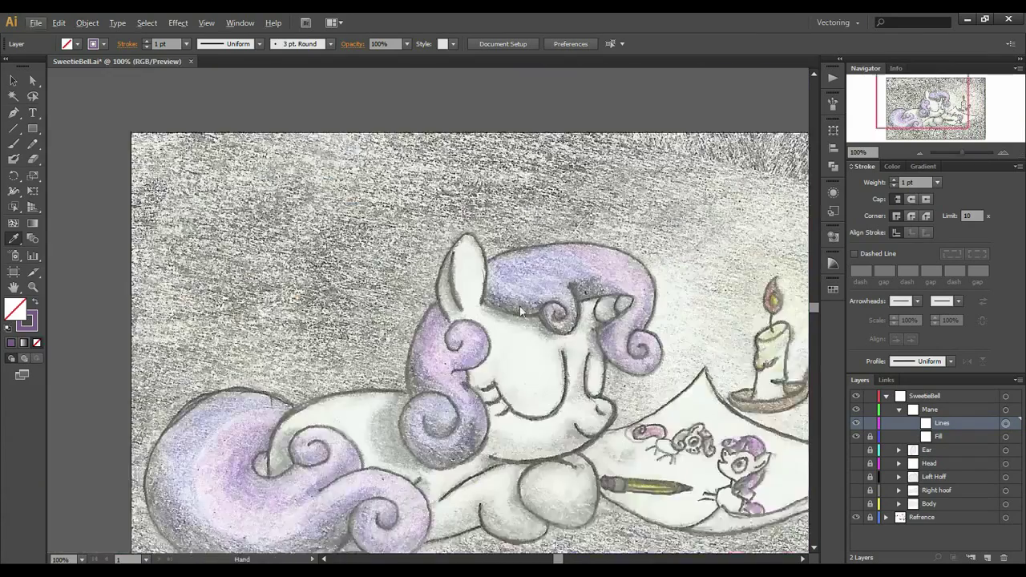
# - Trace the lower edge of the forelock and its spiral curl above the face on the Lines sublayer
pyautogui.hotkey('ctrl', '=')
pyautogui.press('p')
pyautogui.hotkey('ctrl', '=')
pyautogui.hotkey('ctrl', '=')
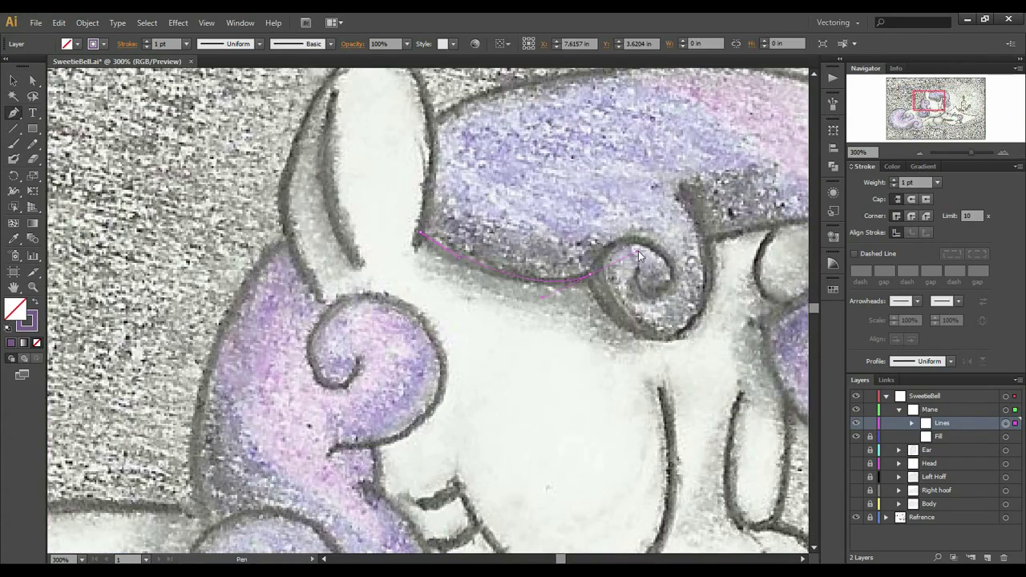
pyautogui.moveTo(669, 268); pyautogui.dragTo(631, 308)
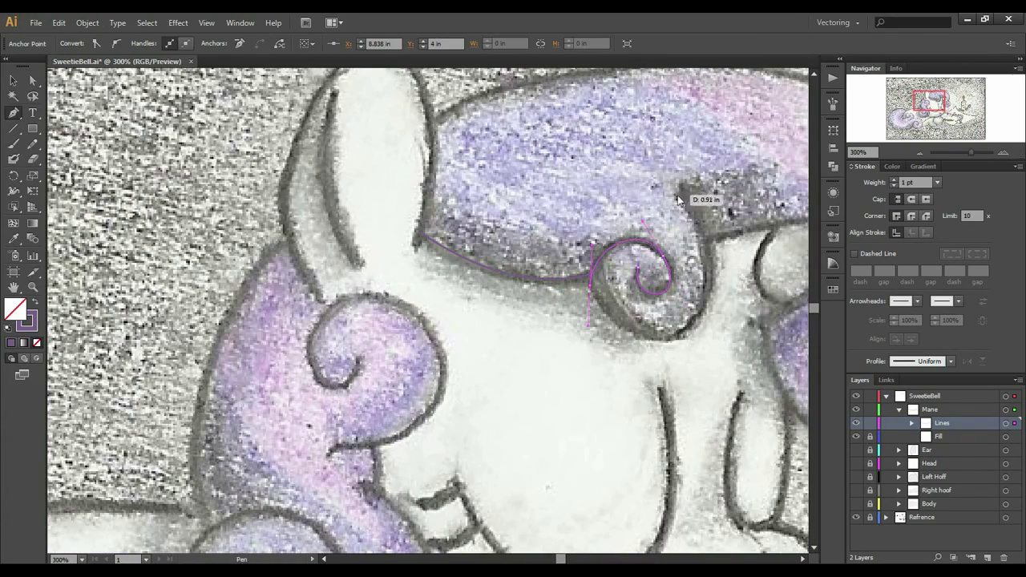
pyautogui.moveTo(731, 274); pyautogui.dragTo(555, 392)
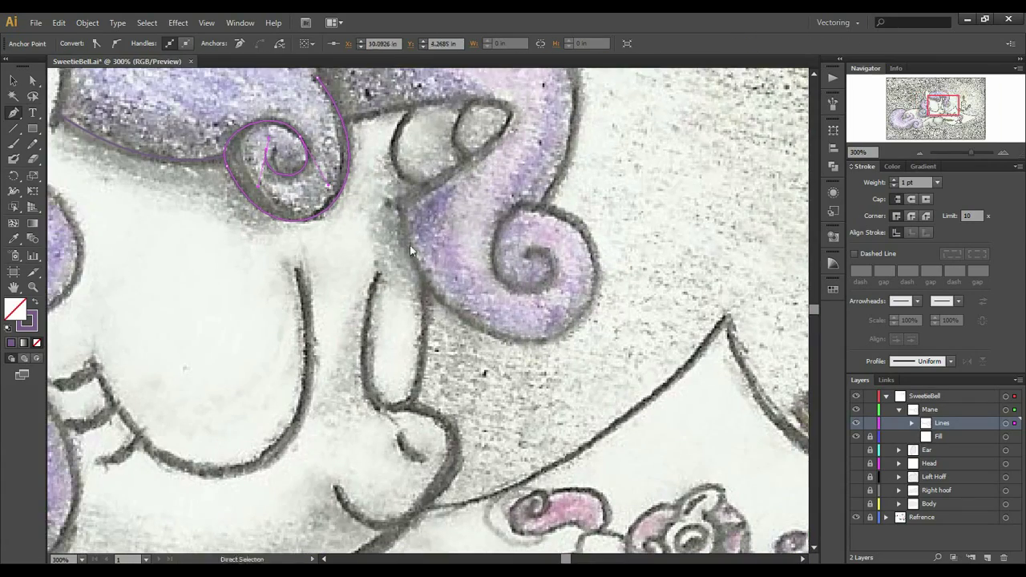
# - Trace the front curl hanging past the face and the mane's top outline back over the ear
pyautogui.click(399, 160)
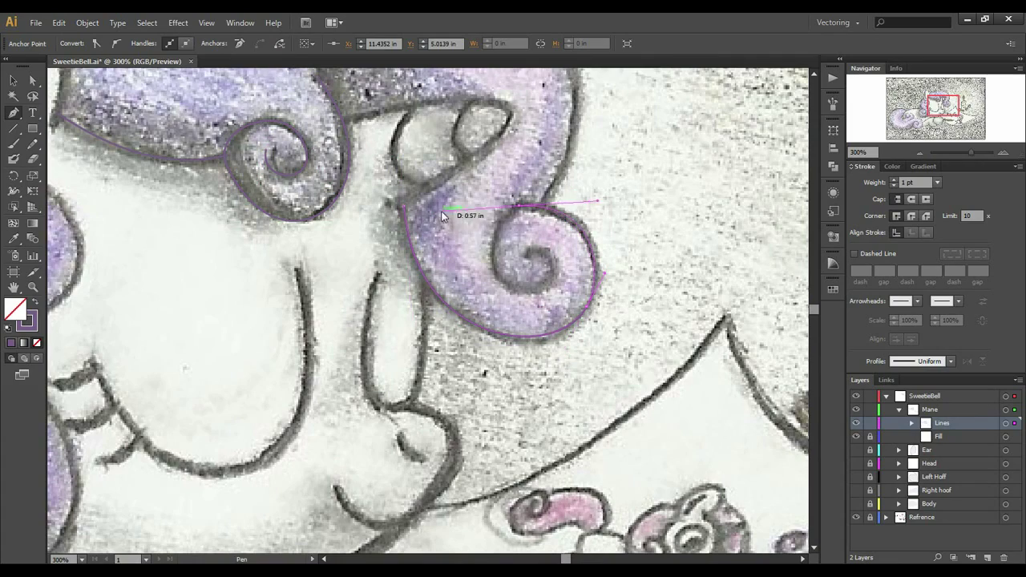
pyautogui.moveTo(475, 220); pyautogui.dragTo(557, 183)
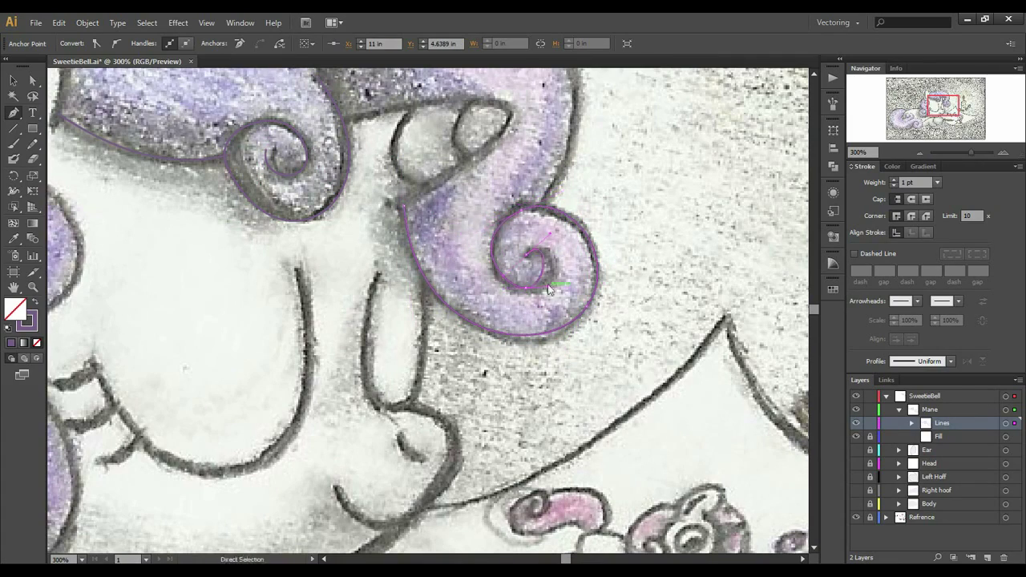
pyautogui.moveTo(544, 148); pyautogui.dragTo(560, 304)
pyautogui.hotkey('ctrl', '-')
pyautogui.hotkey('ctrl', '-')
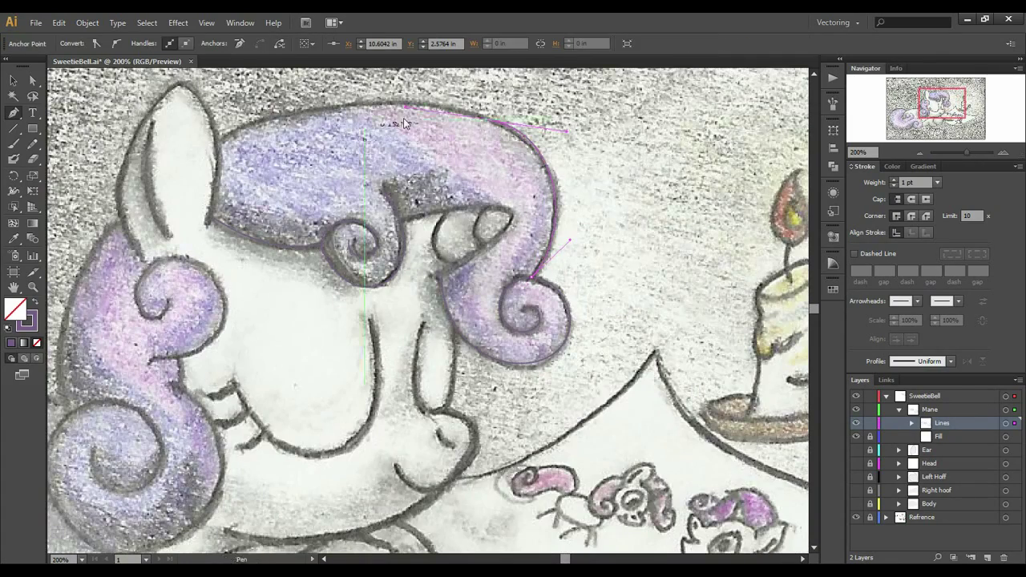
pyautogui.moveTo(184, 358); pyautogui.dragTo(614, 102)
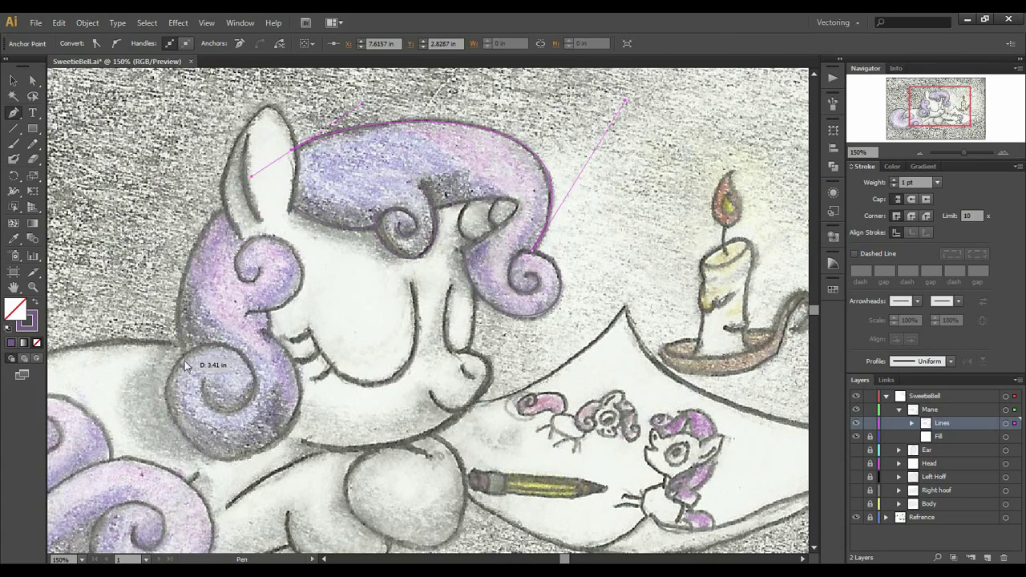
# - Trace the large lower side curl of the mane from its spiral centre around and up to the notch behind the cheek
pyautogui.hotkey('ctrl', '+')
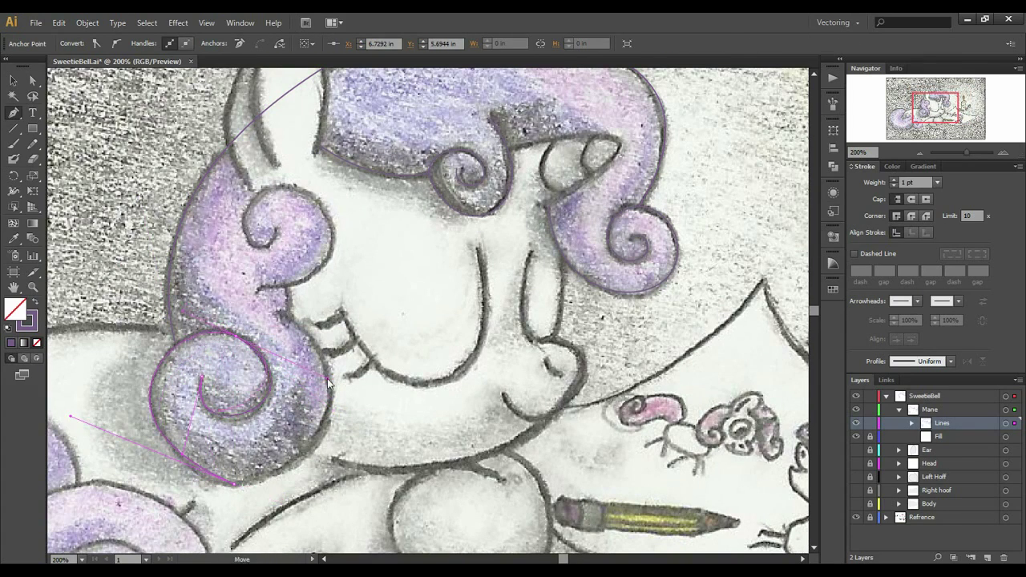
pyautogui.moveTo(71, 459); pyautogui.dragTo(172, 387)
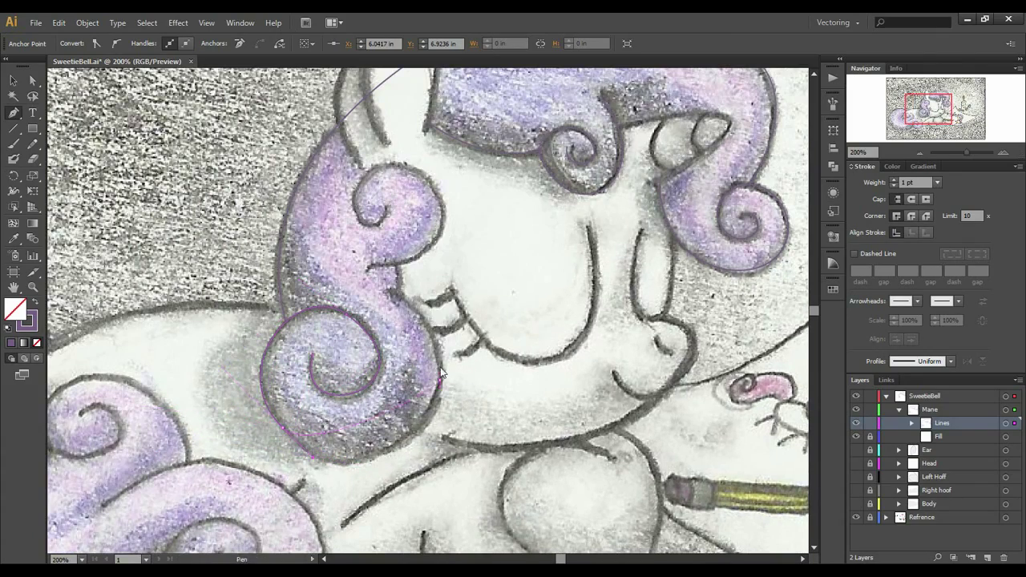
pyautogui.scroll(-6, 366, 487)
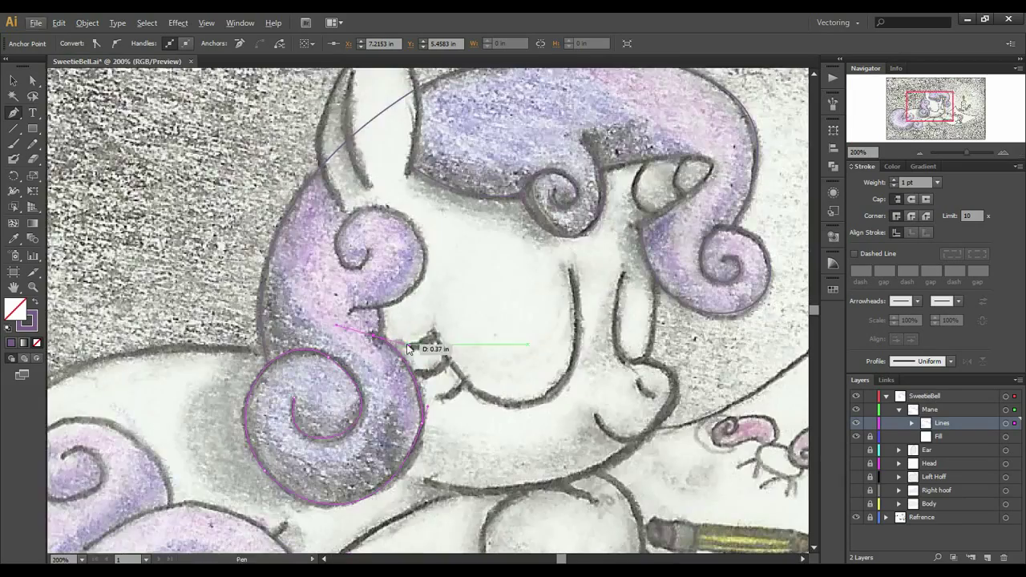
pyautogui.scroll(6, 321, 541)
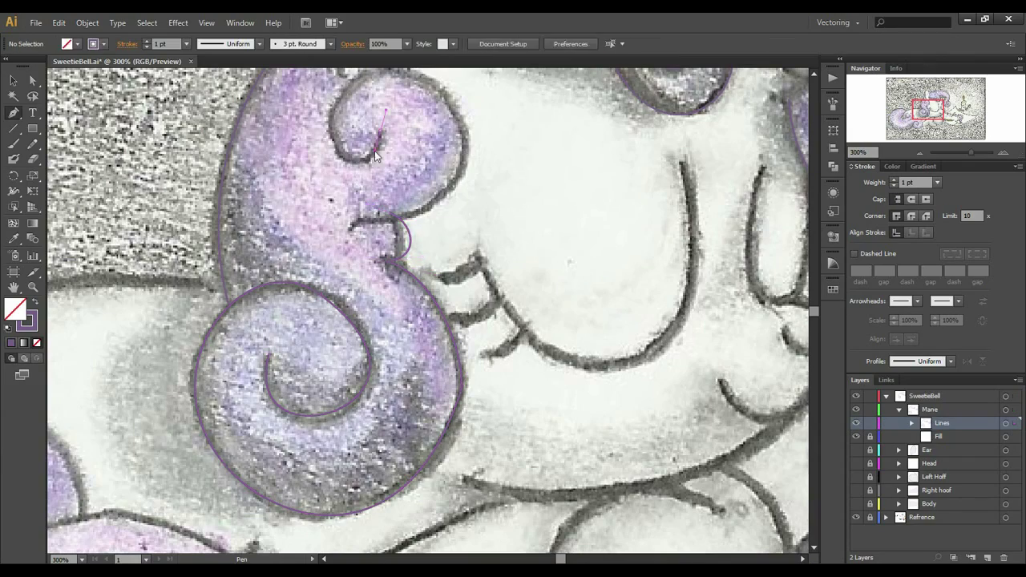
# - Trace the upper side curl below the ear and set the mane lines' stroke weight to 6 pt
pyautogui.scroll(3, 377, 160)
pyautogui.moveTo(377, 149); pyautogui.dragTo(282, 199)
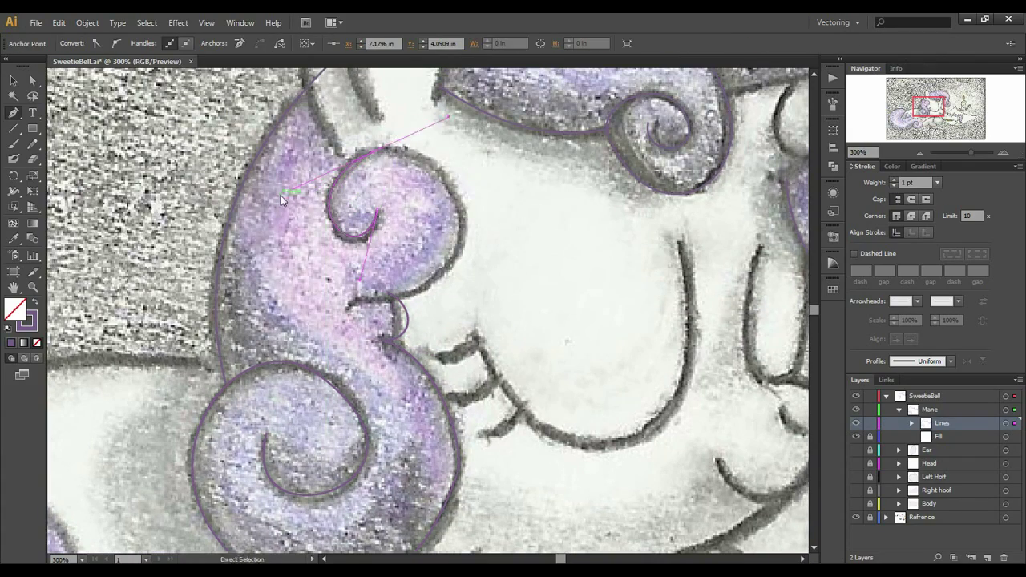
pyautogui.scroll(2, 417, 320)
pyautogui.click(394, 293)
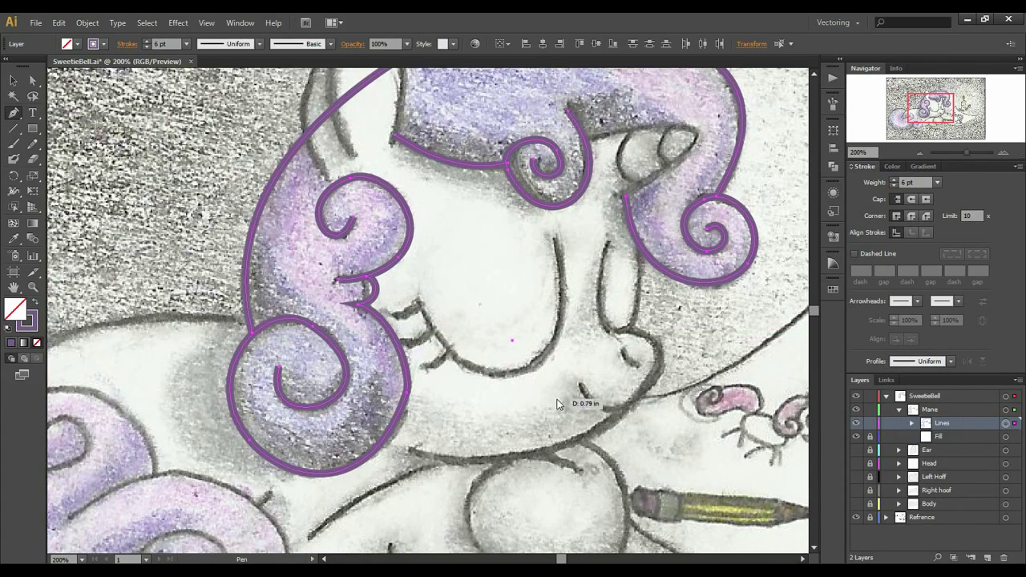
# - Apply the width profile that tapers at both ends to the upper side curl and the front curl paths in Lines
pyautogui.click(912, 423)
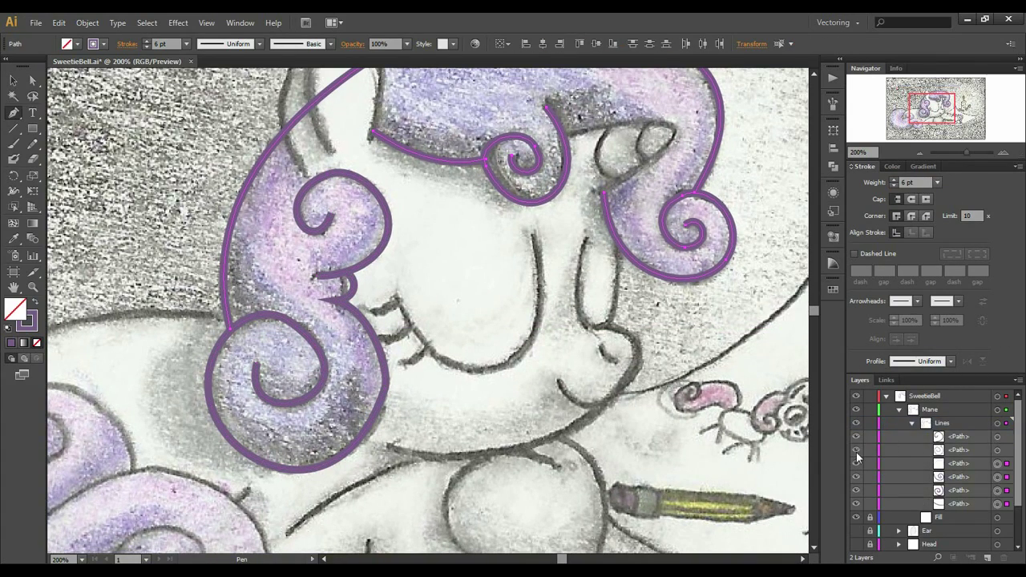
pyautogui.click(997, 436)
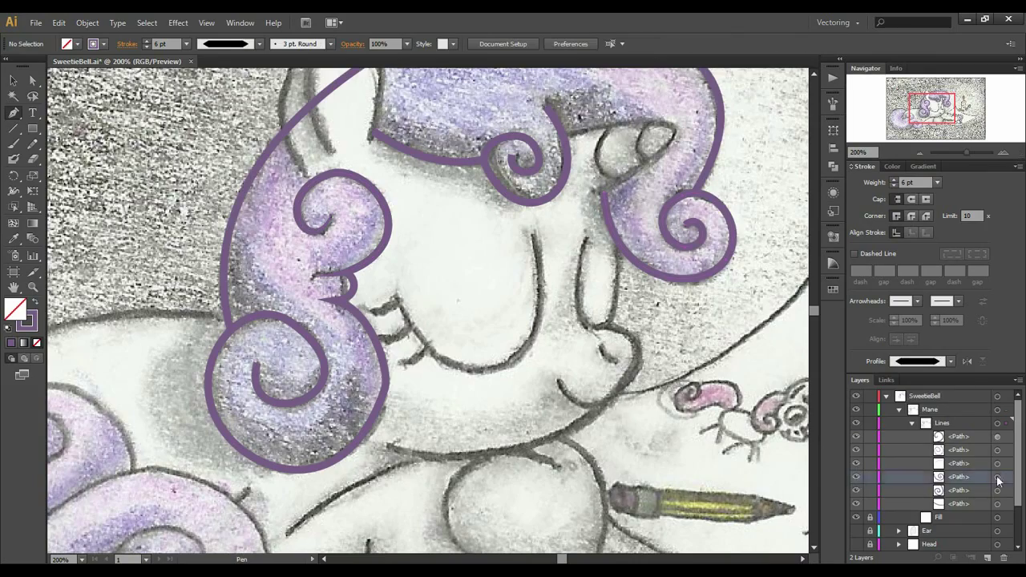
pyautogui.click(997, 490)
pyautogui.scroll(2, 590, 282)
pyautogui.scroll(-2, 498, 289)
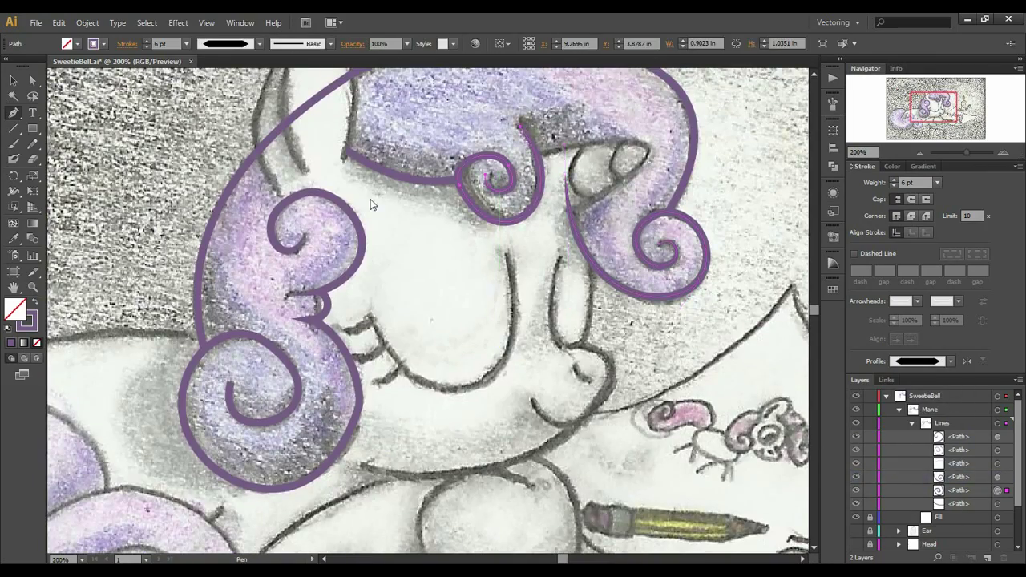
# - Select the large lower side curl and apply the same tapered width profile to it
pyautogui.hotkey('ctrl', '0')
pyautogui.press('a')
pyautogui.moveTo(388, 231); pyautogui.dragTo(388, 267)
pyautogui.rightClick(497, 215)
pyautogui.moveTo(580, 209); pyautogui.dragTo(257, 370)
pyautogui.scroll(7, 484, 368)
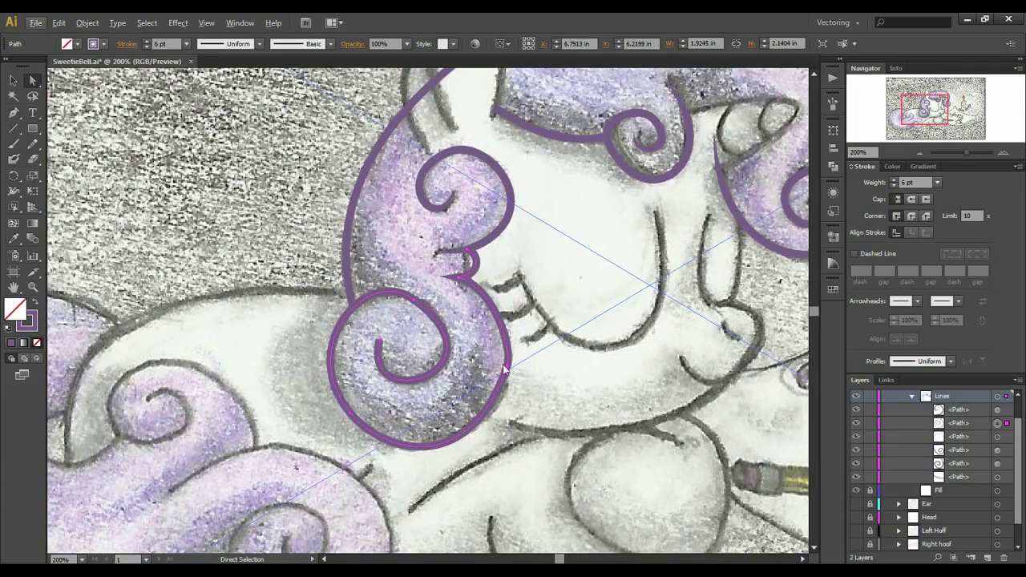
pyautogui.click(951, 361)
pyautogui.click(938, 383)
# - Widen the stroke at the notch between the two side curls with the Width tool and adjust its curve handles
pyautogui.scroll(3, 444, 276)
pyautogui.hotkey('shift', 'w')
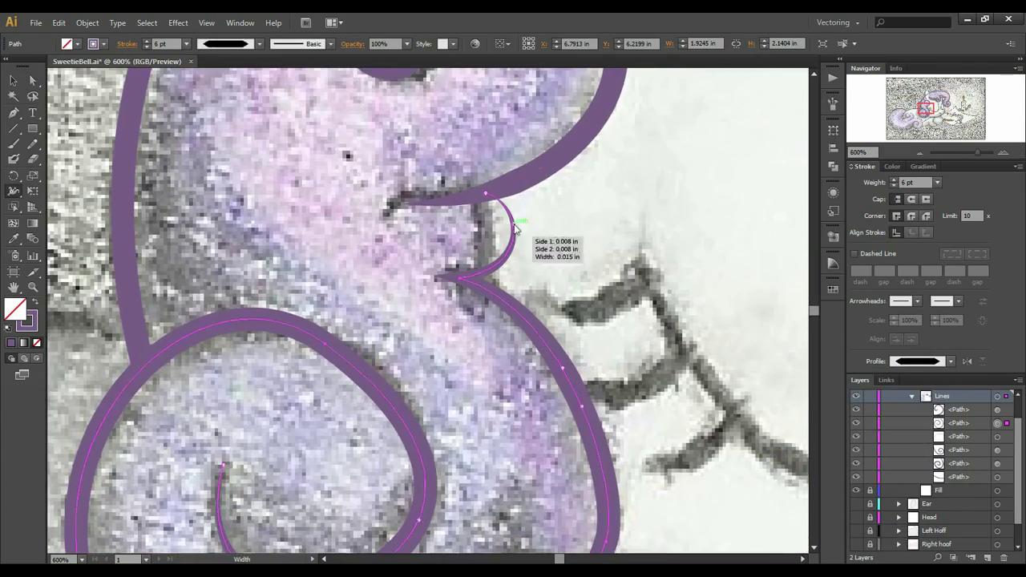
pyautogui.click(1004, 420)
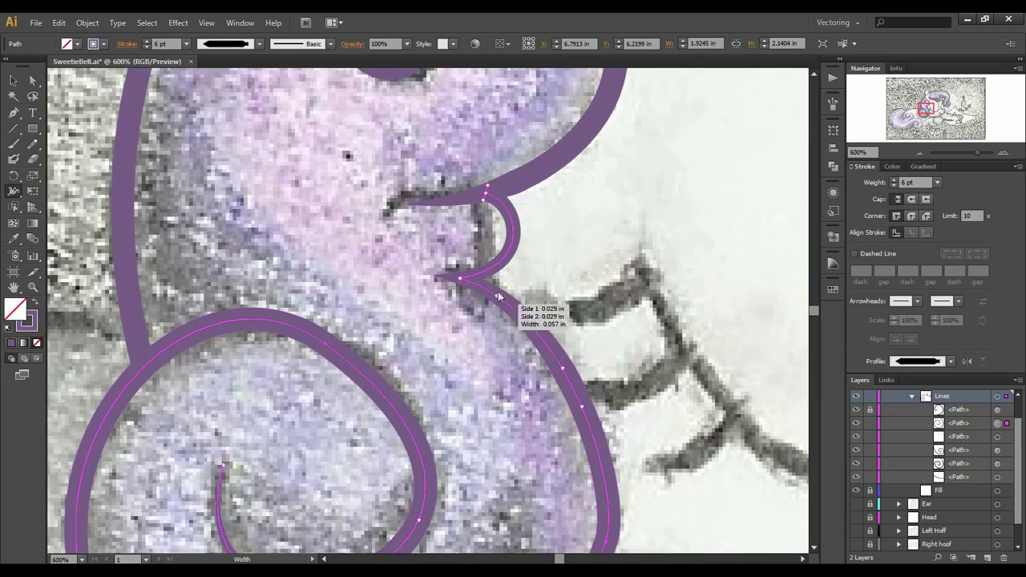
pyautogui.scroll(-3, 481, 210)
pyautogui.scroll(2, 481, 222)
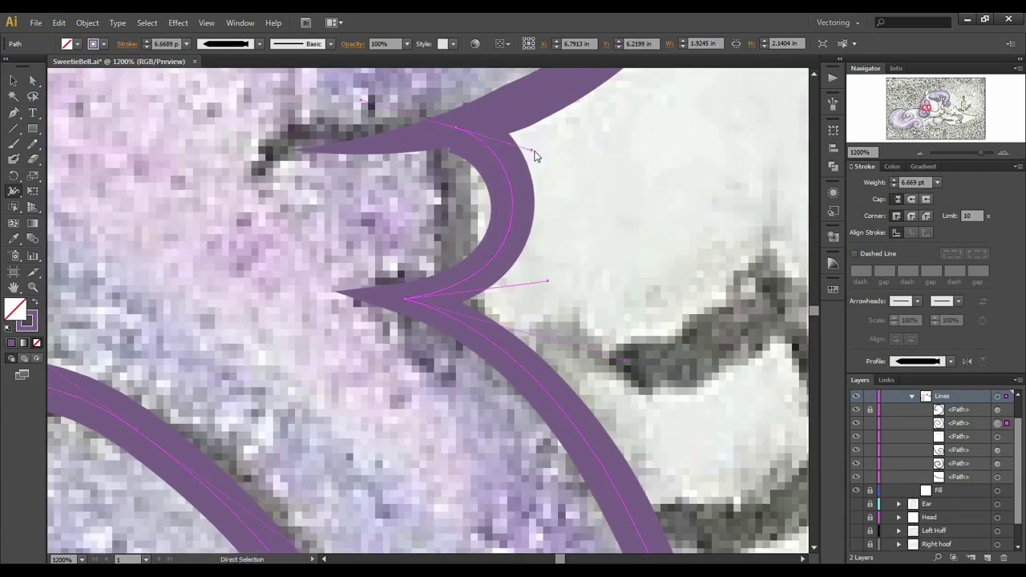
pyautogui.scroll(5, 460, 151)
pyautogui.scroll(-8, 449, 329)
# - Show all the body layers and move the Ear layer above Mane
pyautogui.press('v')
pyautogui.scroll(-4, 449, 328)
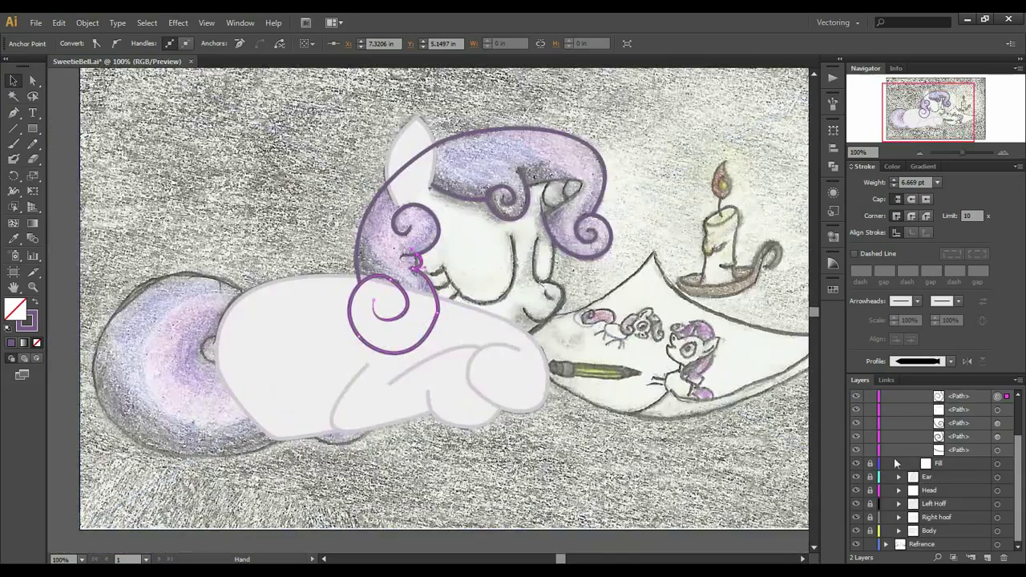
pyautogui.scroll(3, 535, 338)
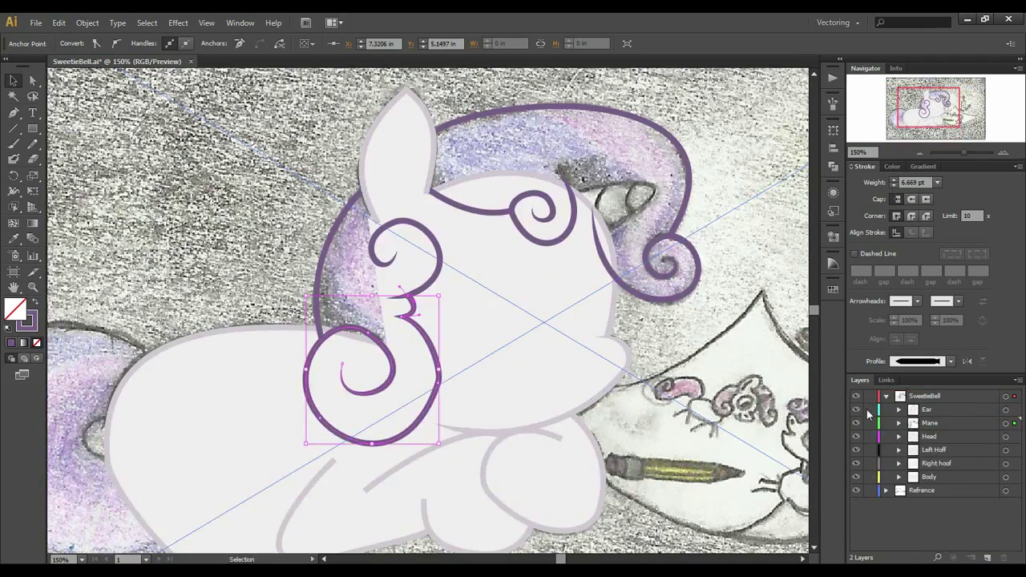
# - Isolate the Mane layer, duplicate its Lines sublayer and rename the copy Fill
pyautogui.keyDown('alt'); pyautogui.click(856, 422); pyautogui.keyUp('alt')
pyautogui.moveTo(938, 450); pyautogui.dragTo(935, 439)
pyautogui.click(953, 441)
pyautogui.write('Fi')
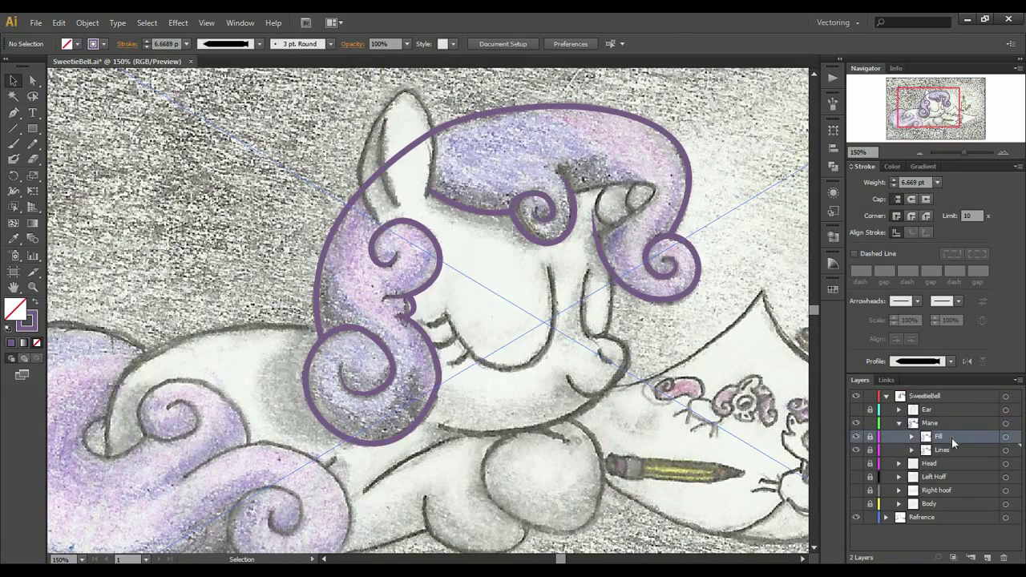
pyautogui.write('ll')
pyautogui.press('Return')
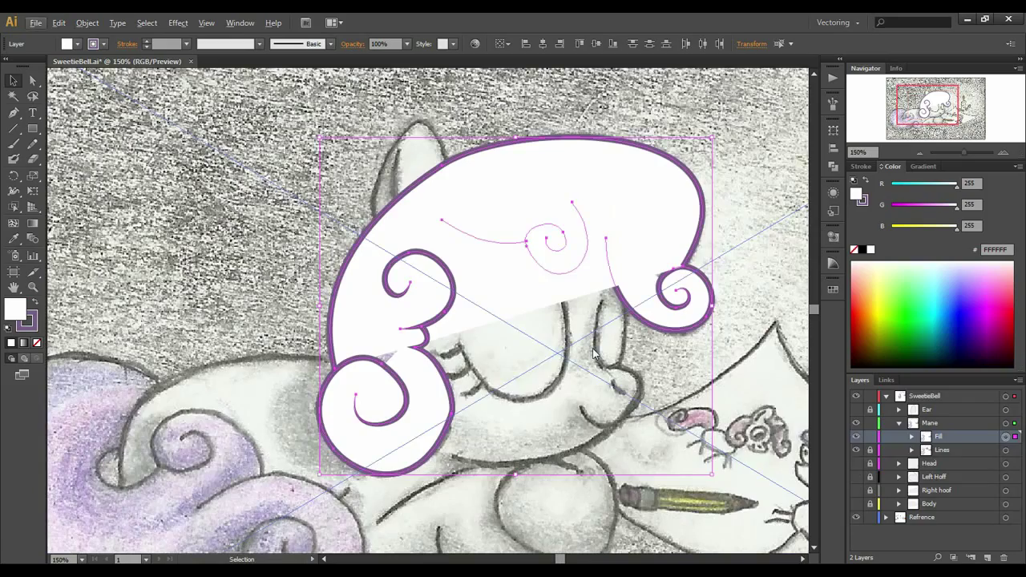
# - Place the white-filled Fill sublayer beneath Lines and remove the stroke from its shapes
pyautogui.hotkey('ctrl', 'shift', '[')
pyautogui.click(855, 447)
pyautogui.click(854, 448)
pyautogui.click(854, 447)
pyautogui.click(854, 447)
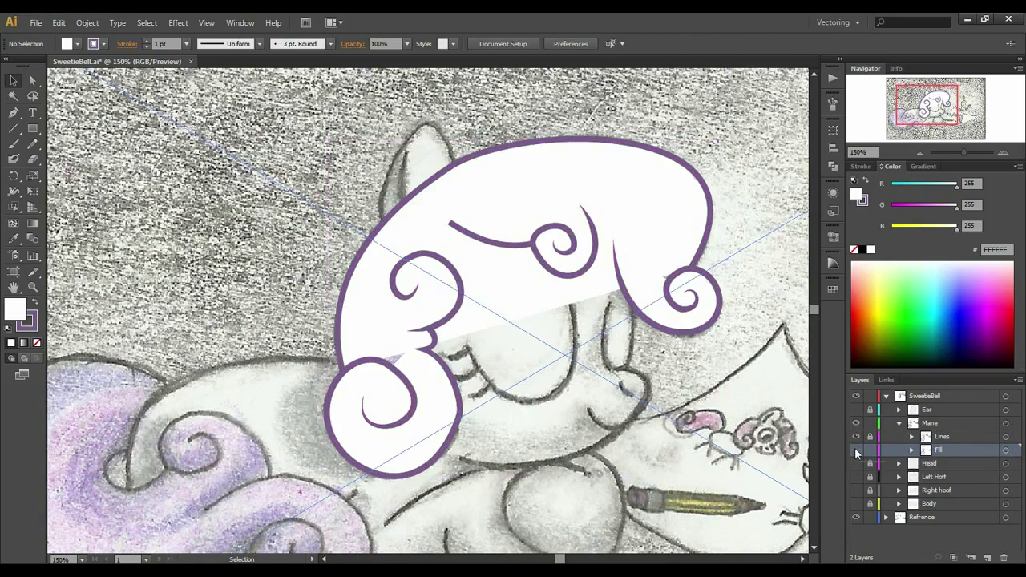
pyautogui.click(854, 450)
pyautogui.click(866, 202)
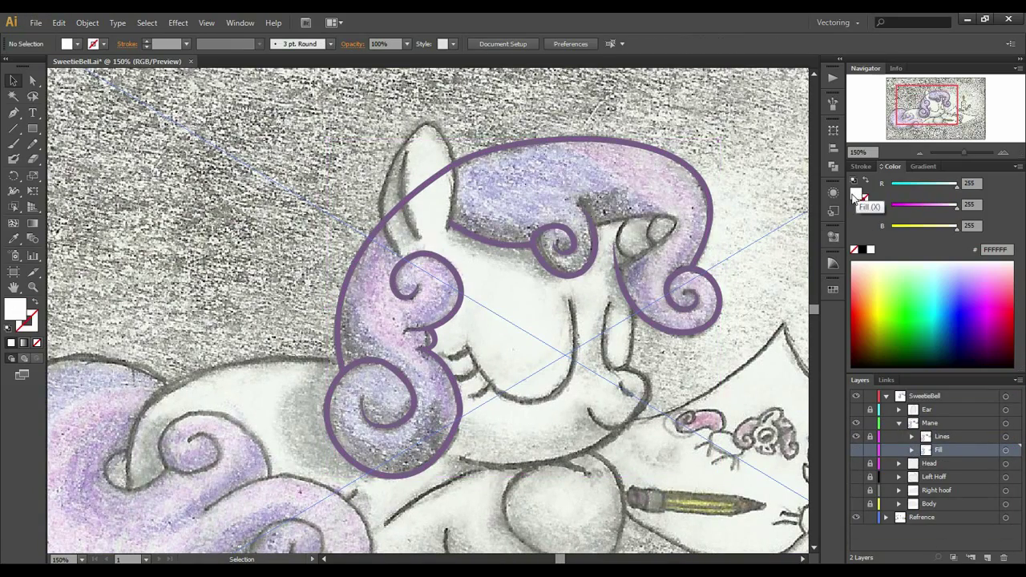
# - Recolour all shapes in the Fill sublayer with the mane purple B28EBF sampled from the colour guide
pyautogui.hotkey('ctrl', '-')
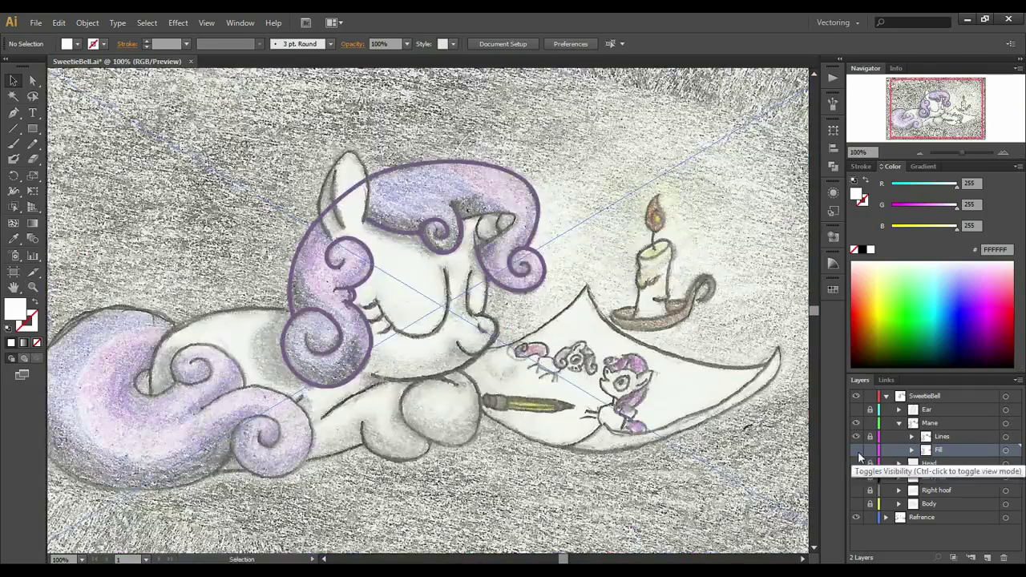
pyautogui.click(855, 450)
pyautogui.click(1005, 449)
pyautogui.hscroll(10, 425, 313)
pyautogui.hscroll(-15, 425, 313)
pyautogui.press('i')
pyautogui.hscroll(10, 115, 305)
pyautogui.click(641, 320)
pyautogui.hotkey('ctrl', '+')
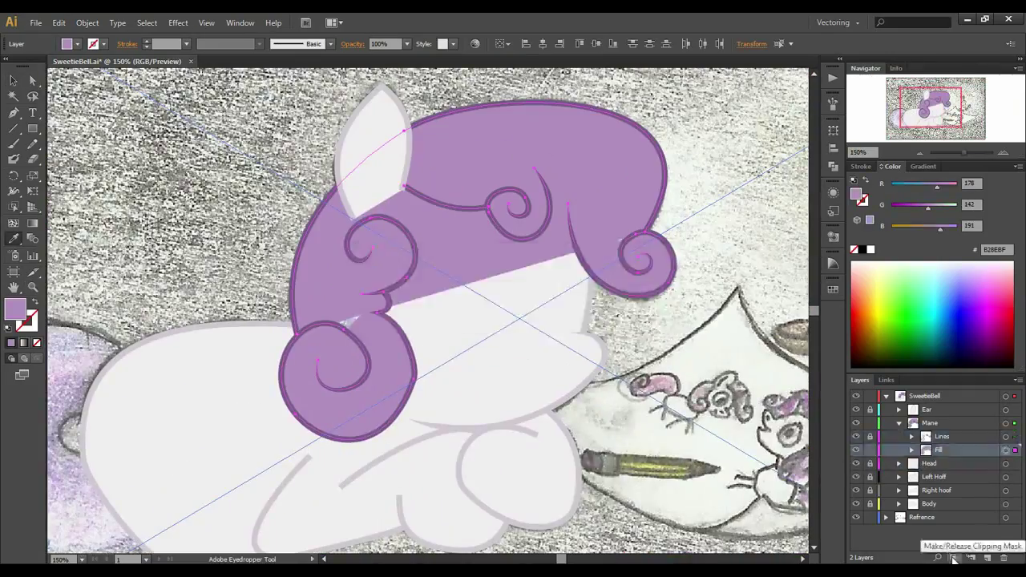
# - Select the mane's long outer outline in Lines and adjust it where it meets the large lower curl
pyautogui.click(911, 437)
pyautogui.click(998, 477)
pyautogui.press('p')
pyautogui.hotkey('ctrl', '+')
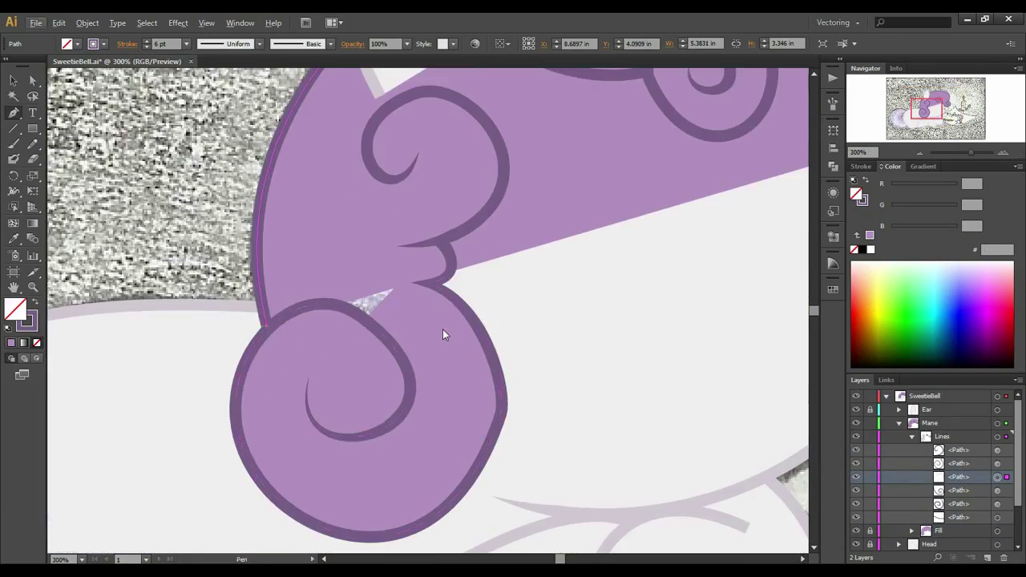
pyautogui.hscroll(-3, 442, 334)
pyautogui.hotkey('ctrl', '-')
pyautogui.moveTo(289, 200)
pyautogui.mouseDown()
pyautogui.moveTo(357, 244)
pyautogui.moveTo(291, 179)
pyautogui.mouseUp()
pyautogui.moveTo(204, 161); pyautogui.dragTo(205, 162)
# - Join the purple mane fill into one closed shape that follows the curls, the ear base and the edge of the face
pyautogui.hotkey('ctrl', '+')
pyautogui.hotkey('ctrl', '+')
pyautogui.hotkey('ctrl', '+')
pyautogui.press('a')
pyautogui.scroll(-2, 522, 298)
pyautogui.press('p')
pyautogui.moveTo(364, 344); pyautogui.dragTo(345, 393)
pyautogui.moveTo(329, 507); pyautogui.dragTo(226, 425)
pyautogui.scroll(-1, 225, 425)
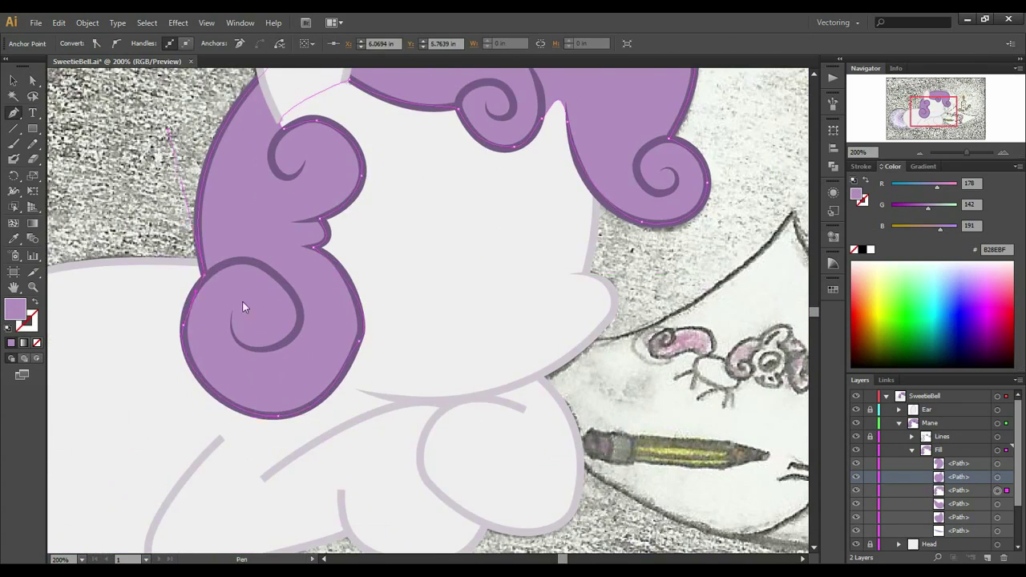
# - Delete the leftover duplicate paths from the Fill sublayer, keeping only the joined mane shape
pyautogui.scroll(-1, 300, 388)
pyautogui.press('Delete')
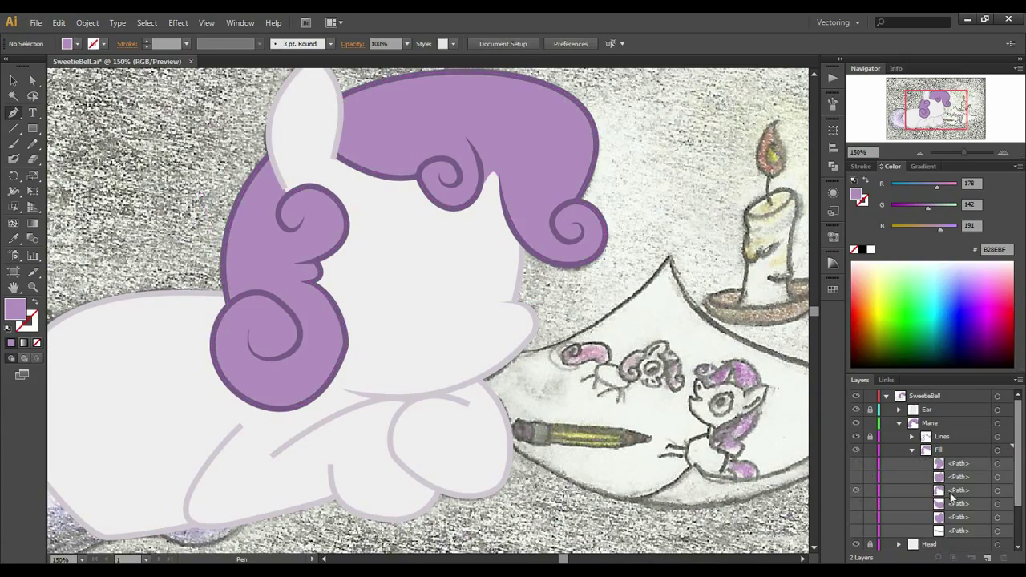
pyautogui.scroll(2, 360, 487)
pyautogui.scroll(-2, 359, 487)
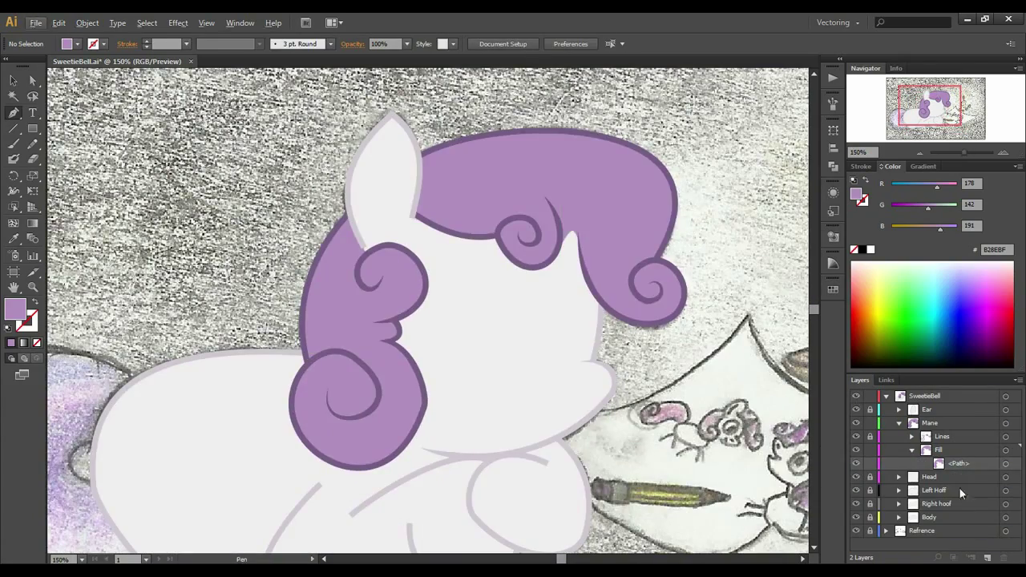
# - Turn the joined mane shape into Fill's clipping mask and draw a purple forelock section in a new sublayer beneath it
pyautogui.click(938, 450)
pyautogui.press('Delete')
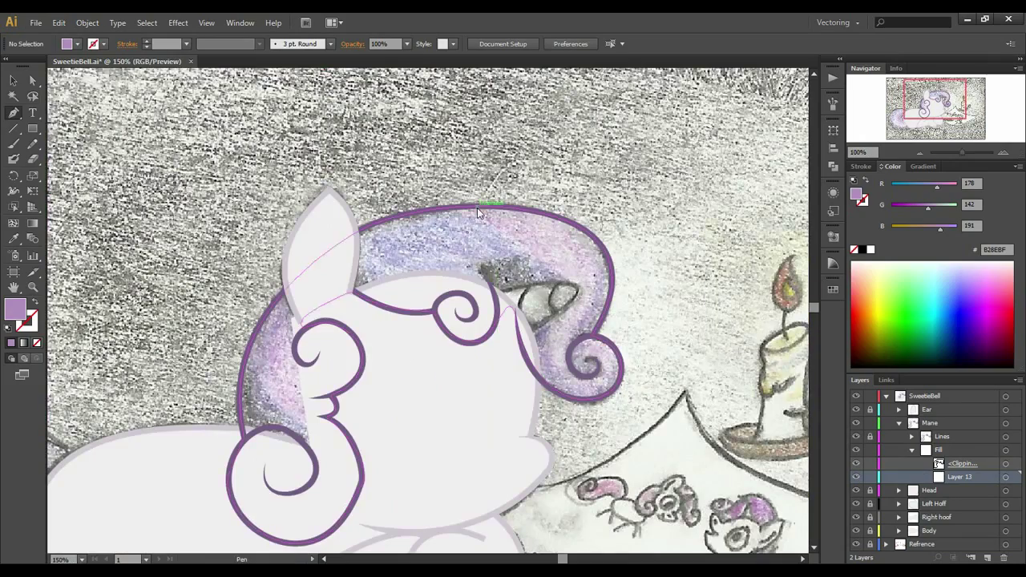
pyautogui.scroll(-8, 518, 447)
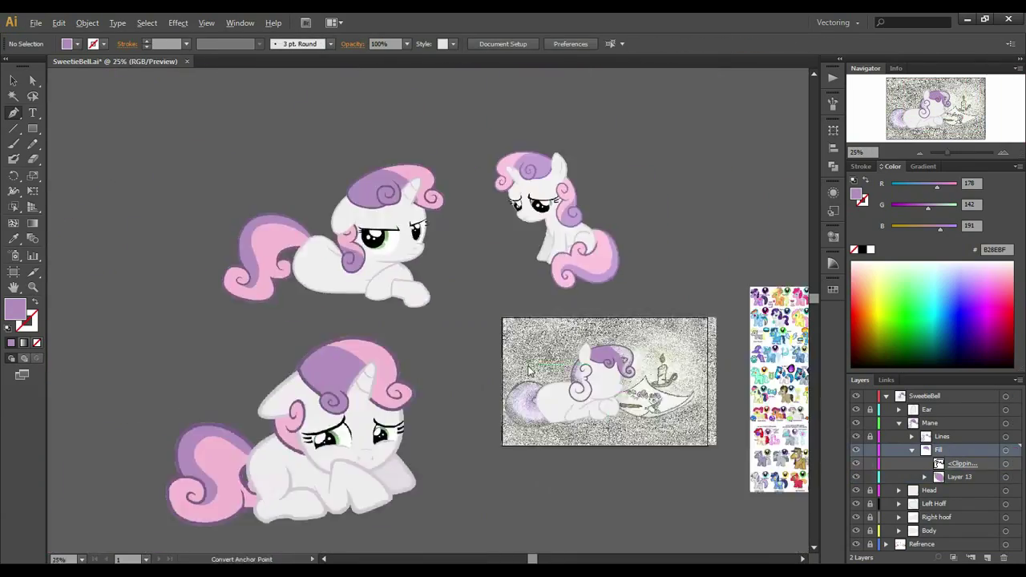
# - Draw a purple section covering the mane's large lower curl in the sublayer beneath the clipping mask, discarding the misplaced first path
pyautogui.scroll(5, 529, 370)
pyautogui.scroll(2, 557, 366)
pyautogui.click(557, 414)
pyautogui.hotkey('ctrl', 'shift', '[')
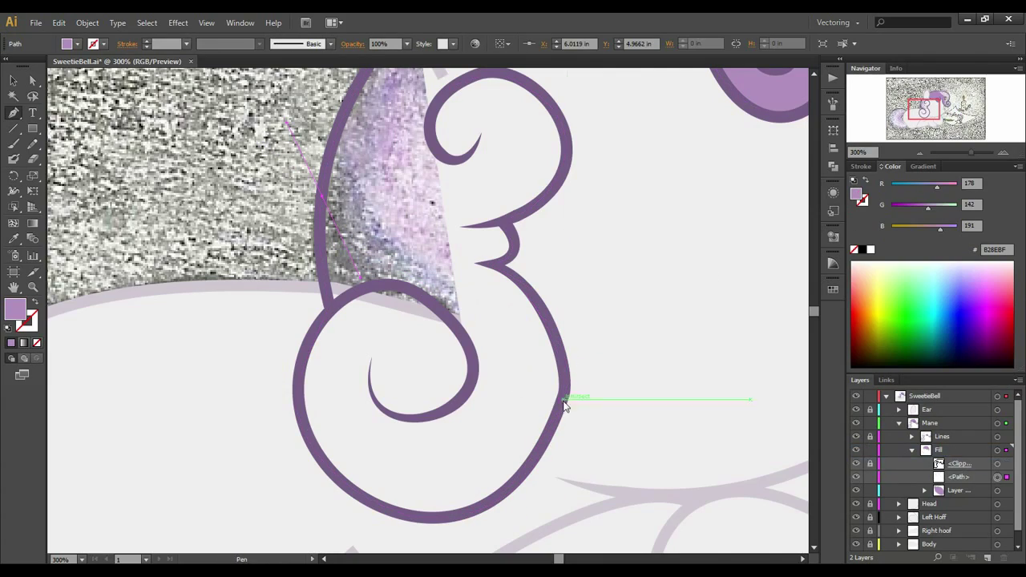
pyautogui.press('Delete')
pyautogui.keyDown('alt'); pyautogui.click(551, 425); pyautogui.keyUp('alt')
pyautogui.moveTo(467, 521); pyautogui.dragTo(465, 534)
pyautogui.moveTo(305, 417); pyautogui.dragTo(320, 465)
pyautogui.click(332, 145)
pyautogui.hotkey('ctrl', '1')
pyautogui.hotkey('ctrl', '-')
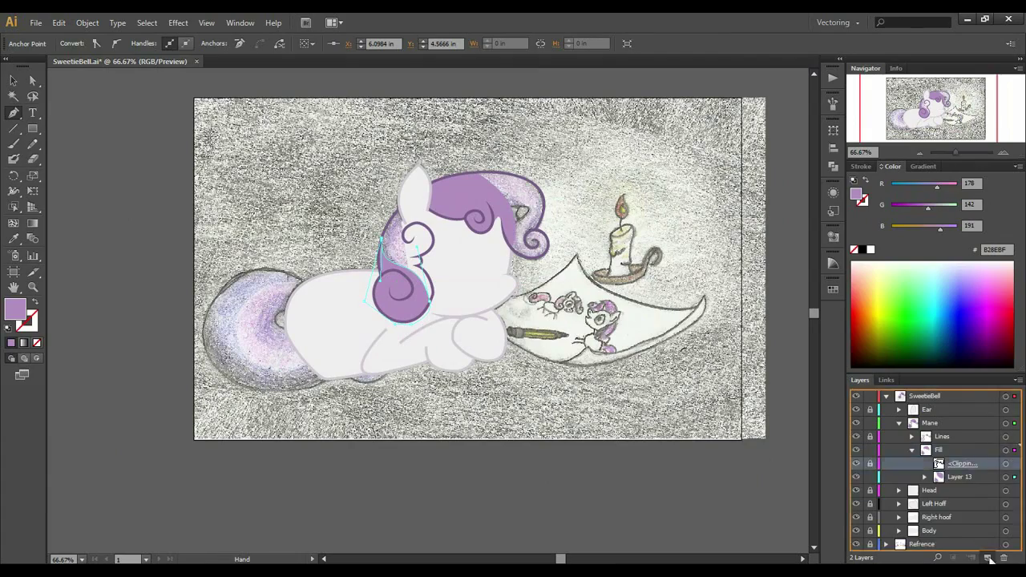
# - Duplicate the mane's clipping shape, fill it with pink F6B8D2 as the base colour, and keep Fill clipped to the mane outline
pyautogui.click(995, 465)
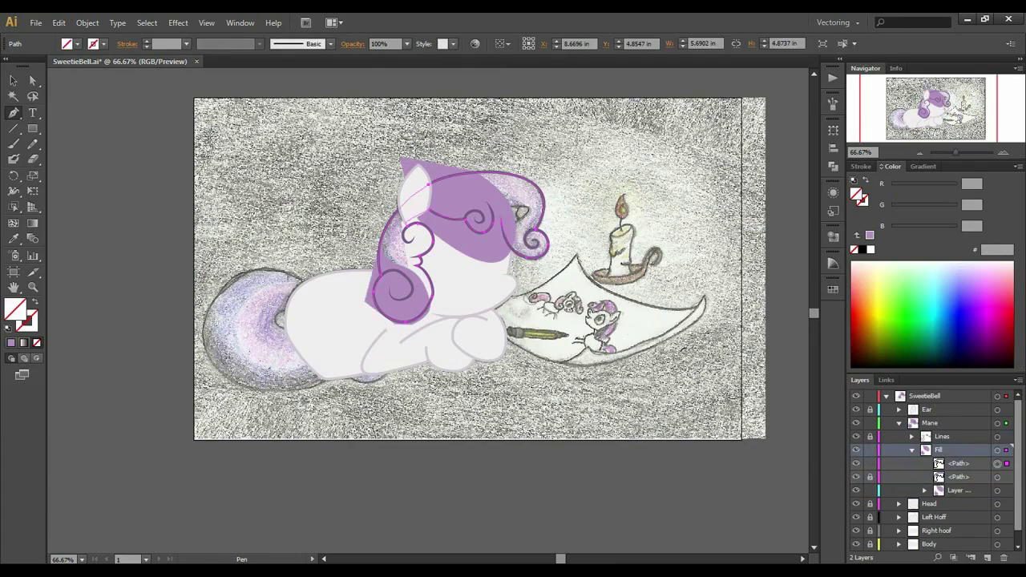
pyautogui.press('i')
pyautogui.hotkey('ctrl', '-')
pyautogui.hotkey('ctrl', '+')
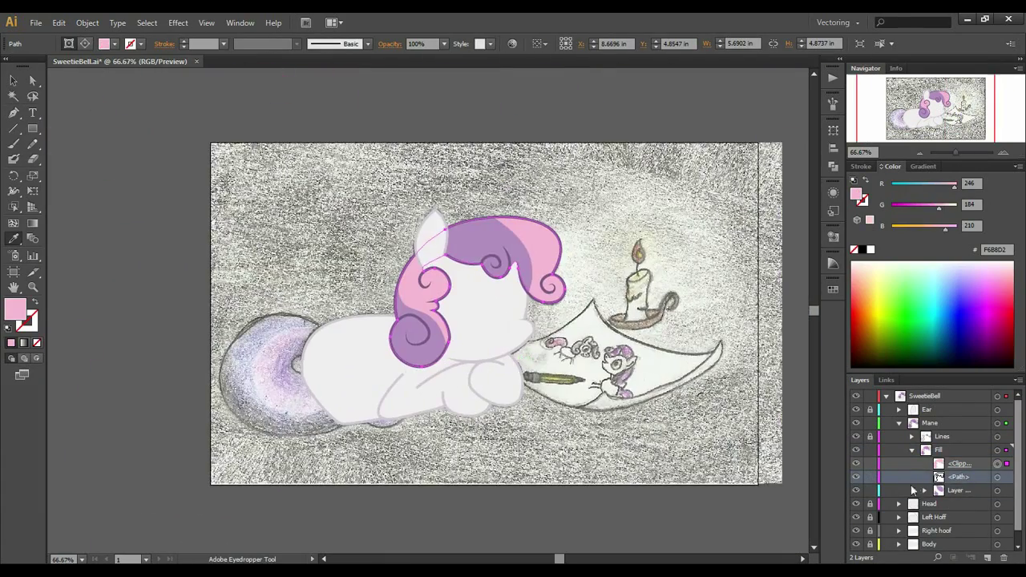
pyautogui.click(911, 450)
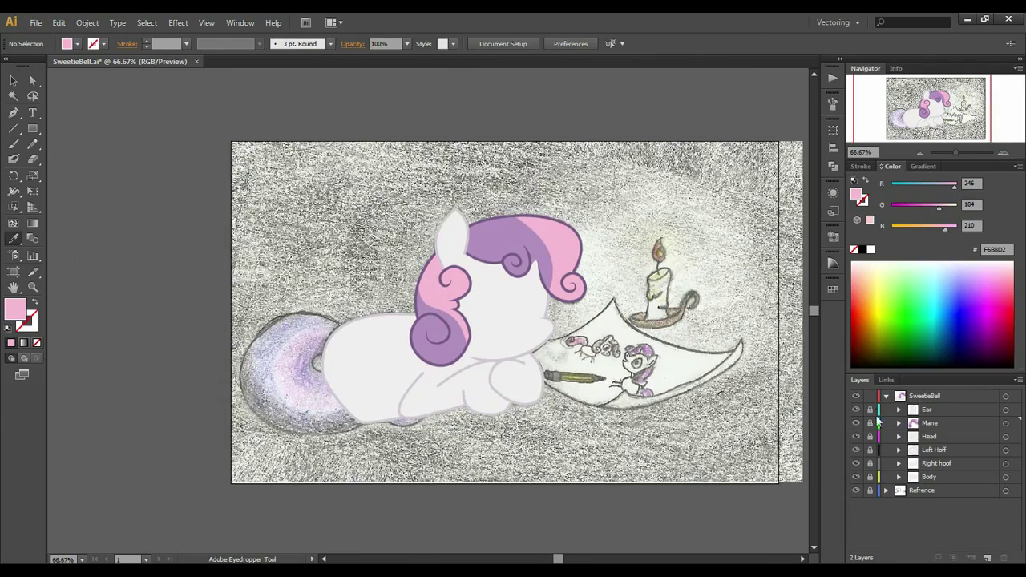
# - Hide the finished body-part layers, add a Tail layer above Head, and set a purple 775D86 stroke with no fill
pyautogui.moveTo(857, 409); pyautogui.dragTo(856, 478)
pyautogui.hotkey('ctrl', '+')
pyautogui.hotkey('ctrl', 'l')
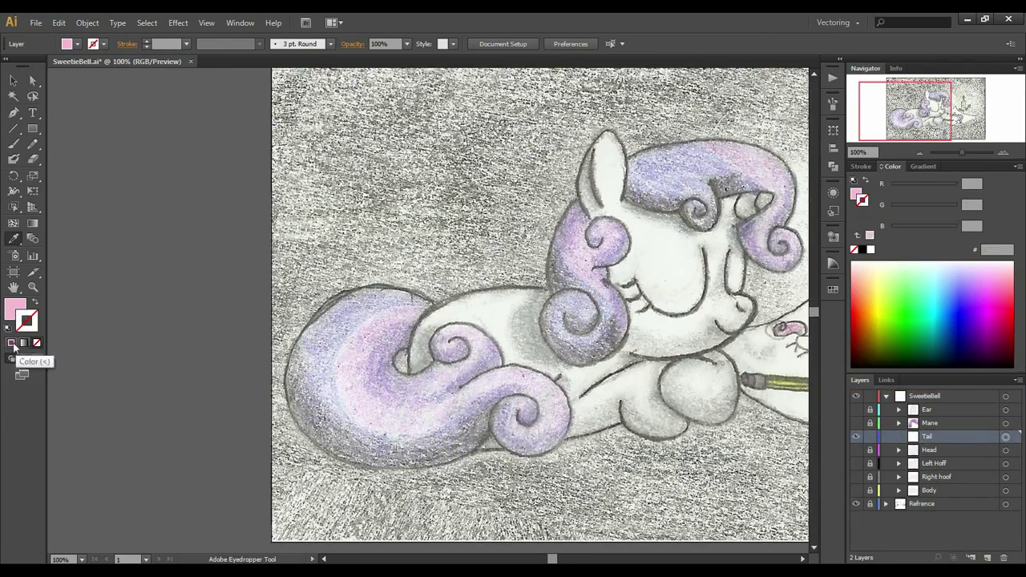
pyautogui.hotkey('ctrl', '-')
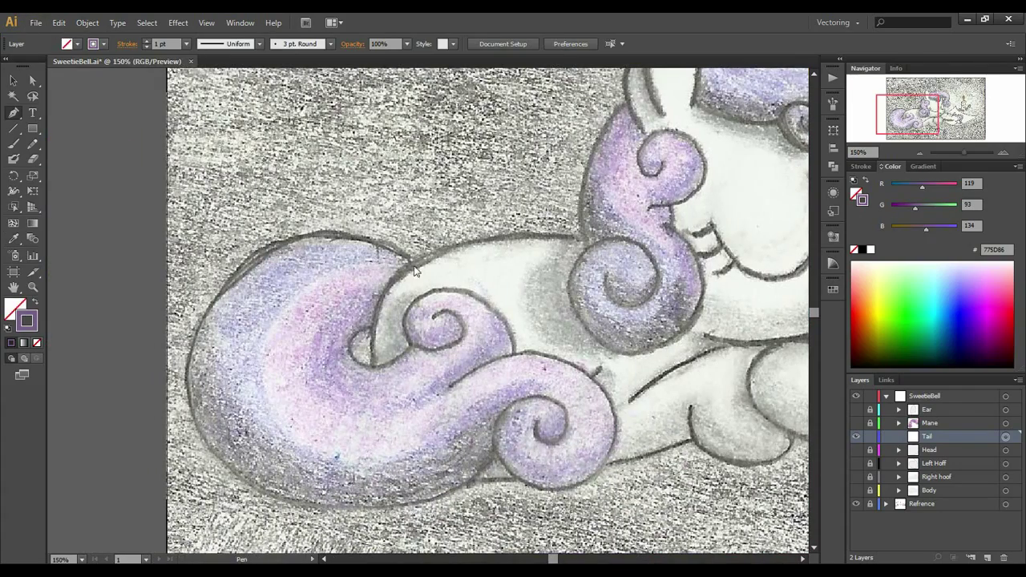
# - Trace the tail's outer contour, both curls and the small inner loop as separate paths, with a 6 pt stroke weight
pyautogui.moveTo(190, 377); pyautogui.dragTo(180, 221)
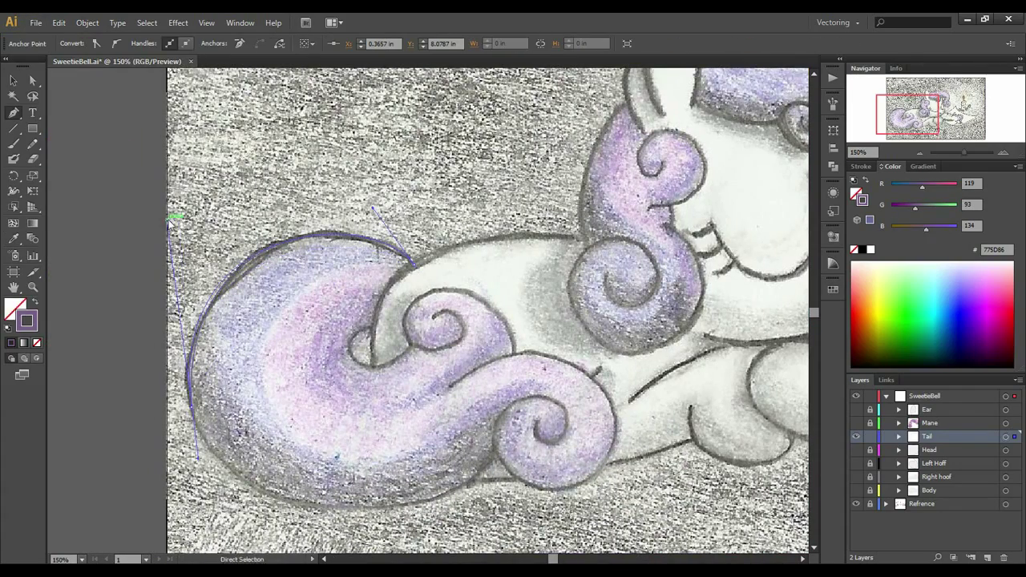
pyautogui.moveTo(505, 449); pyautogui.dragTo(408, 356)
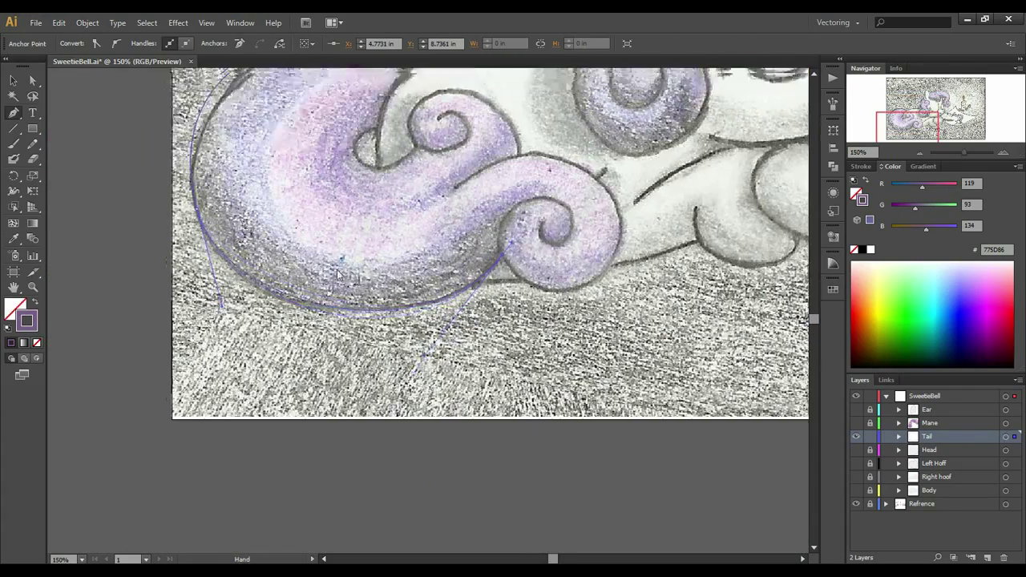
pyautogui.moveTo(538, 229); pyautogui.dragTo(385, 276)
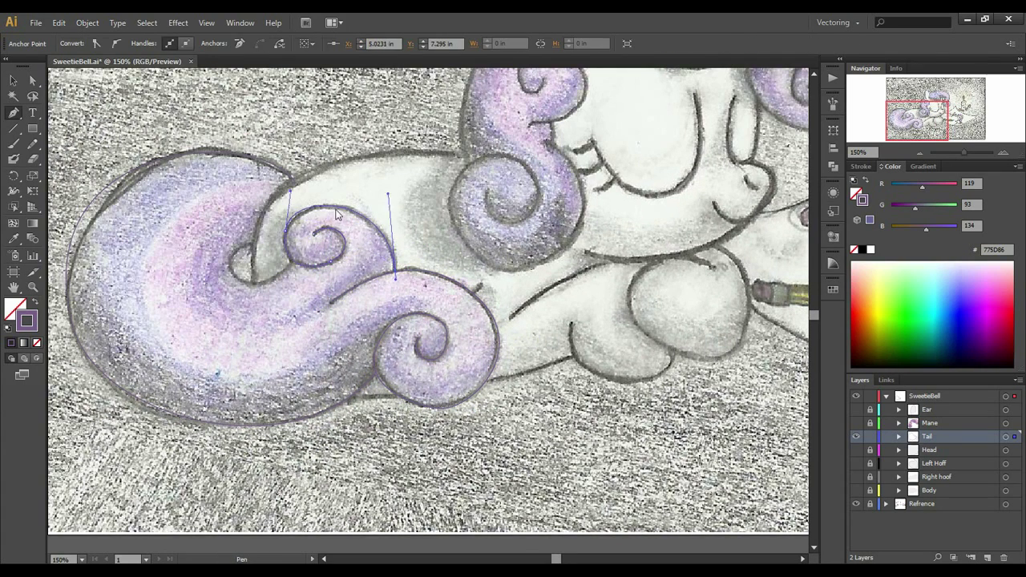
pyautogui.click(1006, 436)
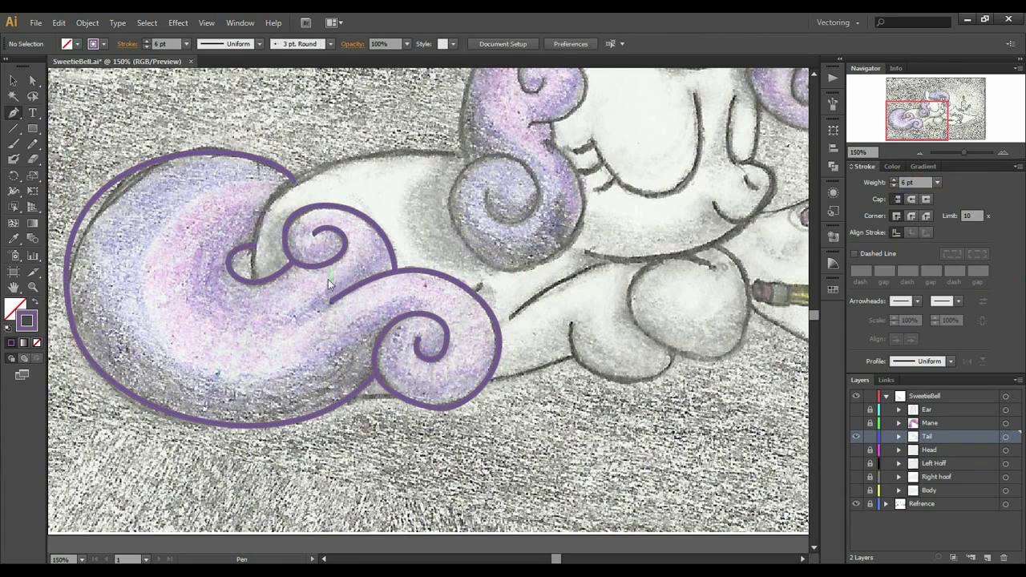
# - Taper the inner ends of the tail's curl strokes, widening the upper curl's stroke to 0.082 in
pyautogui.click(899, 436)
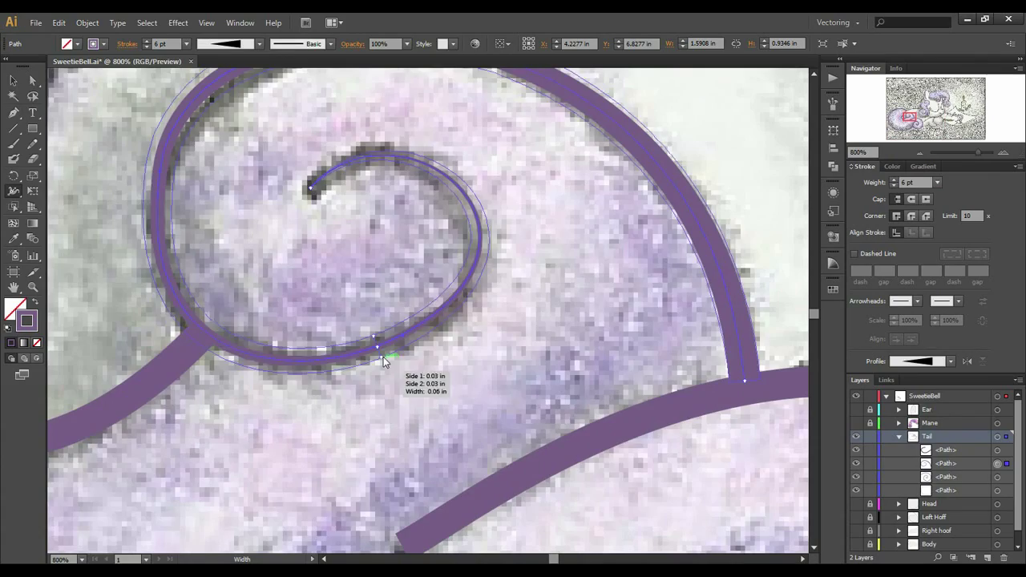
pyautogui.hotkey('ctrl', 'z')
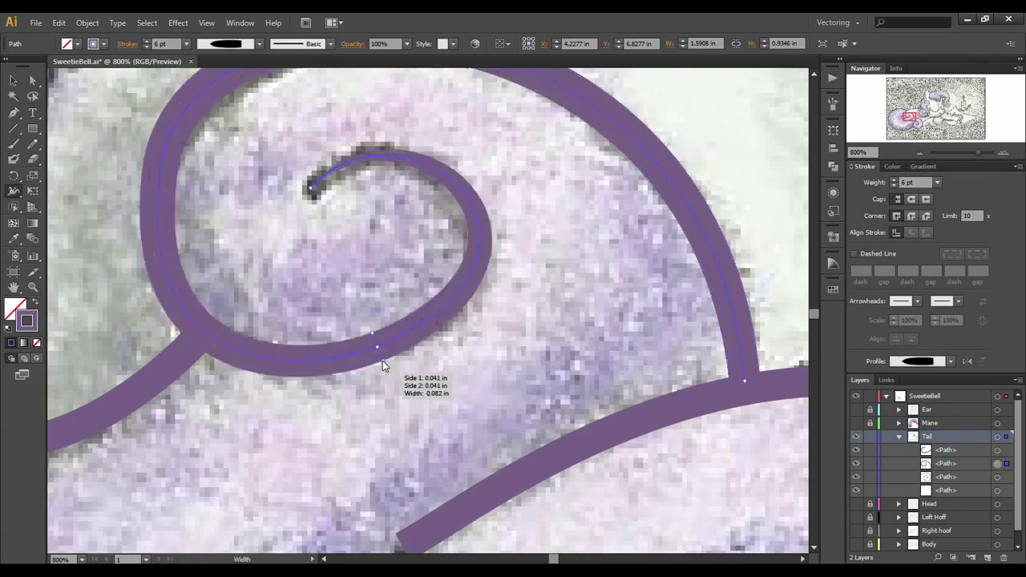
pyautogui.hotkey('ctrl', '-')
pyautogui.hotkey('ctrl', '-')
pyautogui.moveTo(566, 419); pyautogui.dragTo(574, 241)
pyautogui.hotkey('ctrl', '-')
pyautogui.hotkey('ctrl', '-')
pyautogui.hotkey('ctrl', 'shift', 'a')
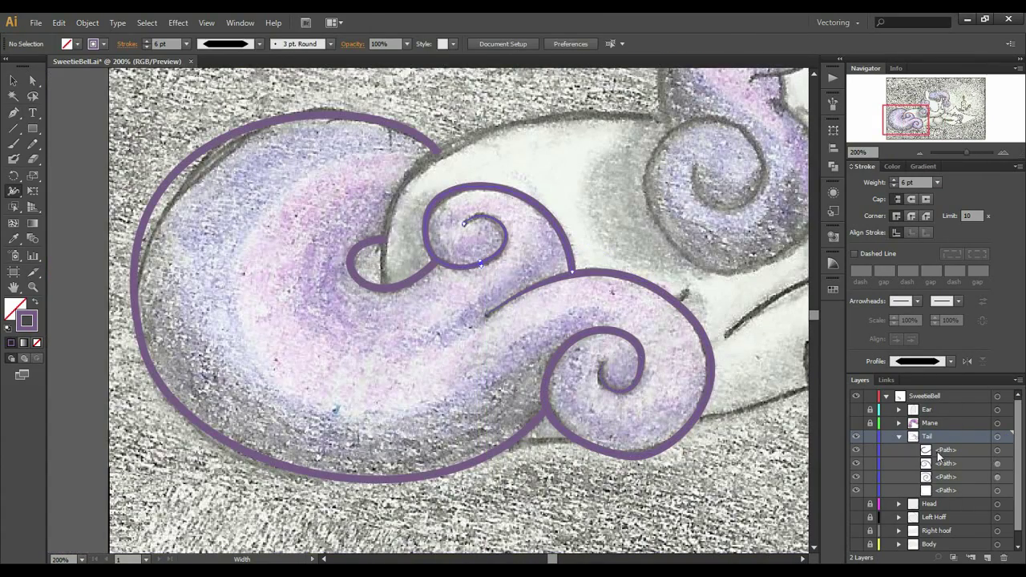
# - Split Tail into Lines and Fill sublayers and trace one closed shape in Fill along the outline, curls and rump edge
pyautogui.hotkey('ctrl', 'l')
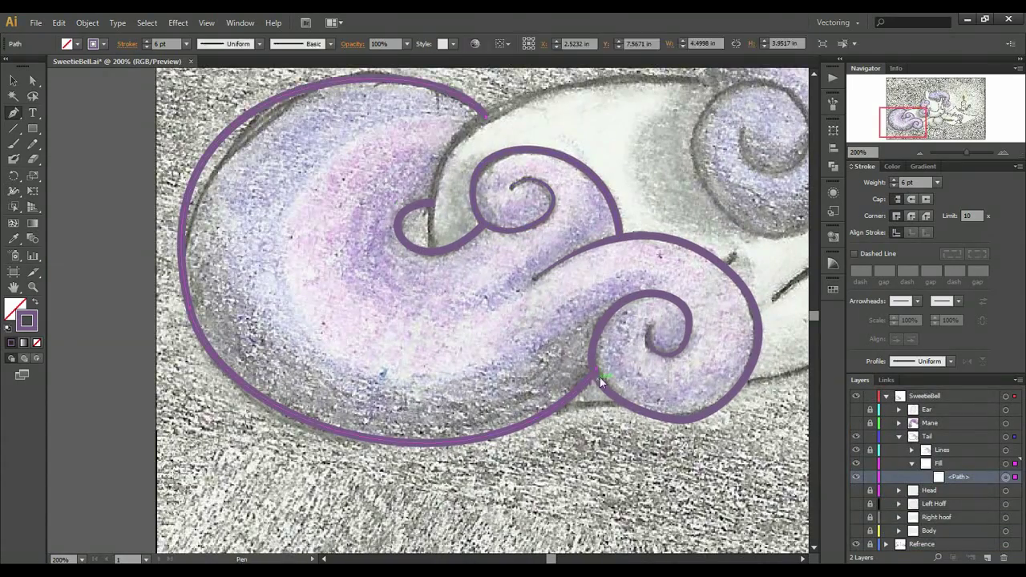
pyautogui.click(600, 377)
pyautogui.scroll(5, 600, 377)
pyautogui.scroll(-6, 600, 377)
pyautogui.scroll(3, 558, 352)
pyautogui.hscroll(5, 162, 332)
pyautogui.hotkey('ctrl', 'shift', 'a')
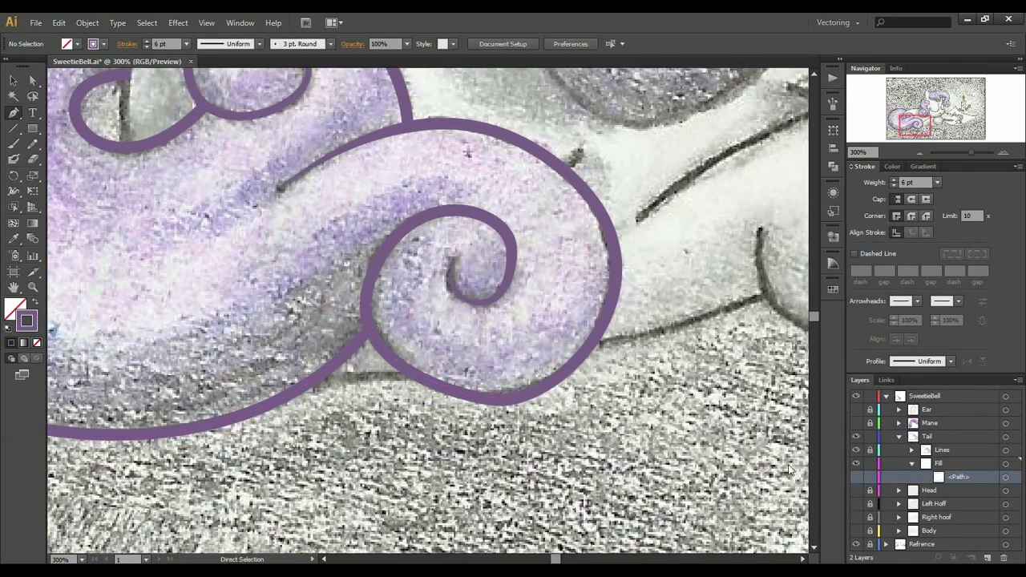
pyautogui.scroll(3, 554, 180)
pyautogui.hscroll(-3, 529, 232)
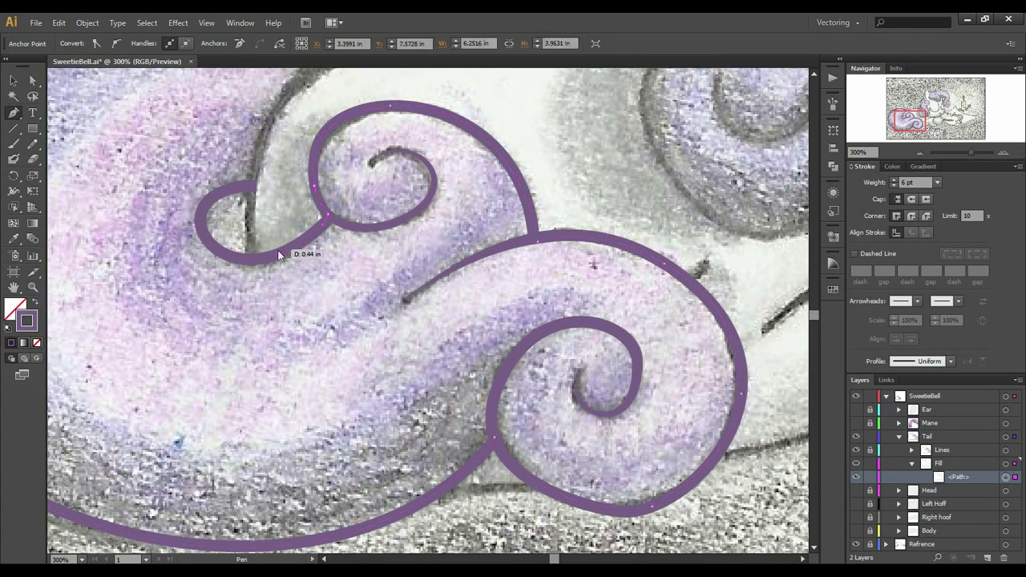
pyautogui.scroll(3, 257, 210)
pyautogui.hscroll(-2, 256, 210)
pyautogui.scroll(3, 429, 160)
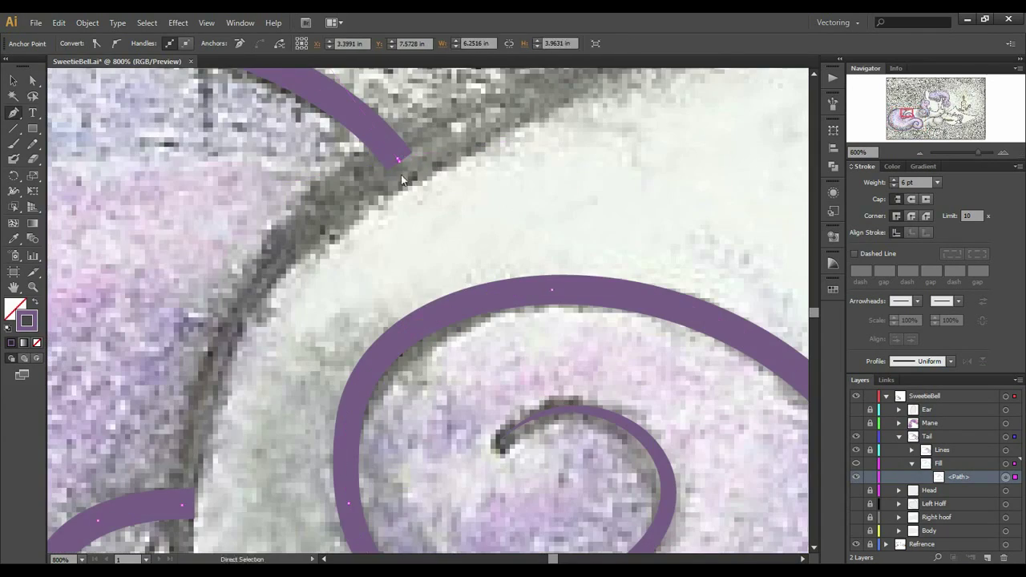
pyautogui.scroll(-4, 416, 159)
# - Make the traced tail shape Fill's clipping mask and place a purple-filled copy of it underneath
pyautogui.click(892, 166)
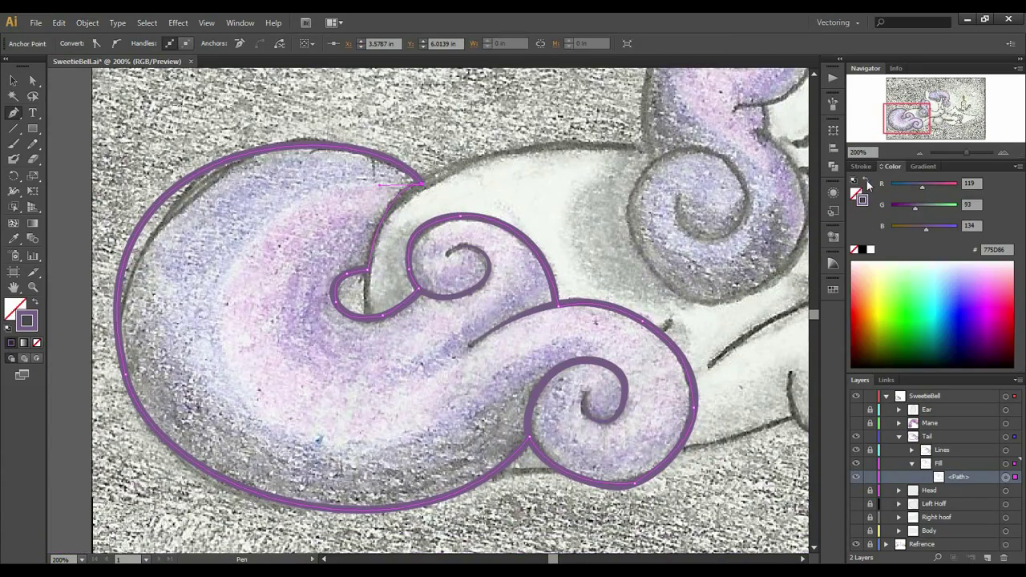
pyautogui.click(954, 561)
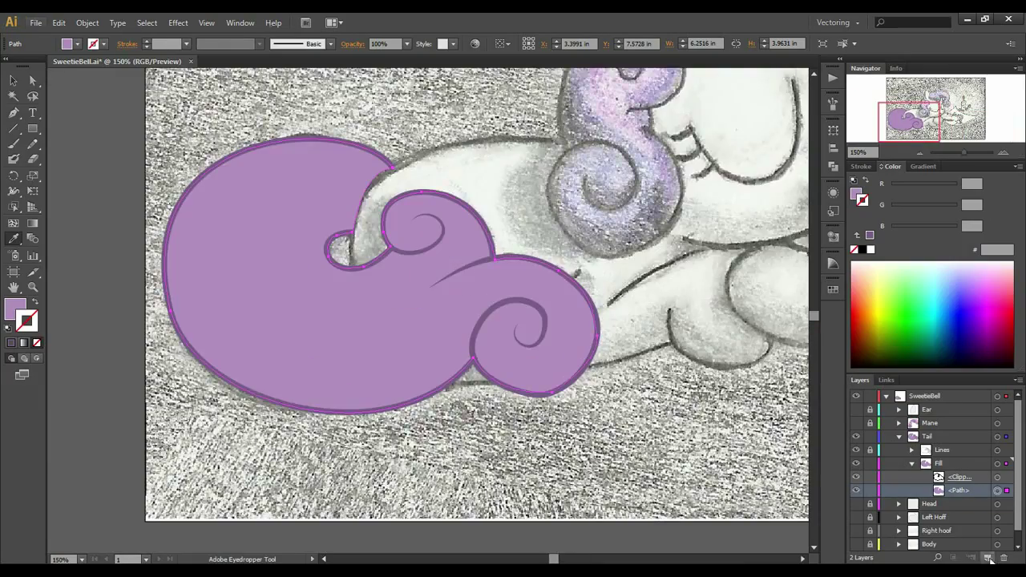
pyautogui.scroll(-2, 991, 560)
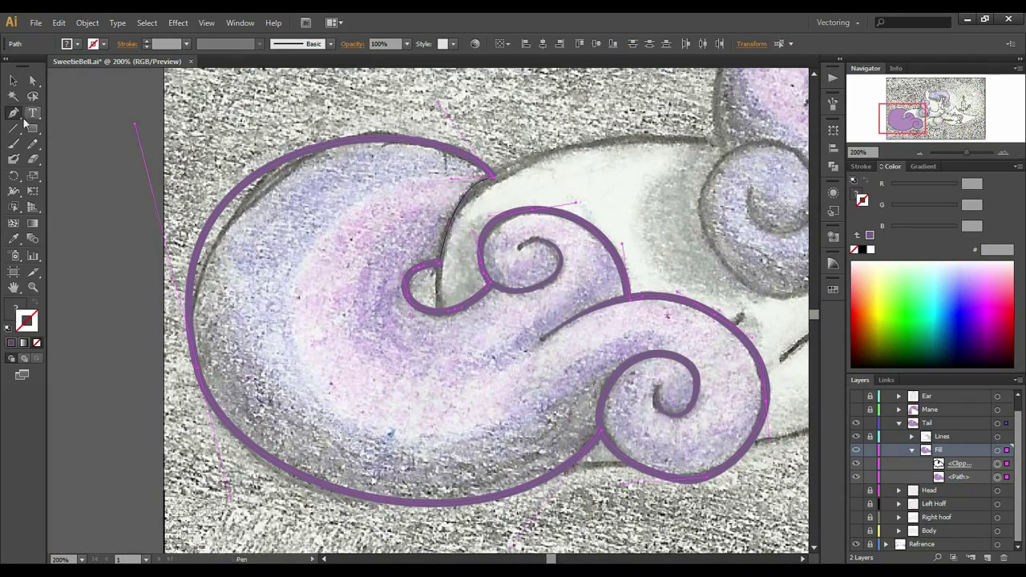
# - Colour the tail's base shape pink and draw a purple B28EBF band along its outer edge, curving up to the lower curl
pyautogui.moveTo(473, 185); pyautogui.dragTo(499, 185)
pyautogui.moveTo(381, 439); pyautogui.dragTo(97, 318)
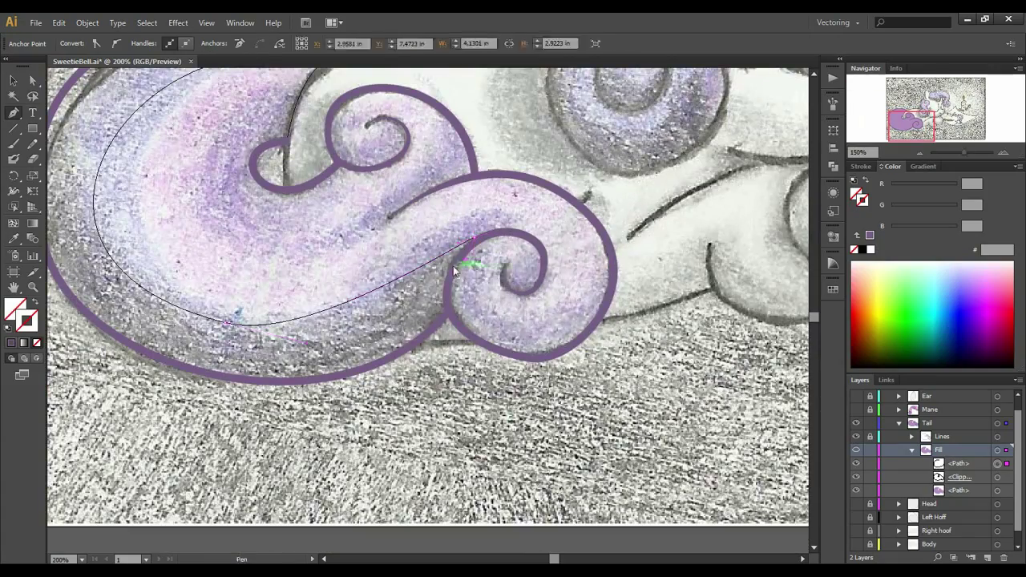
pyautogui.moveTo(473, 238); pyautogui.dragTo(447, 293)
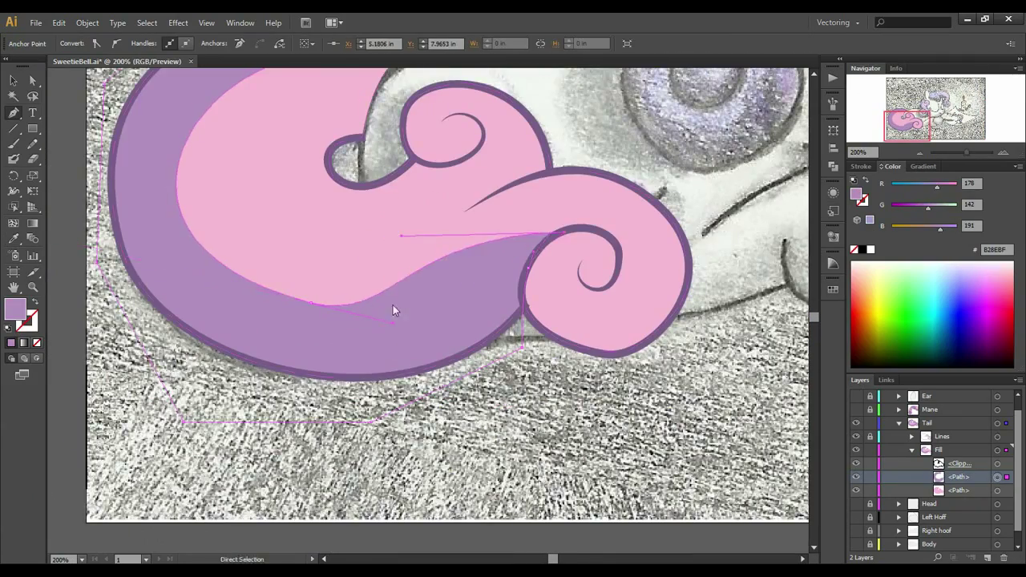
pyautogui.scroll(3, 393, 311)
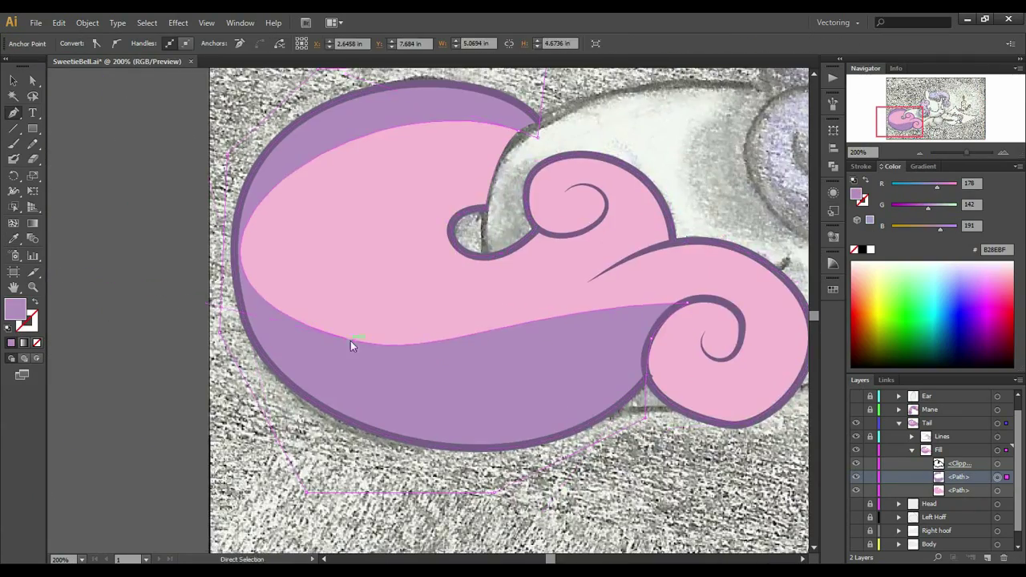
pyautogui.hscroll(3, 351, 343)
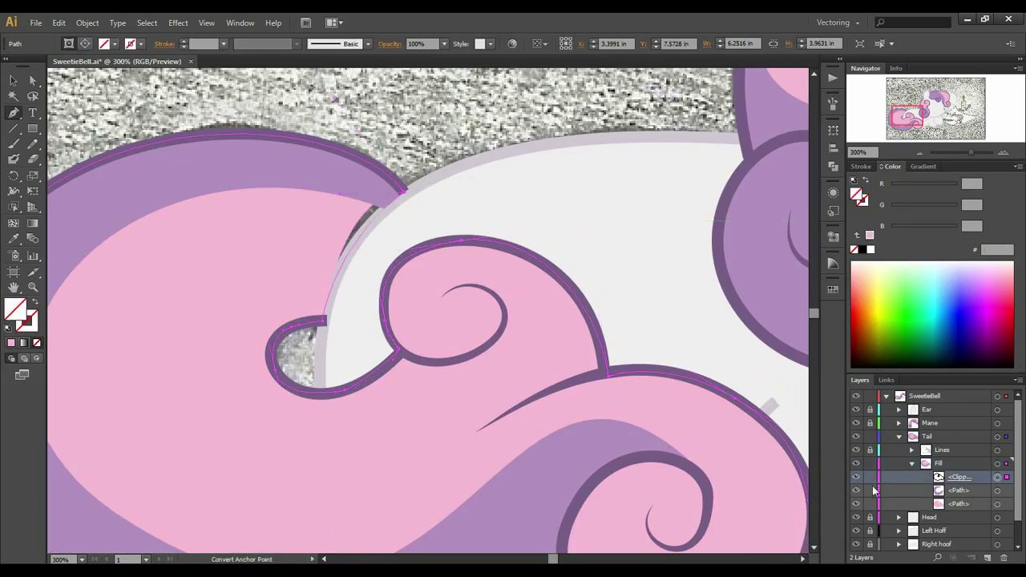
pyautogui.click(857, 503)
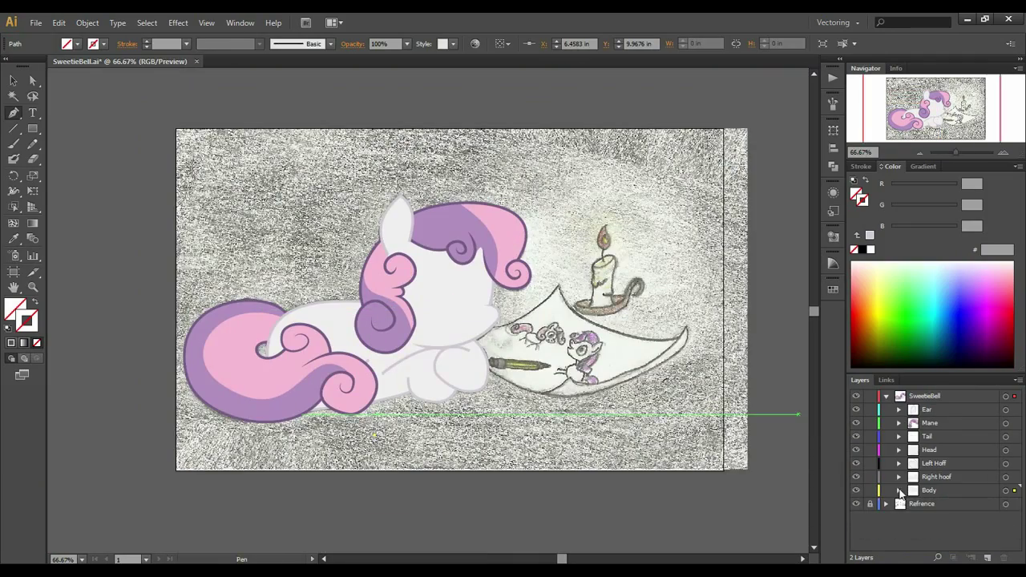
# - Reshape the mane's pink fill at the small notch between the two side curls to follow the outline
pyautogui.scroll(3, 419, 364)
pyautogui.scroll(-2, 458, 396)
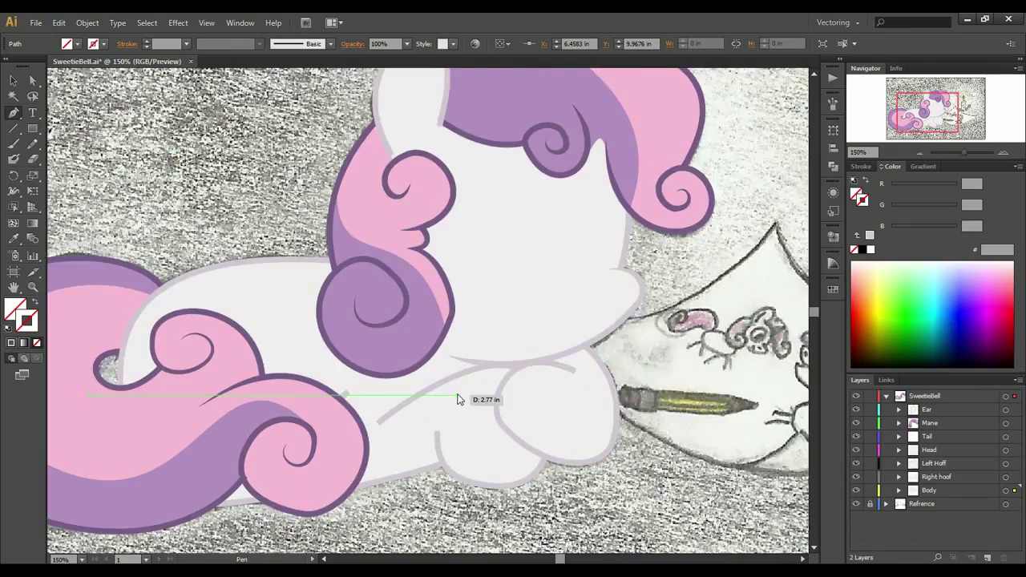
pyautogui.scroll(3, 481, 412)
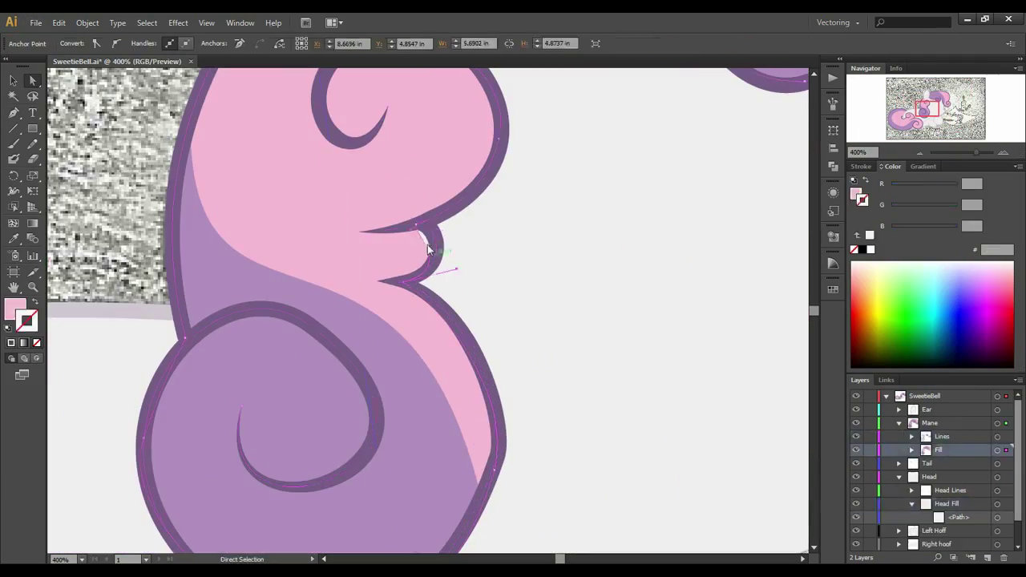
pyautogui.click(429, 234)
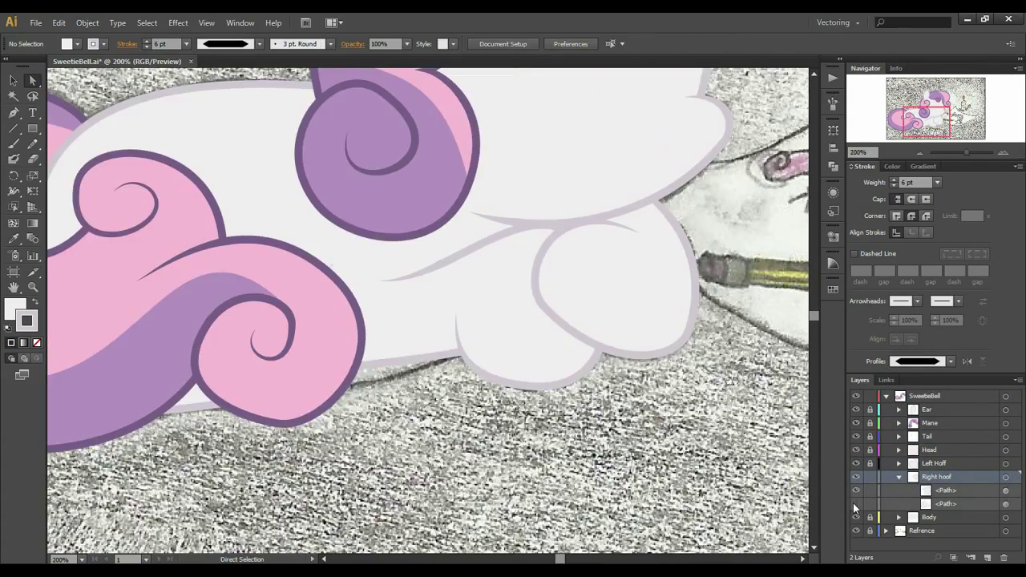
# - Taper the right hoof's outline strokes and rework the Body path's lower edge where it runs behind the hooves
pyautogui.keyDown('alt'); pyautogui.scroll(-1, 406, 433); pyautogui.keyUp('alt')
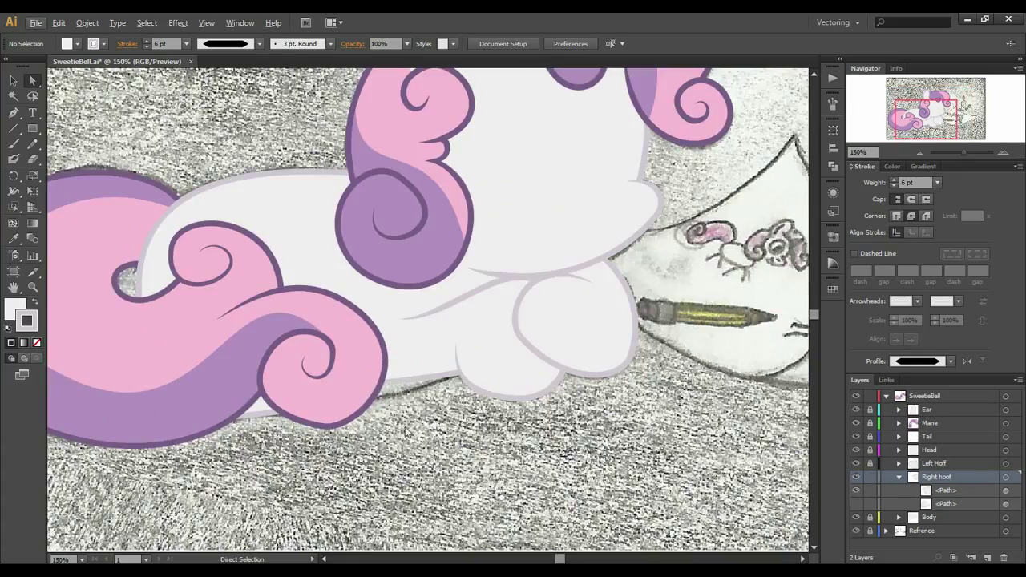
pyautogui.click(951, 361)
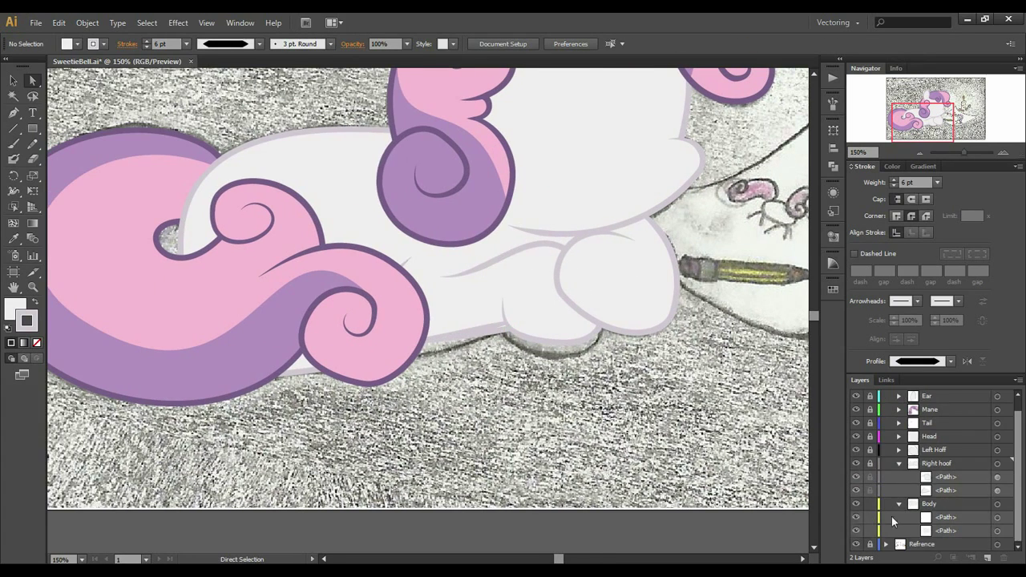
pyautogui.hotkey('ctrl', 'z')
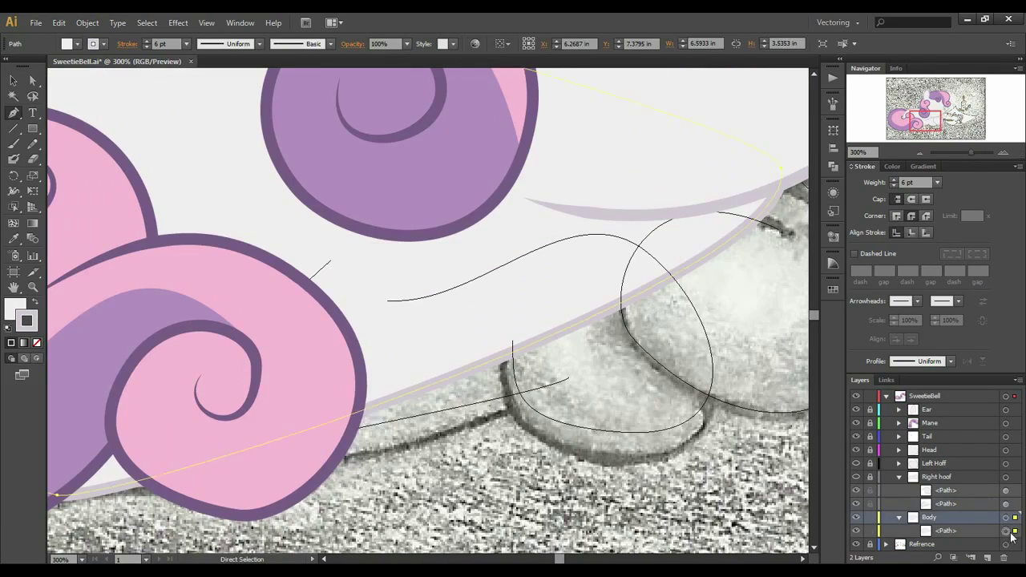
pyautogui.keyDown('ctrl'); pyautogui.click(730, 190); pyautogui.keyUp('ctrl')
pyautogui.hscroll(2, 730, 190)
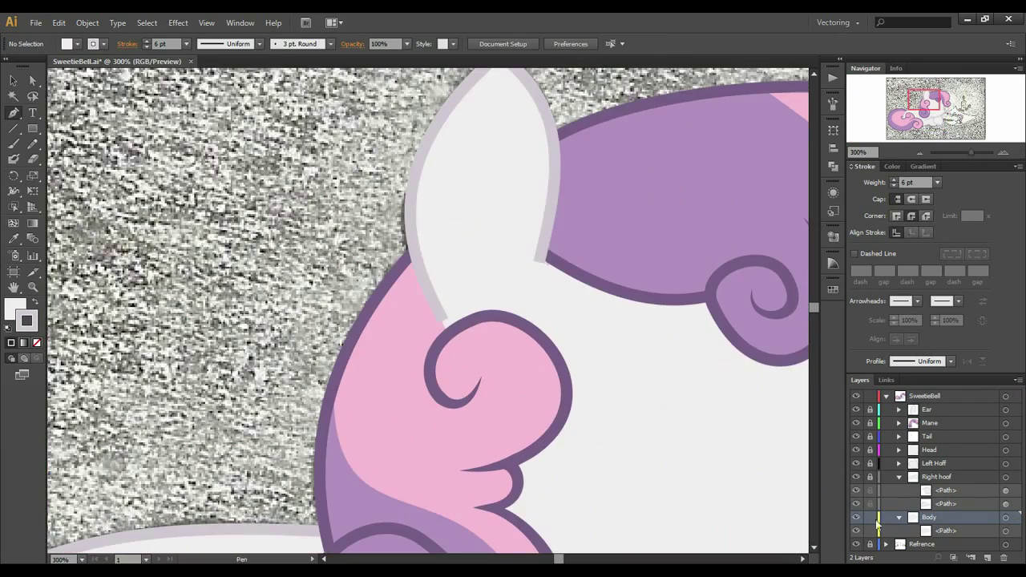
# - Taper both ends of the ear's outline stroke where it meets the mane and reposition the ear slightly against the hair
pyautogui.click(927, 410)
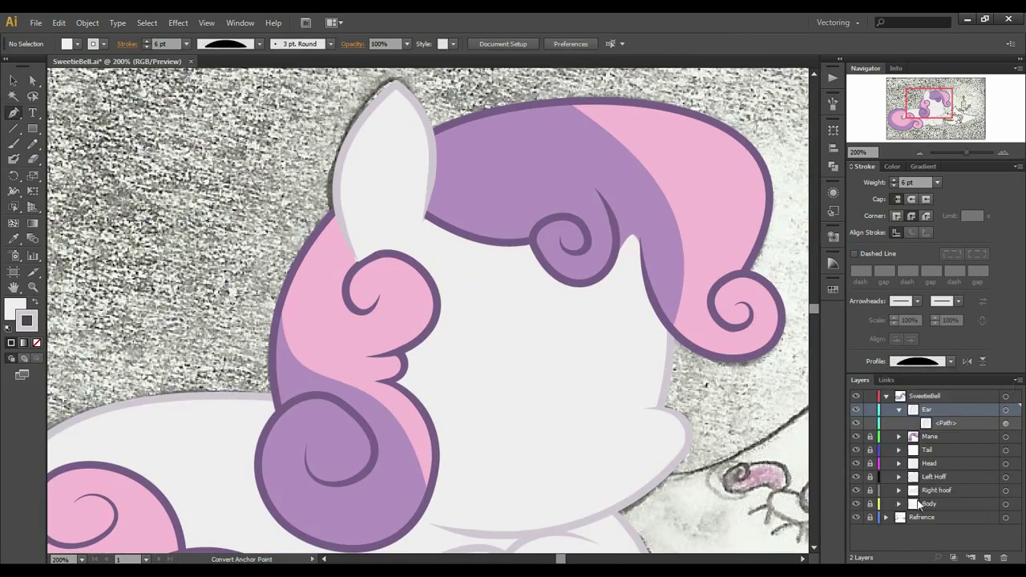
pyautogui.click(951, 361)
pyautogui.click(906, 399)
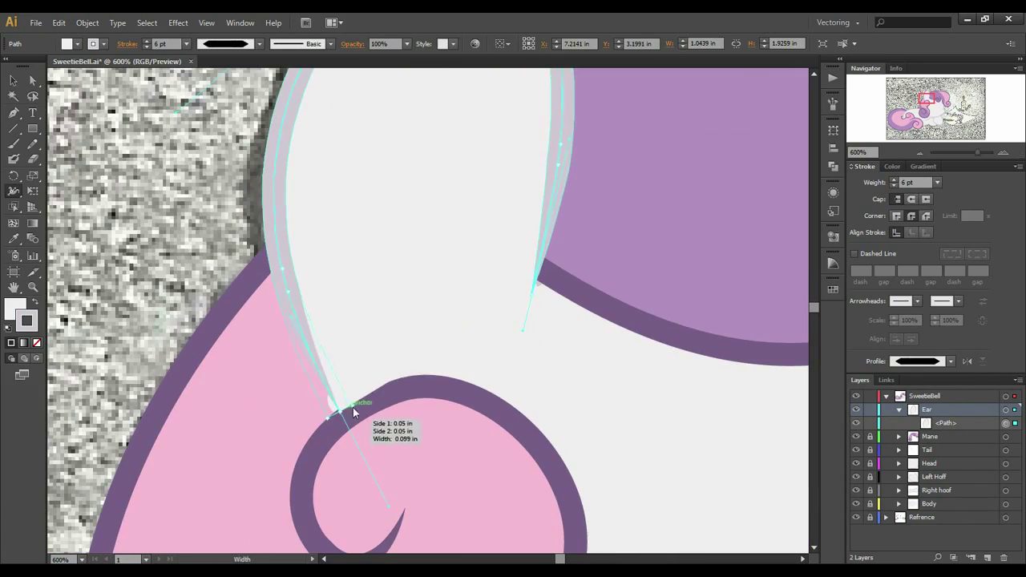
pyautogui.moveTo(353, 412); pyautogui.dragTo(356, 412)
pyautogui.rightClick(293, 292)
pyautogui.press('Escape')
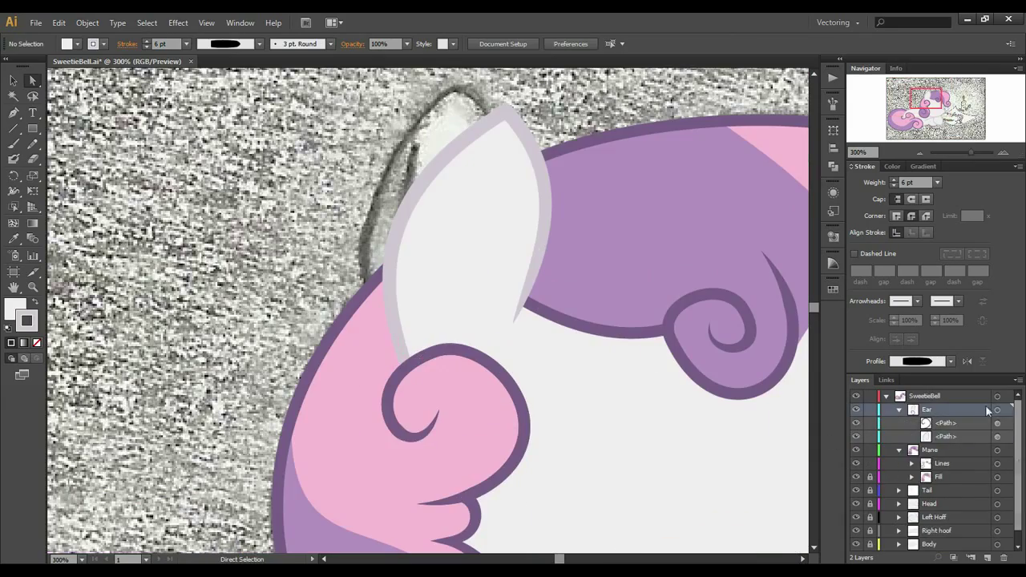
# - Draw a curved inner-ear line along the ear's outer side with a 4 pt stroke tapered at both ends
pyautogui.click(999, 437)
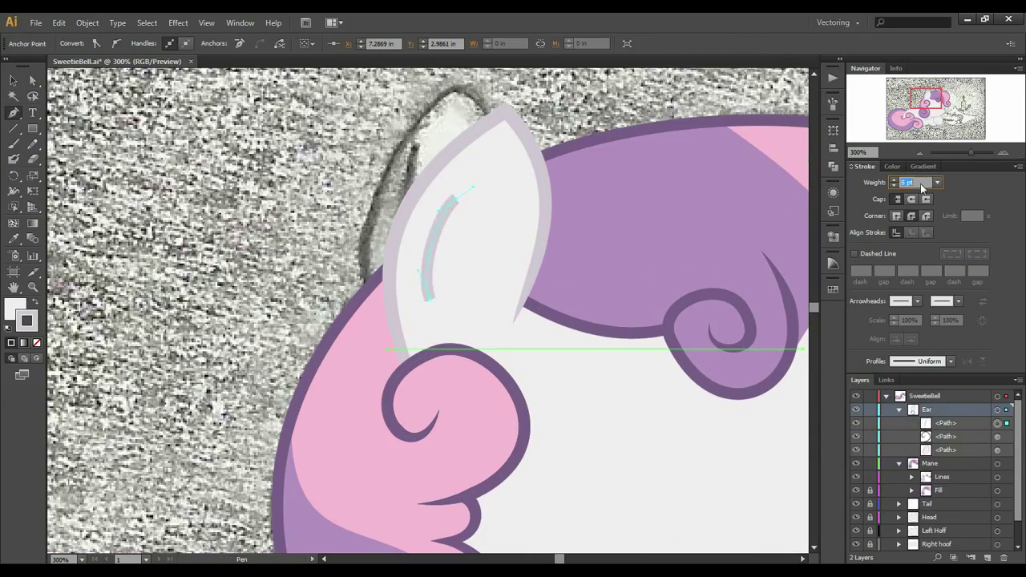
pyautogui.click(951, 361)
pyautogui.click(918, 417)
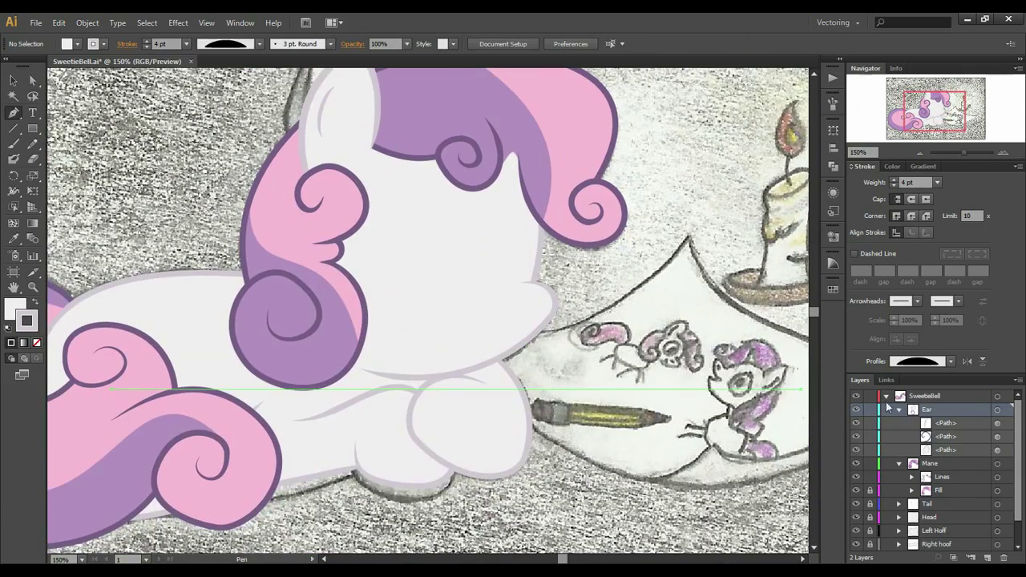
# - Create an Eyes layer with a Right sublayer and trace the closed right eyelid there as an unfilled black curve
pyautogui.click(971, 558)
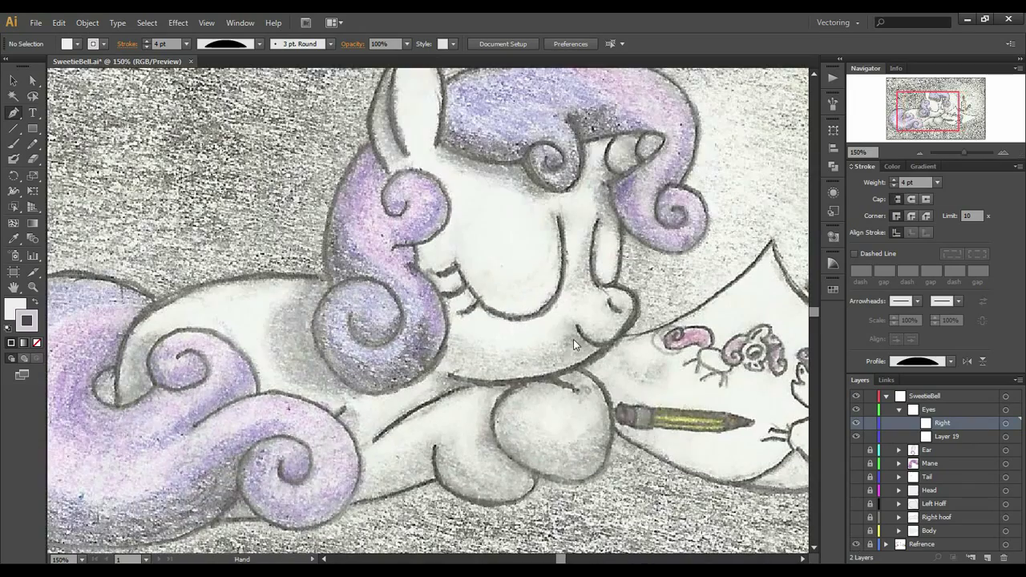
pyautogui.hotkey('shift', 'w')
pyautogui.press('d')
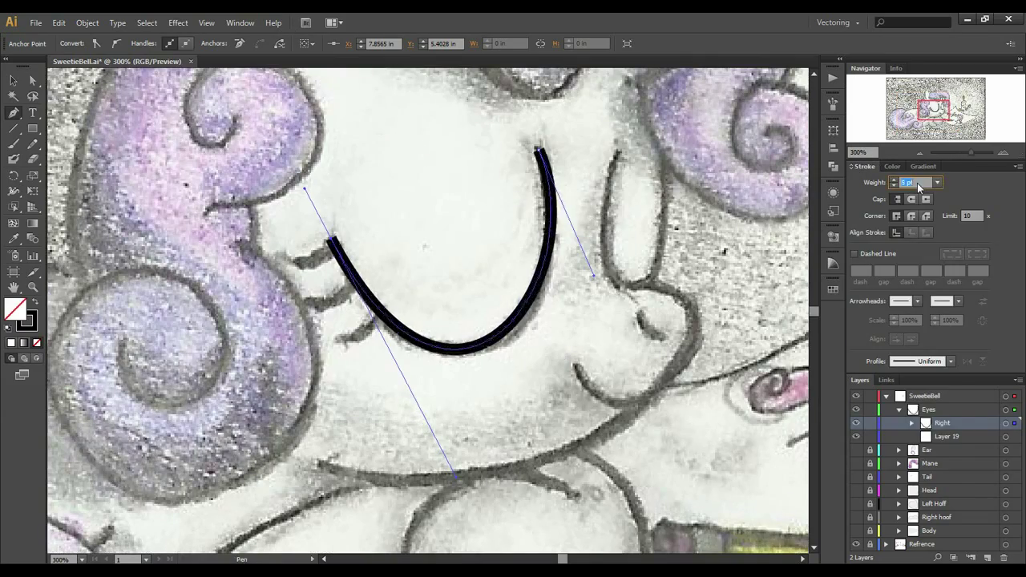
# - Give the right eyelid a 5 pt stroke tapering to points at both ends and extend its outer tip upward
pyautogui.click(950, 361)
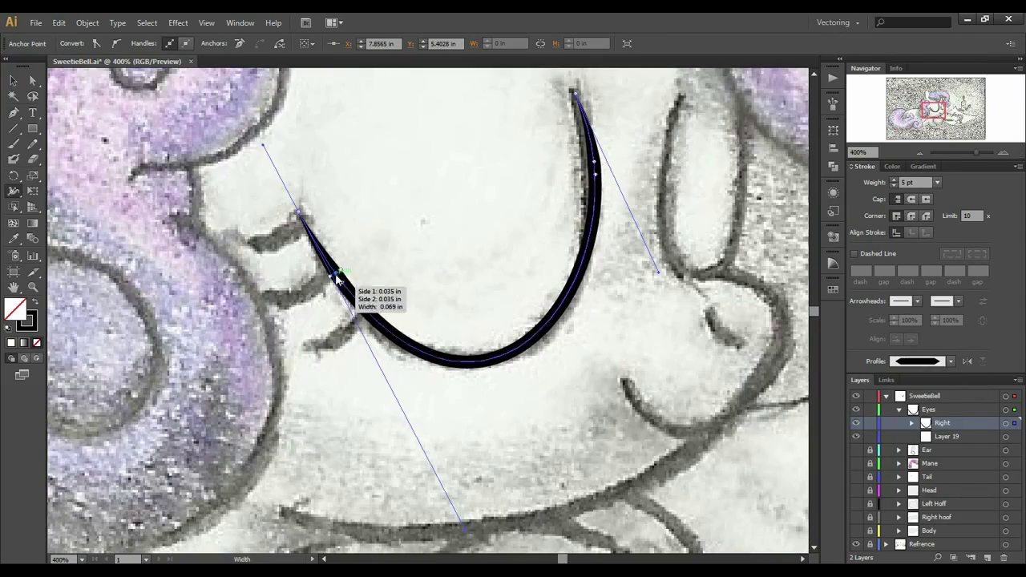
pyautogui.hotkey('shift', 'w')
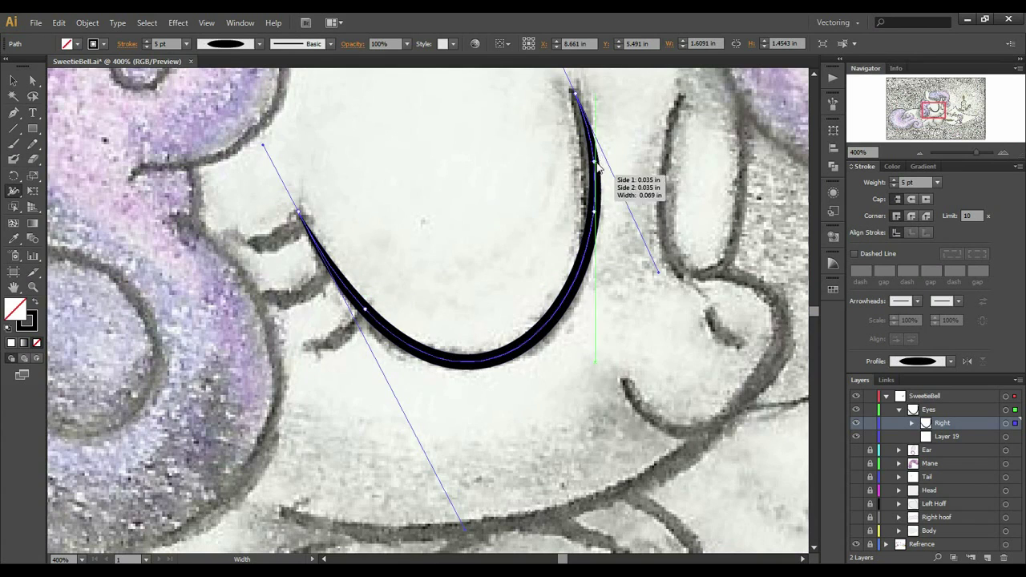
pyautogui.hscroll(-2, 597, 165)
pyautogui.press('a')
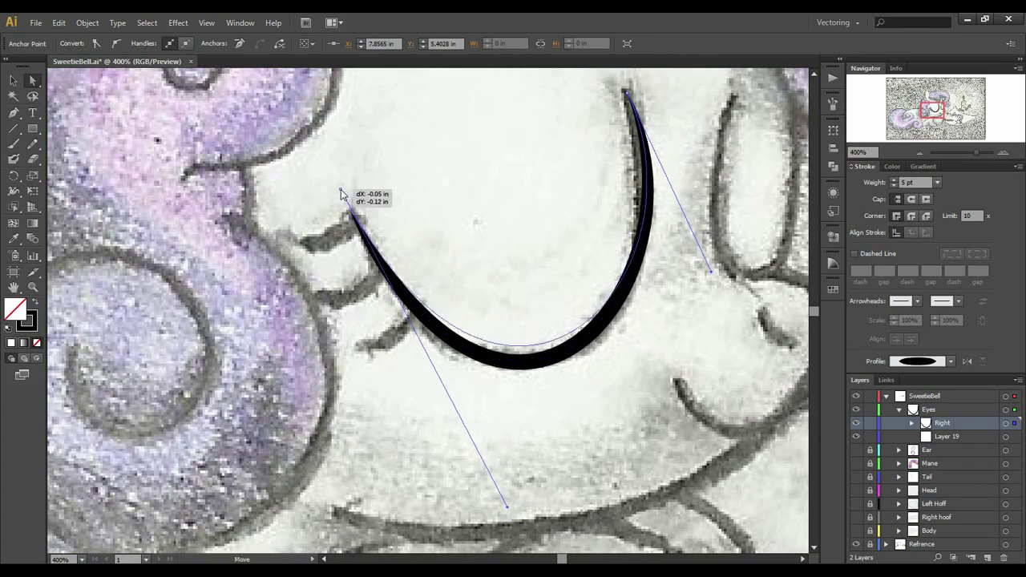
pyautogui.moveTo(341, 194); pyautogui.dragTo(347, 188)
pyautogui.press('p')
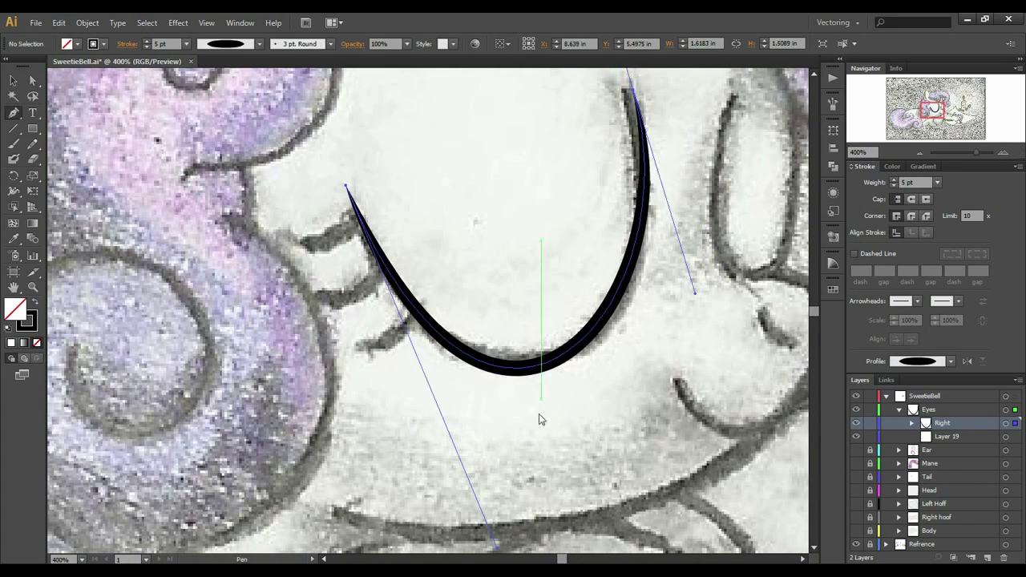
# - Draw three pointed black-filled lashes at the outer end of the right eyelid and adjust their size and placement
pyautogui.moveTo(358, 350); pyautogui.dragTo(350, 293)
pyautogui.moveTo(362, 279); pyautogui.dragTo(351, 244)
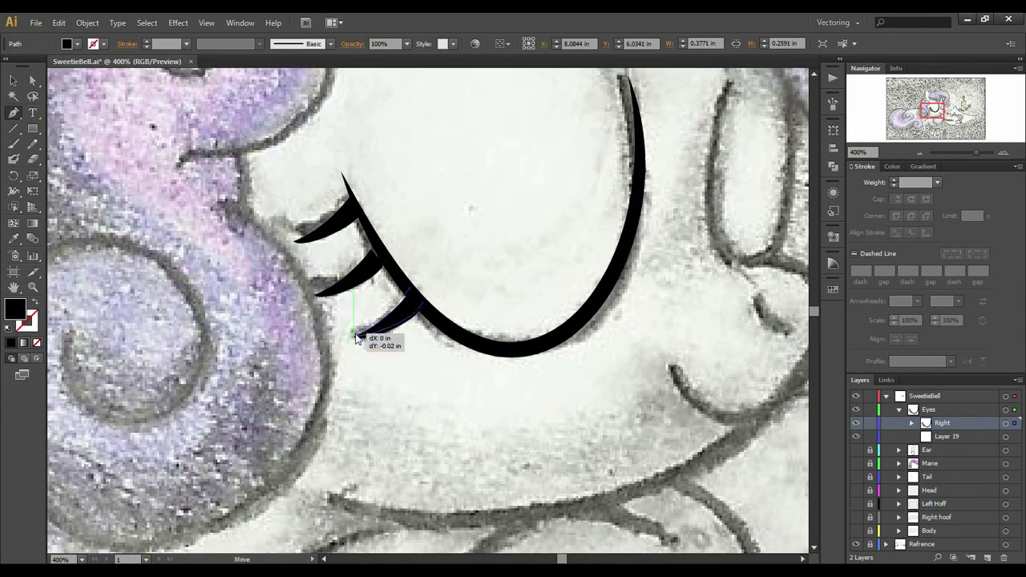
pyautogui.moveTo(358, 340); pyautogui.dragTo(337, 296)
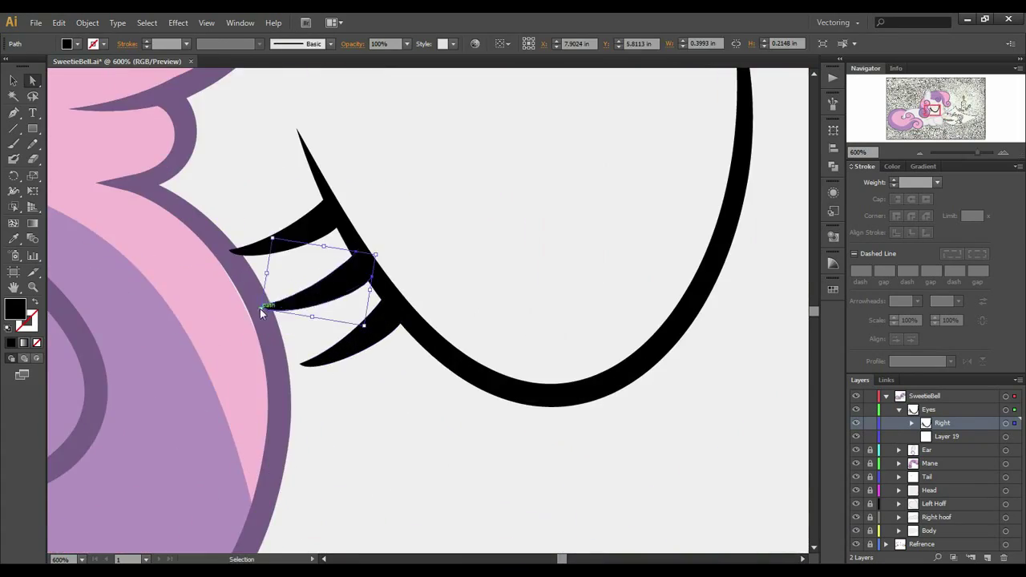
pyautogui.click(414, 424)
pyautogui.hotkey('ctrl', '-')
pyautogui.hotkey('ctrl', '+')
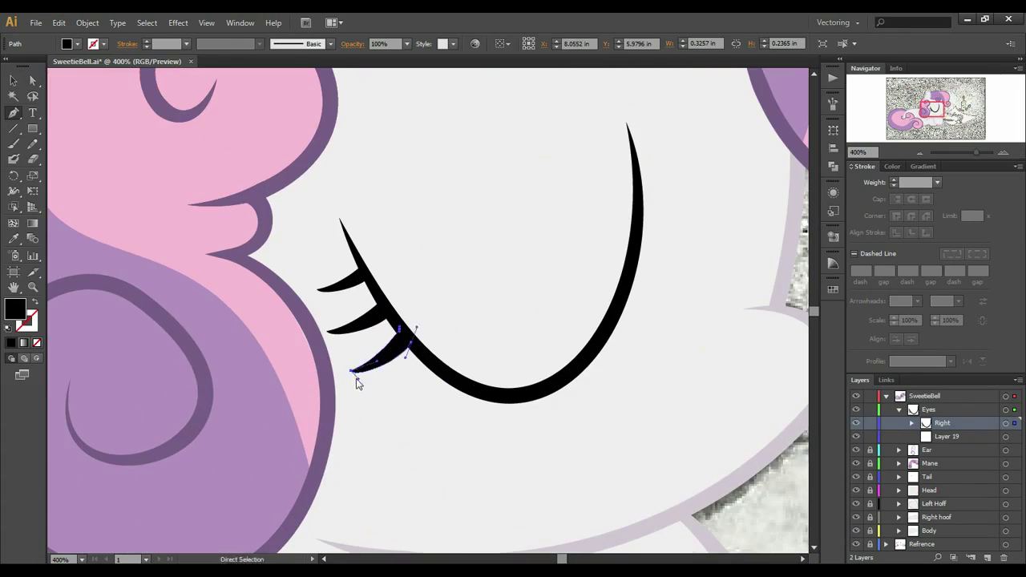
# - Reshape the lowest lash into a smoothly curved crescent ending in a sharp tip by adjusting its anchors and handles
pyautogui.scroll(2, 398, 360)
pyautogui.keyDown('alt'); pyautogui.click(385, 325); pyautogui.keyUp('alt')
pyautogui.press('Return')
pyautogui.scroll(-5, 658, 373)
pyautogui.scroll(4, 593, 377)
pyautogui.keyDown('ctrl'); pyautogui.click(590, 379); pyautogui.keyUp('ctrl')
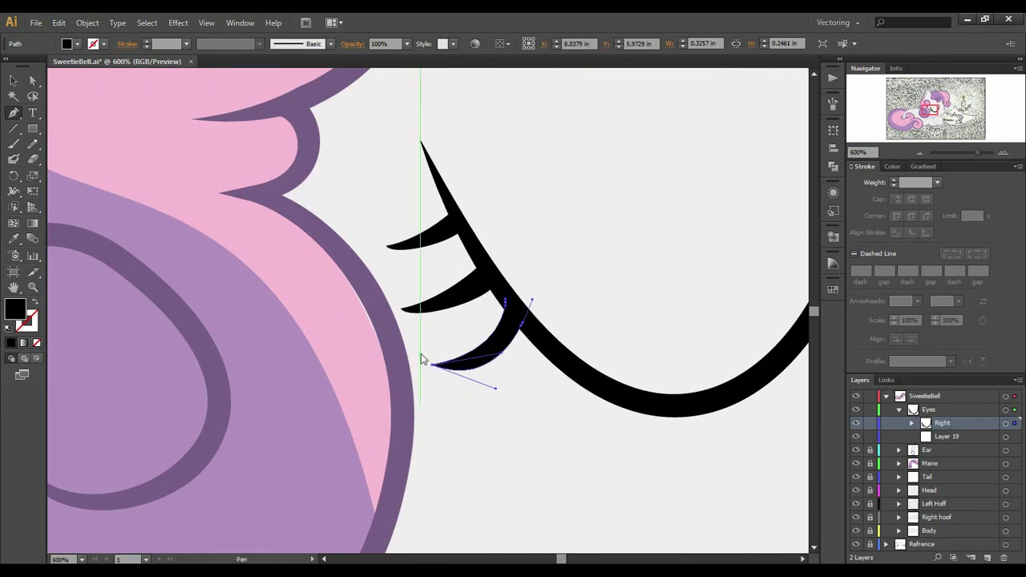
pyautogui.scroll(2, 543, 441)
pyautogui.press('p')
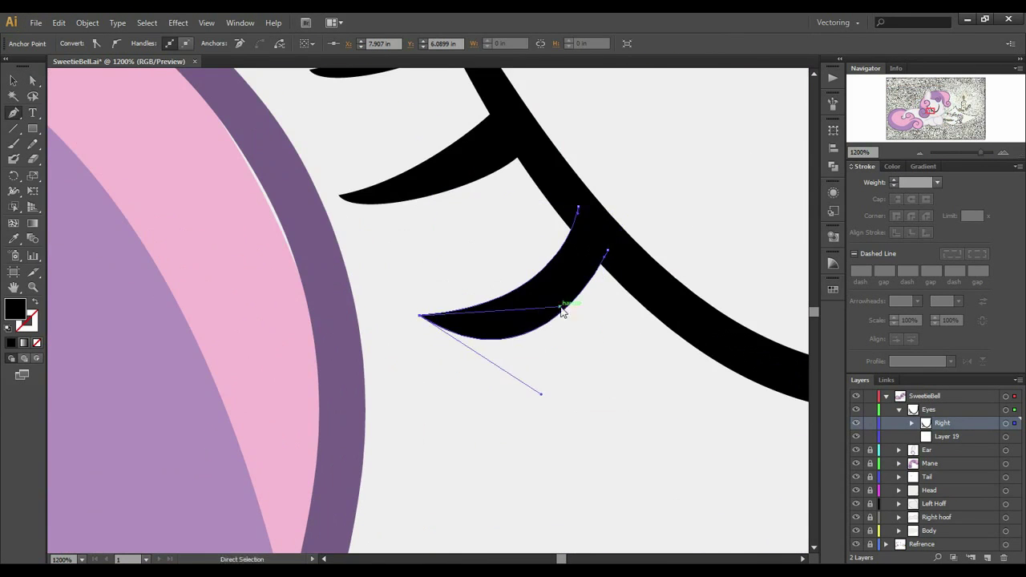
pyautogui.scroll(-2, 401, 253)
pyautogui.scroll(3, 465, 200)
pyautogui.moveTo(469, 189); pyautogui.dragTo(472, 195)
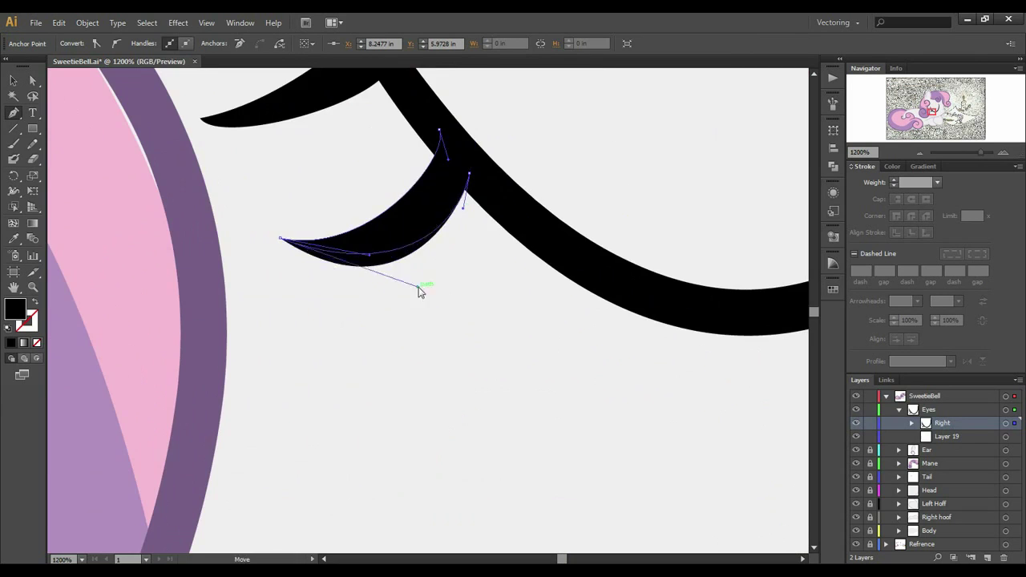
pyautogui.moveTo(421, 292); pyautogui.dragTo(419, 290)
pyautogui.scroll(2, 493, 267)
pyautogui.moveTo(437, 227); pyautogui.dragTo(449, 234)
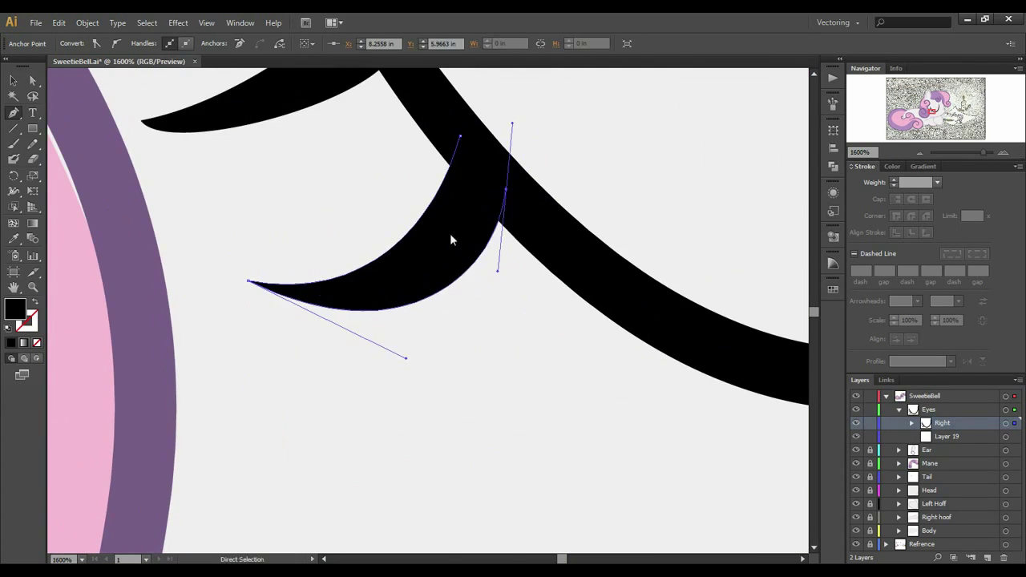
pyautogui.scroll(-7, 450, 233)
pyautogui.scroll(3, 461, 352)
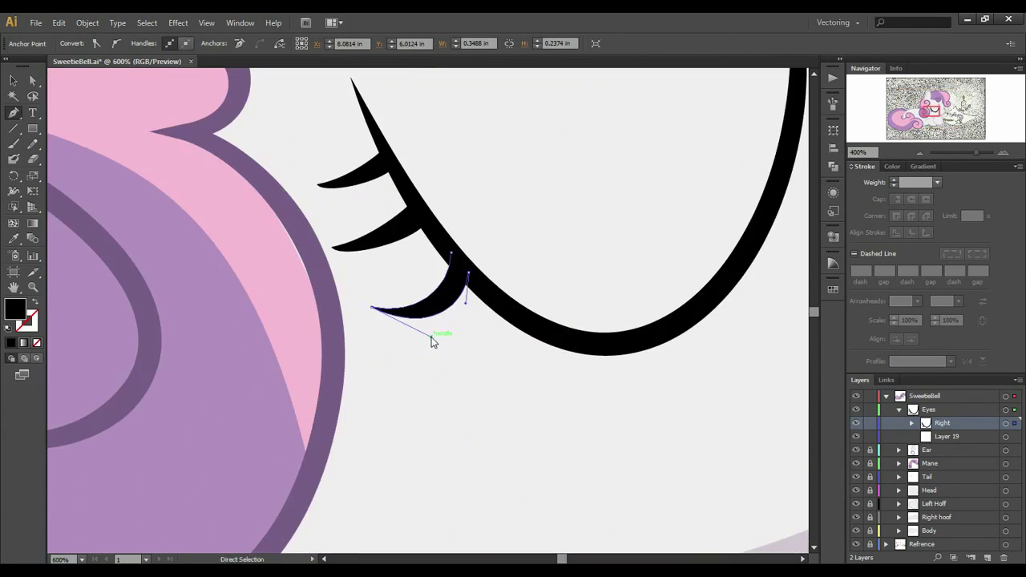
# - Replace the two upper lashes with copies of the curved lowest lash, spaced along the right eyelid
pyautogui.scroll(-2, 433, 320)
pyautogui.scroll(2, 431, 275)
pyautogui.scroll(-2, 449, 281)
pyautogui.moveTo(465, 295); pyautogui.dragTo(447, 277)
pyautogui.scroll(-2, 292, 198)
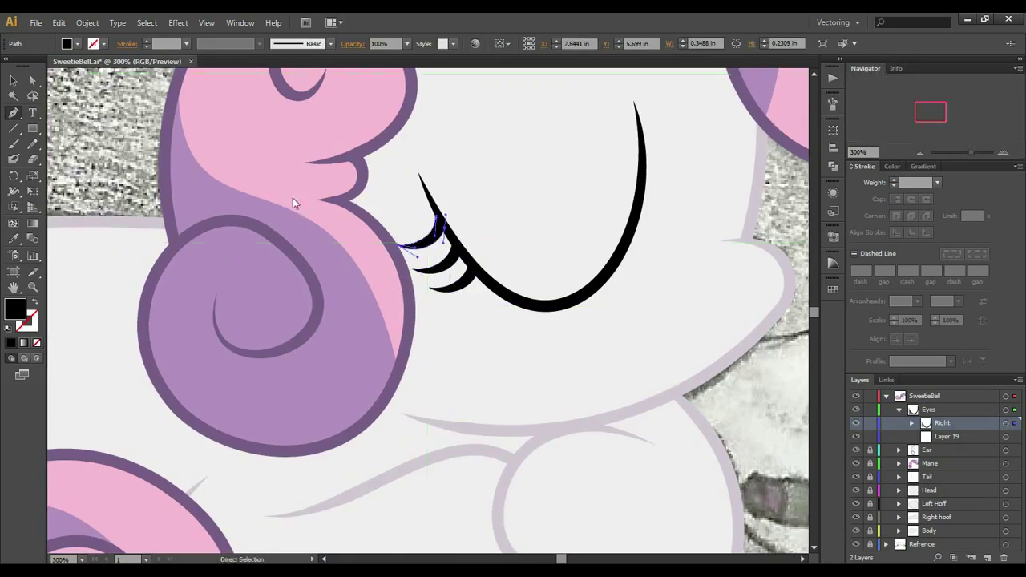
pyautogui.scroll(3, 441, 228)
pyautogui.scroll(-4, 561, 413)
pyautogui.scroll(-1, 520, 412)
pyautogui.scroll(5, 519, 413)
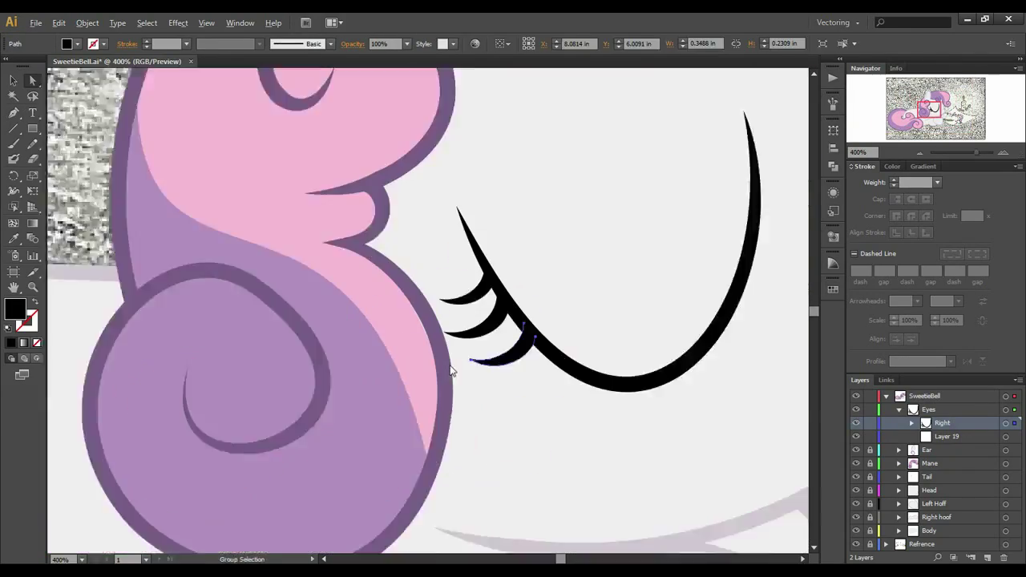
# - Try flipping the three lashes so that their tips curve downward
pyautogui.moveTo(449, 361); pyautogui.dragTo(473, 340)
pyautogui.rightClick(470, 357)
pyautogui.press('Escape')
pyautogui.click(561, 413)
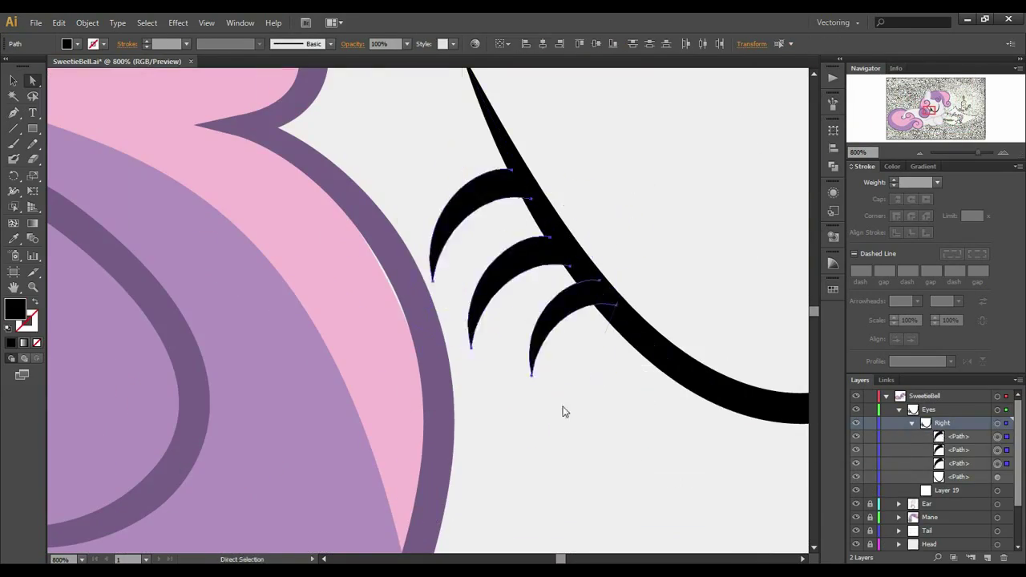
pyautogui.scroll(-5, 561, 412)
pyautogui.scroll(5, 494, 429)
pyautogui.scroll(-5, 497, 421)
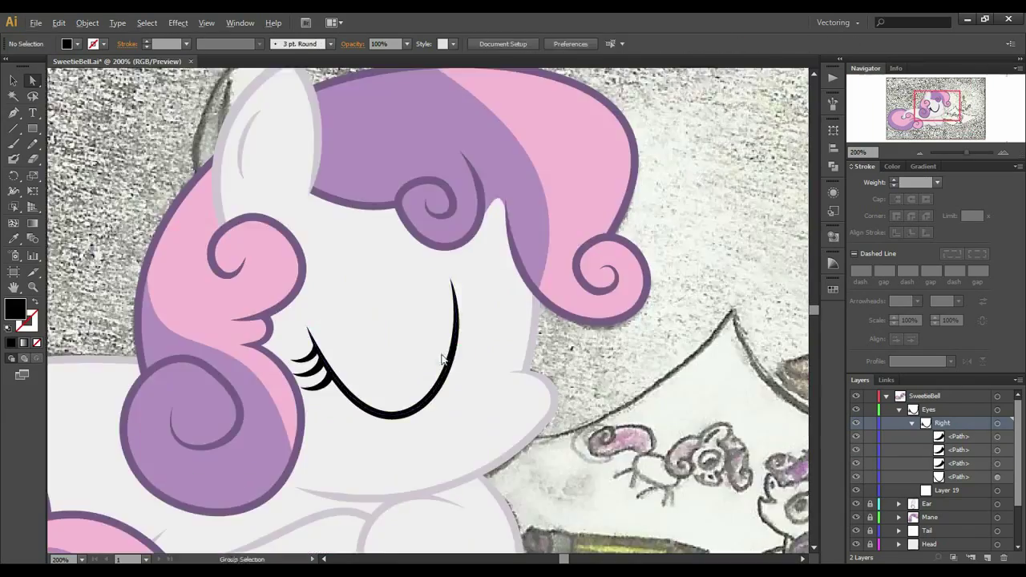
# - Change the right eyelid stroke's width profile to one that is thickest in the middle
pyautogui.scroll(1, 502, 414)
pyautogui.click(936, 361)
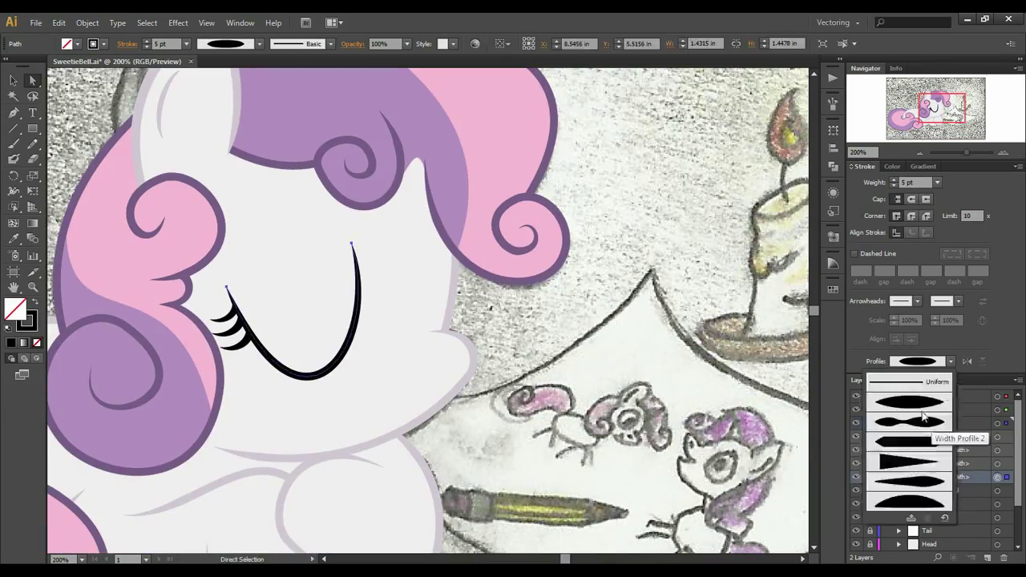
pyautogui.scroll(-3, 304, 337)
pyautogui.scroll(5, 293, 338)
# - Shift the three lashes so their bases sit inside the right eyelid line and fine-tune the lowest lash's tip
pyautogui.click(293, 338)
pyautogui.scroll(1, 290, 329)
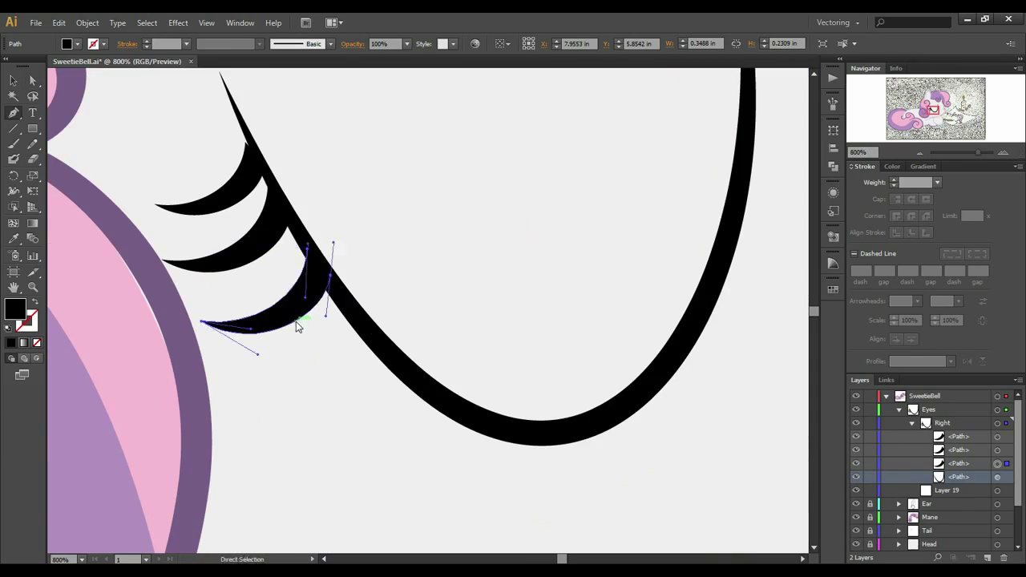
pyautogui.moveTo(323, 265); pyautogui.dragTo(292, 218)
pyautogui.moveTo(253, 153); pyautogui.dragTo(254, 154)
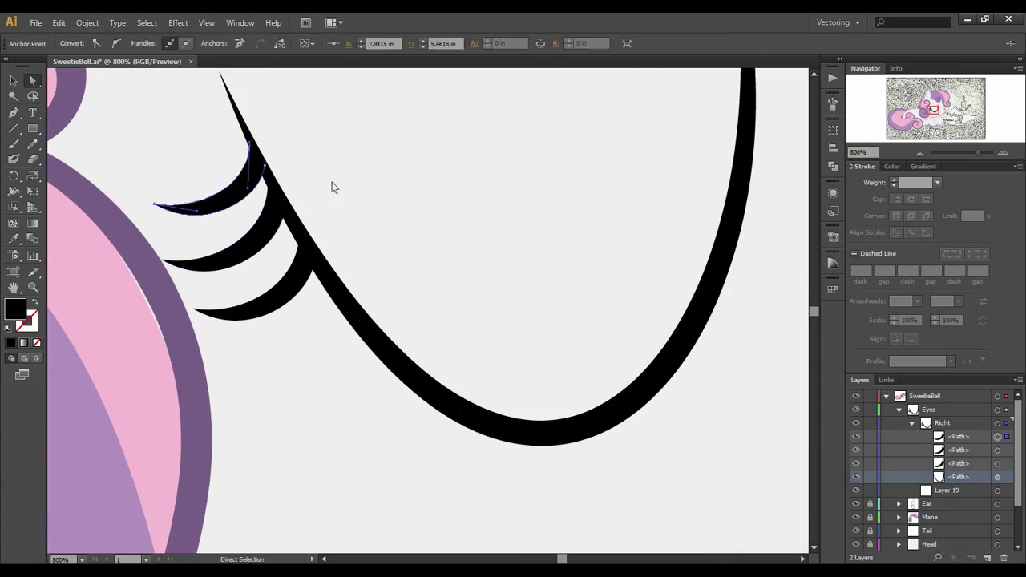
pyautogui.scroll(-1, 321, 193)
pyautogui.moveTo(289, 224); pyautogui.dragTo(254, 149)
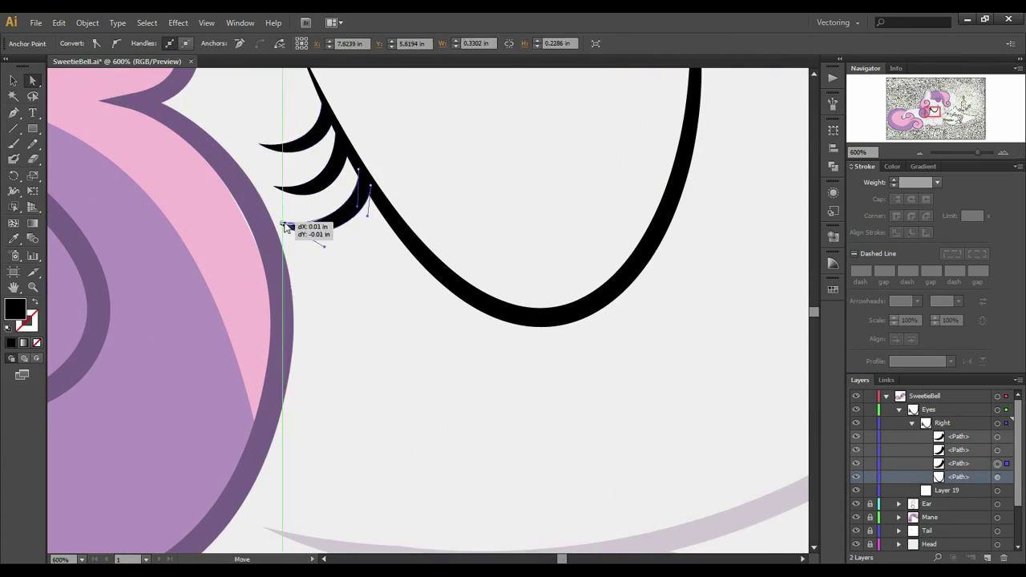
pyautogui.scroll(-1, 283, 226)
pyautogui.keyDown('ctrl'); pyautogui.click(359, 232); pyautogui.keyUp('ctrl')
pyautogui.scroll(-1, 405, 259)
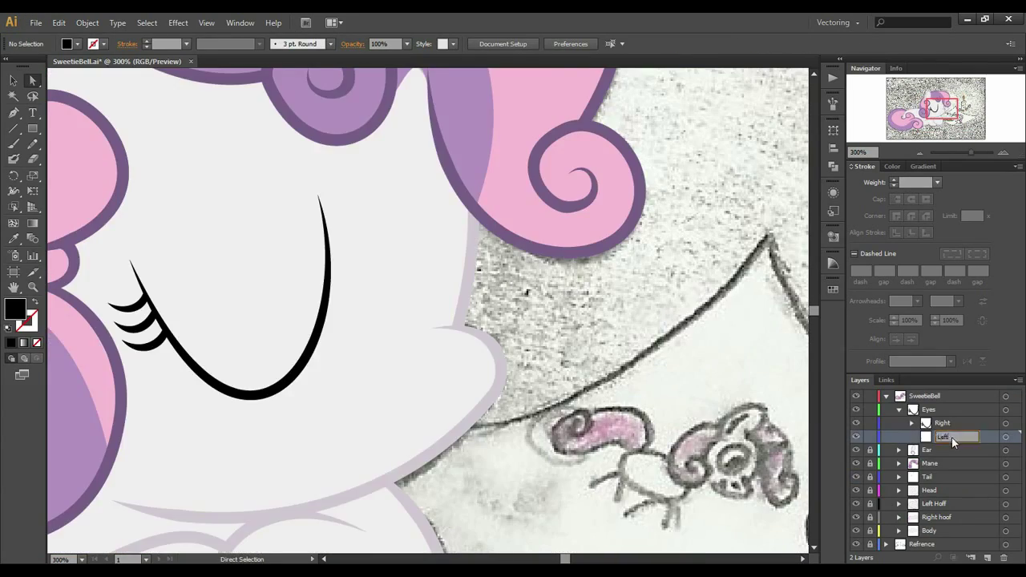
# - Rename the sublayer below Right as Left and trace the closed left eyelid on it with a tapered 4 pt black stroke
pyautogui.keyDown('ctrl'); pyautogui.click(856, 397); pyautogui.keyUp('ctrl')
pyautogui.keyDown('ctrl'); pyautogui.click(856, 398); pyautogui.keyUp('ctrl')
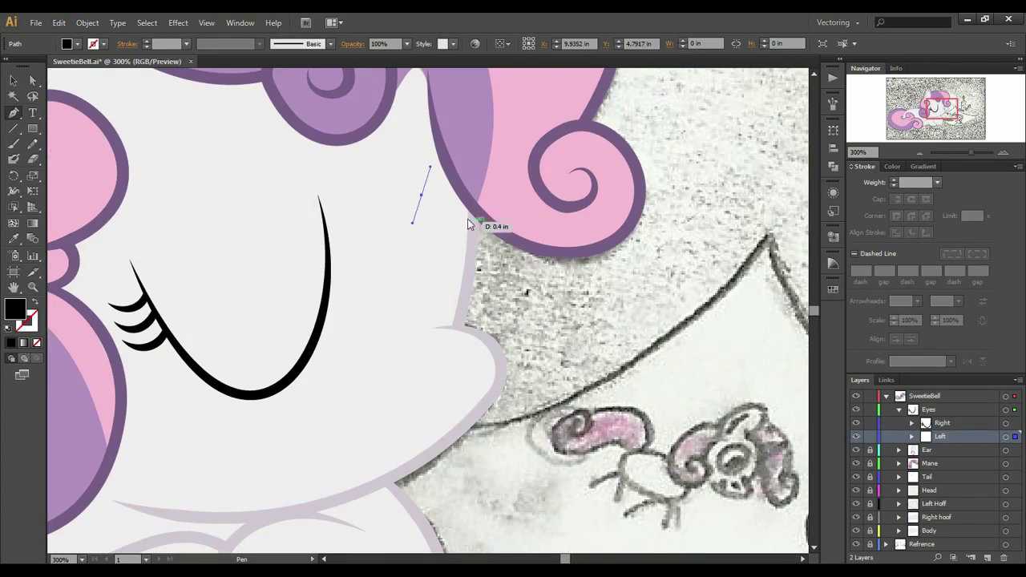
pyautogui.scroll(1, 482, 335)
pyautogui.hotkey('shift', 'x')
pyautogui.click(950, 360)
pyautogui.click(934, 490)
pyautogui.scroll(5, 536, 272)
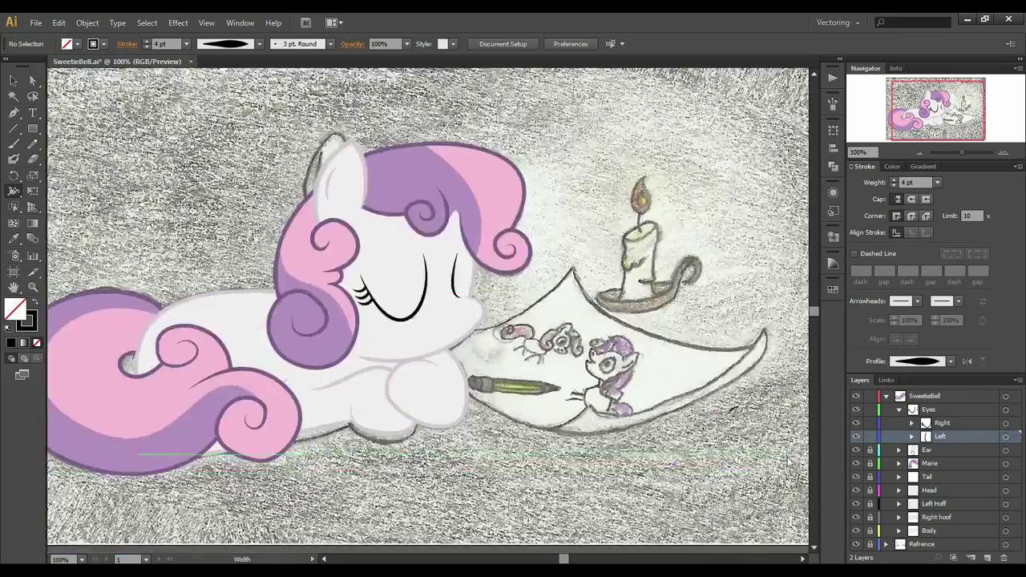
# - Refine the left eyelid's taper by switching its width profile and adjusting the width along the stroke
pyautogui.scroll(5, 433, 241)
pyautogui.click(950, 361)
pyautogui.click(933, 504)
pyautogui.click(950, 361)
pyautogui.click(910, 503)
pyautogui.scroll(1, 619, 344)
pyautogui.click(619, 344)
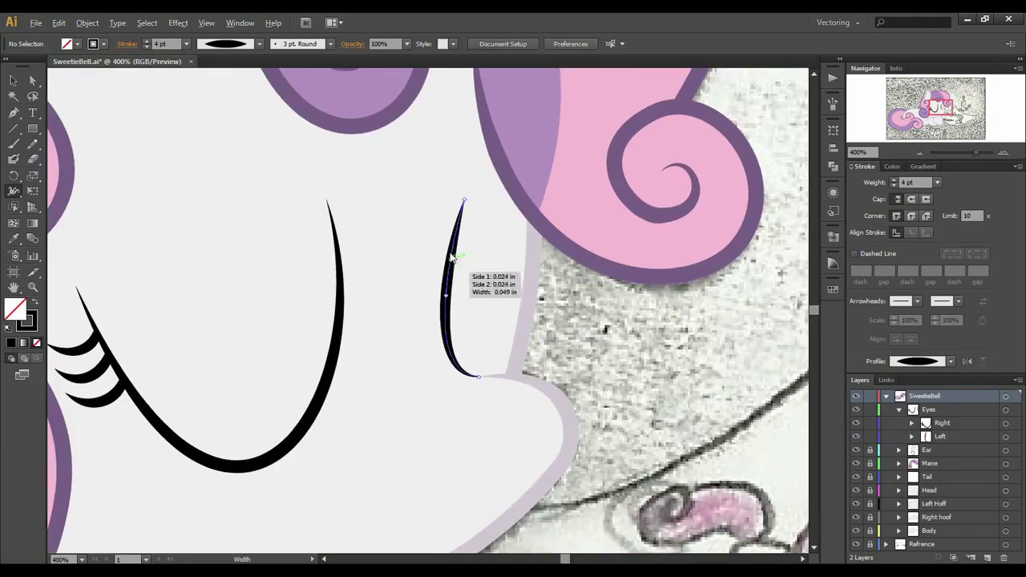
pyautogui.scroll(2, 503, 296)
pyautogui.scroll(-4, 619, 374)
# - Trace the nostril on the Head Lines sublayer of Head and give the stroke a tapered width profile
pyautogui.click(899, 409)
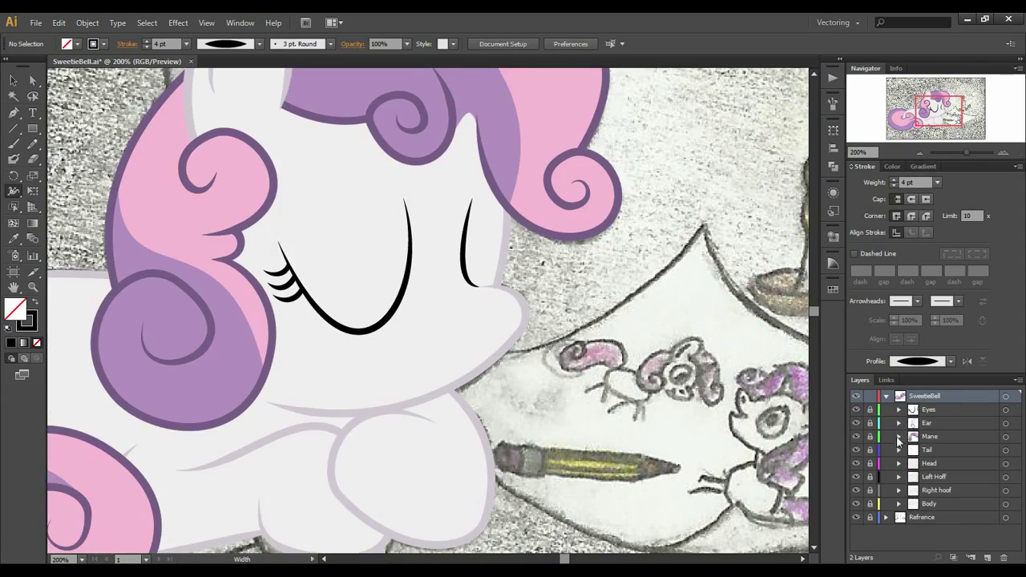
pyautogui.click(911, 491)
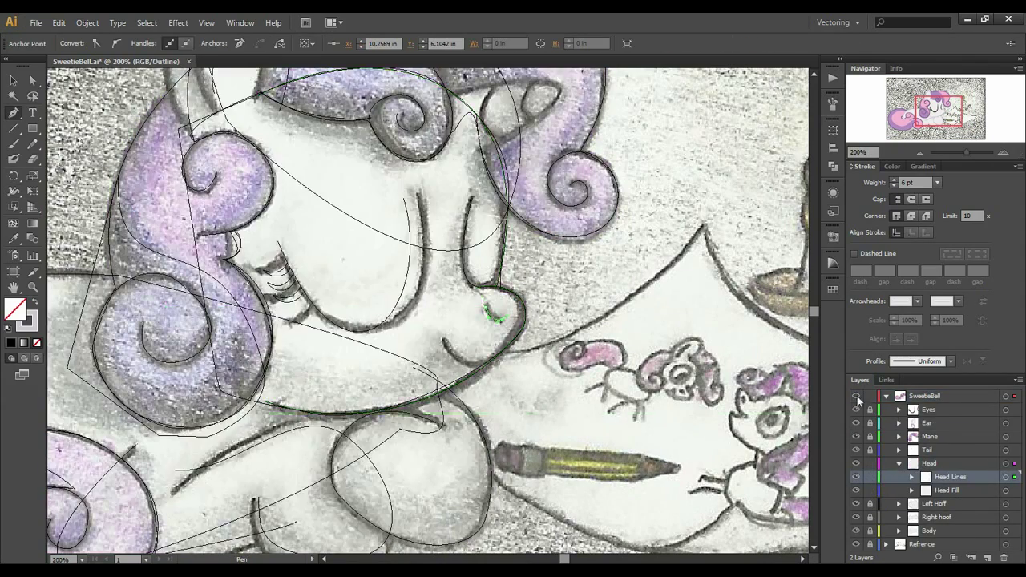
pyautogui.click(951, 362)
pyautogui.click(938, 482)
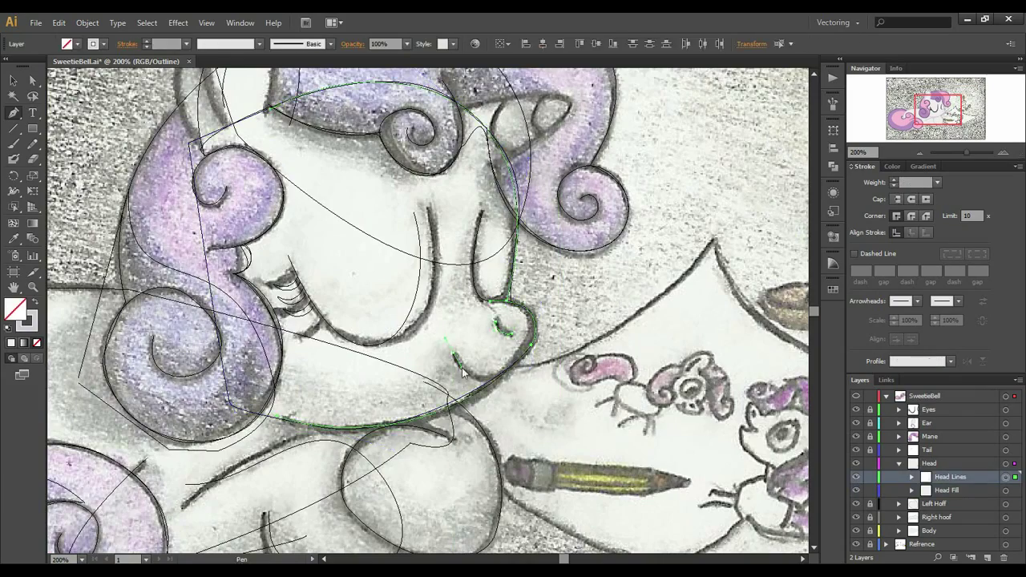
# - Trace the short mouth curve along the muzzle on Head Lines and give its stroke a tapered width profile
pyautogui.press('a')
pyautogui.hotkey('ctrl', '+')
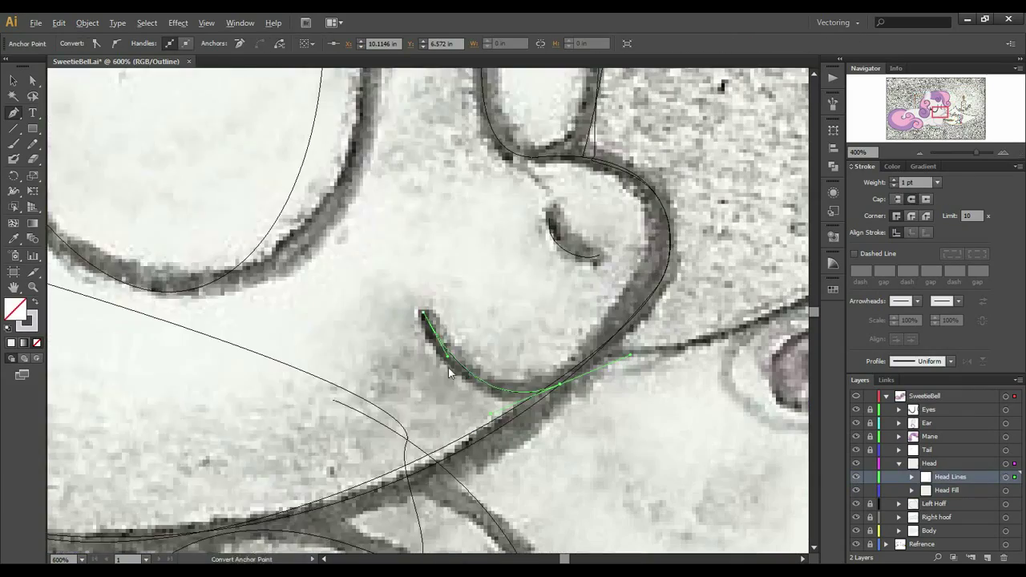
pyautogui.hotkey('ctrl', 'y')
pyautogui.click(950, 360)
pyautogui.click(917, 408)
# - Trace the horn on a new Horn layer below Eyes with light grey fill F0EDEF and a 6 pt greyish-lilac stroke
pyautogui.hotkey('ctrl', '-')
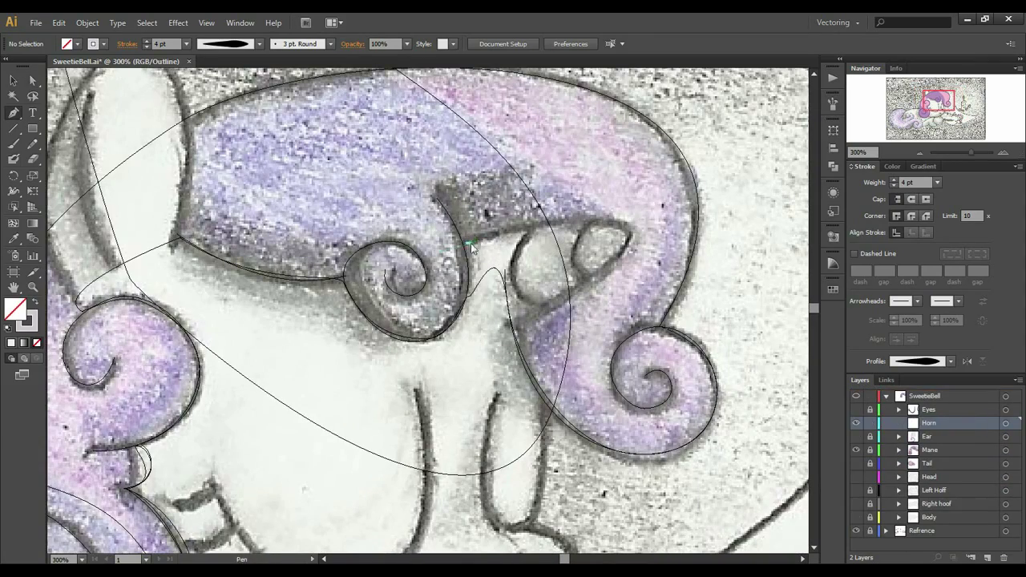
pyautogui.moveTo(466, 241); pyautogui.dragTo(496, 233)
pyautogui.moveTo(519, 325); pyautogui.dragTo(702, 170)
pyautogui.press(',')
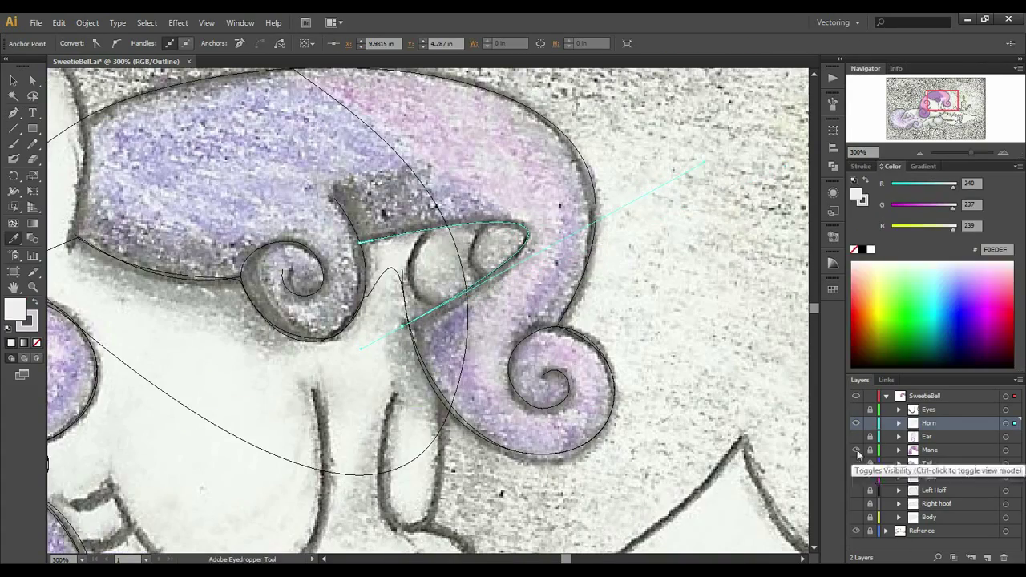
pyautogui.hotkey('ctrl', 'y')
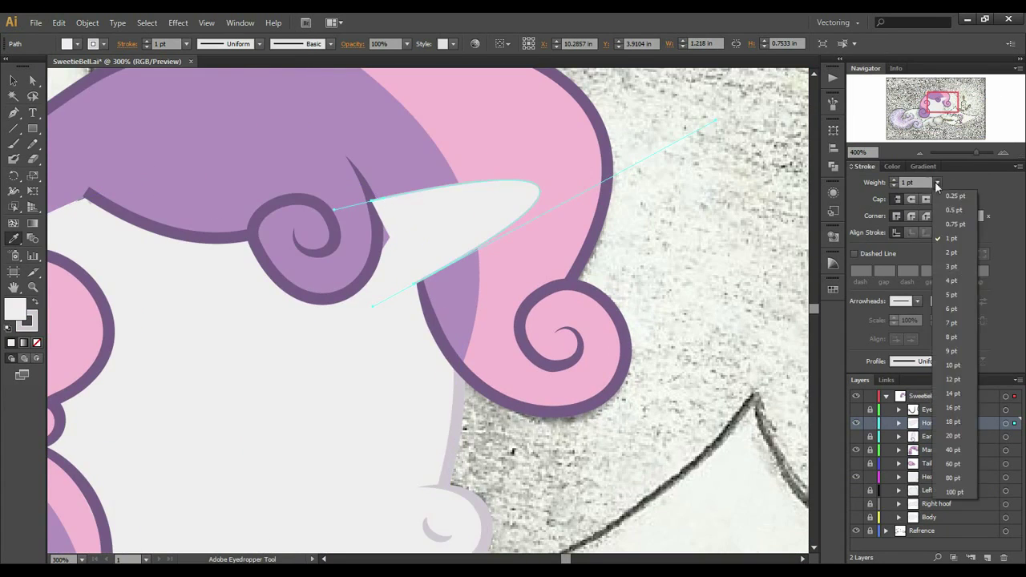
pyautogui.click(935, 192)
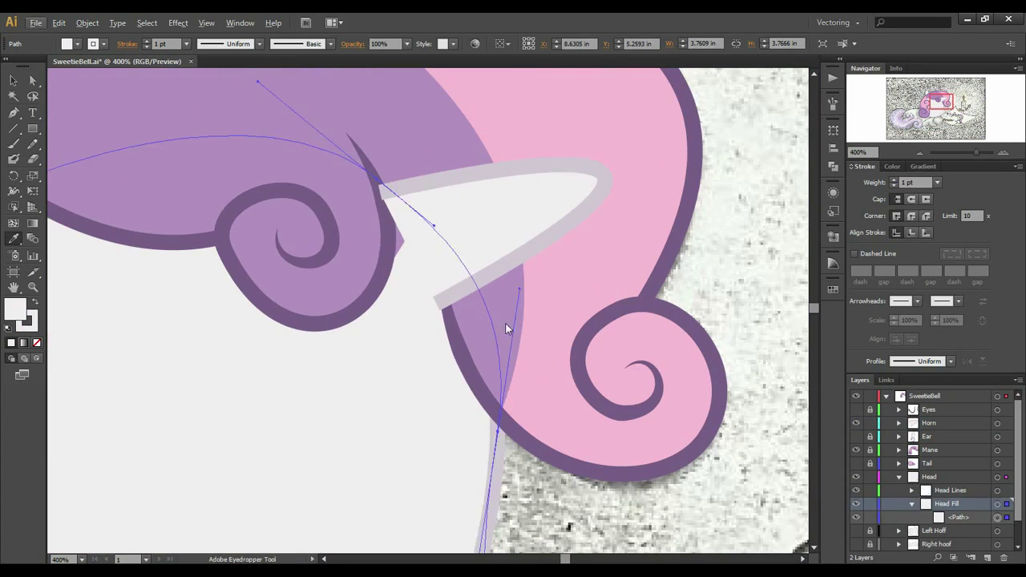
# - Reshape the mane's fill path on the Fill sublayer so no purple sticks out between the front curl and the horn's base
pyautogui.hotkey('ctrl', 'shift', 'a')
pyautogui.click(899, 476)
pyautogui.click(899, 450)
pyautogui.click(942, 463)
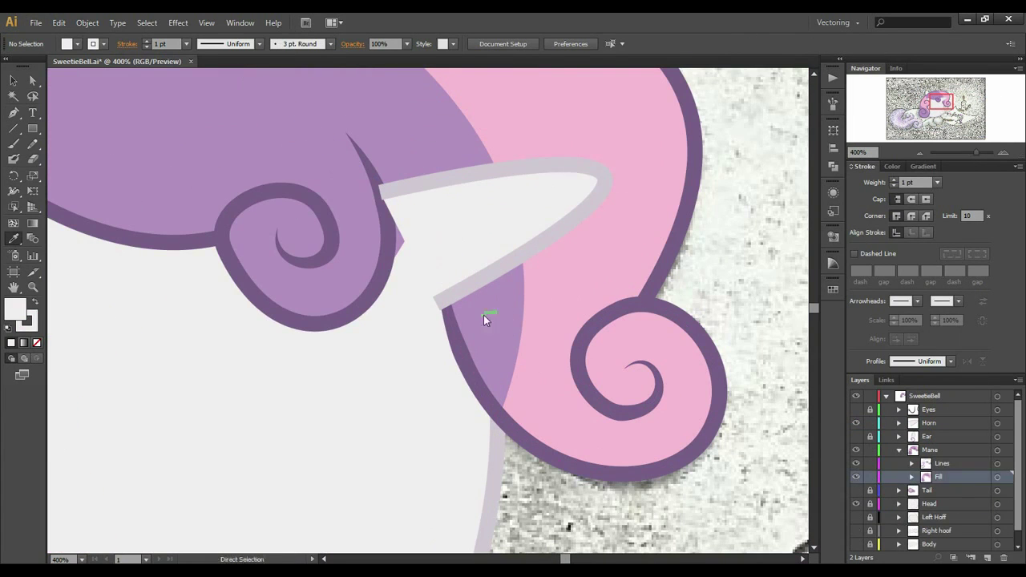
pyautogui.press('p')
pyautogui.click(425, 226)
pyautogui.hotkey('ctrl', 'z')
pyautogui.click(424, 226)
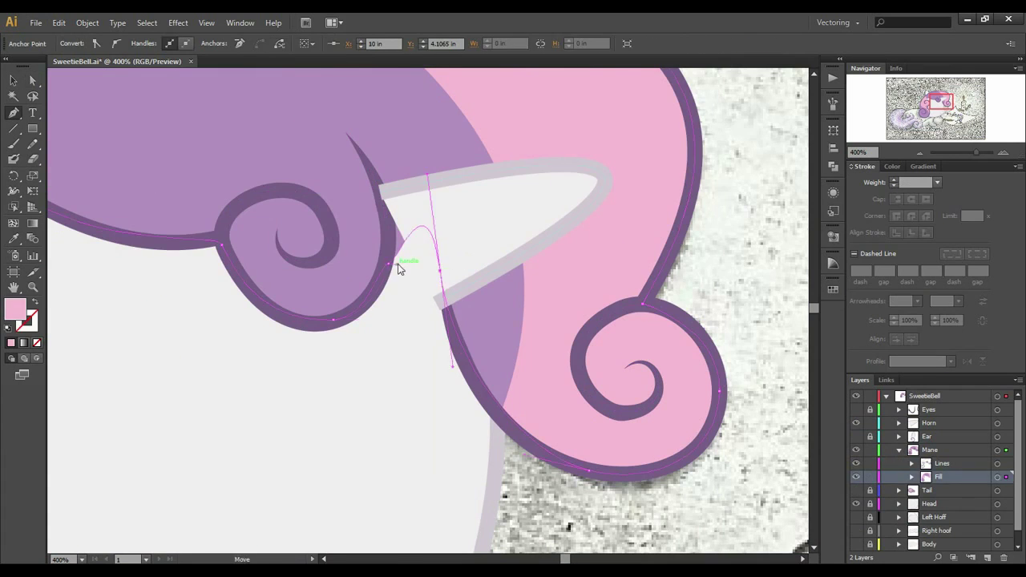
pyautogui.hotkey('ctrl', '0')
pyautogui.press('a')
# - Move the front curl's outline path from the mane's Lines sublayer into the Horn layer, above the horn
pyautogui.click(899, 449)
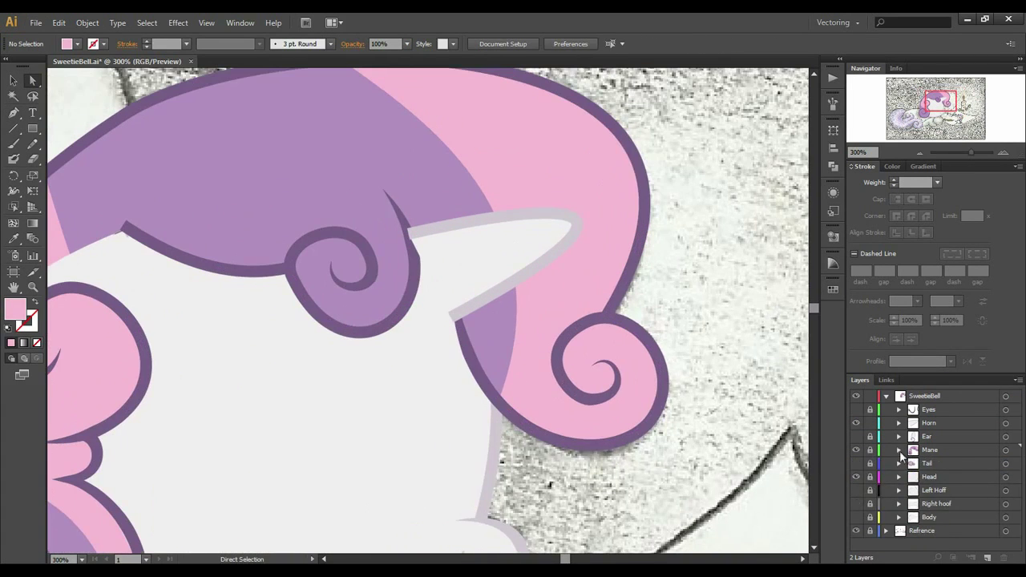
pyautogui.click(899, 450)
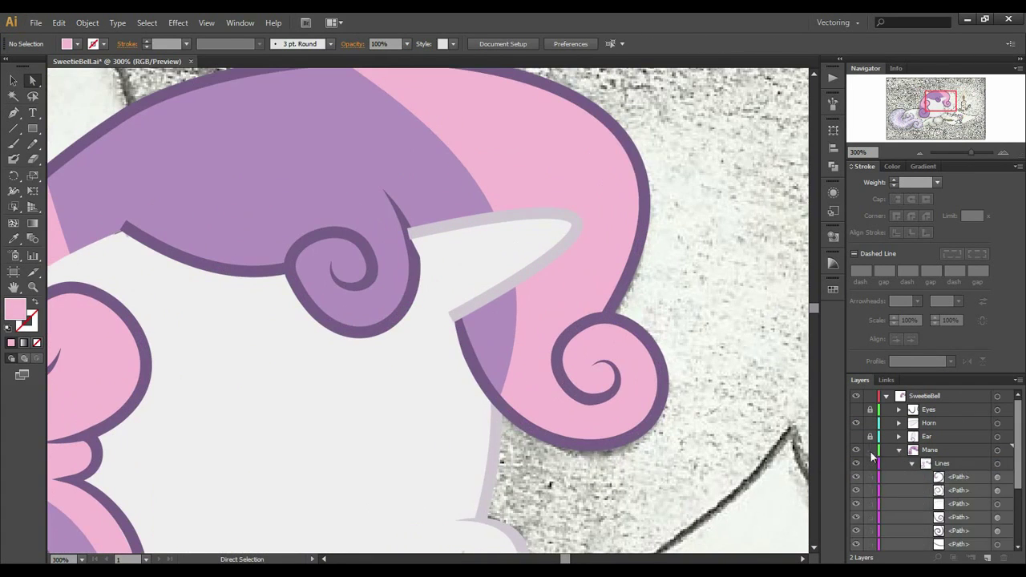
pyautogui.scroll(-3, 930, 465)
pyautogui.scroll(2, 930, 449)
pyautogui.click(944, 411)
# - Apply a width profile to the horn's outline that thins toward its lower base and adjust the curve of the lower edge
pyautogui.click(940, 362)
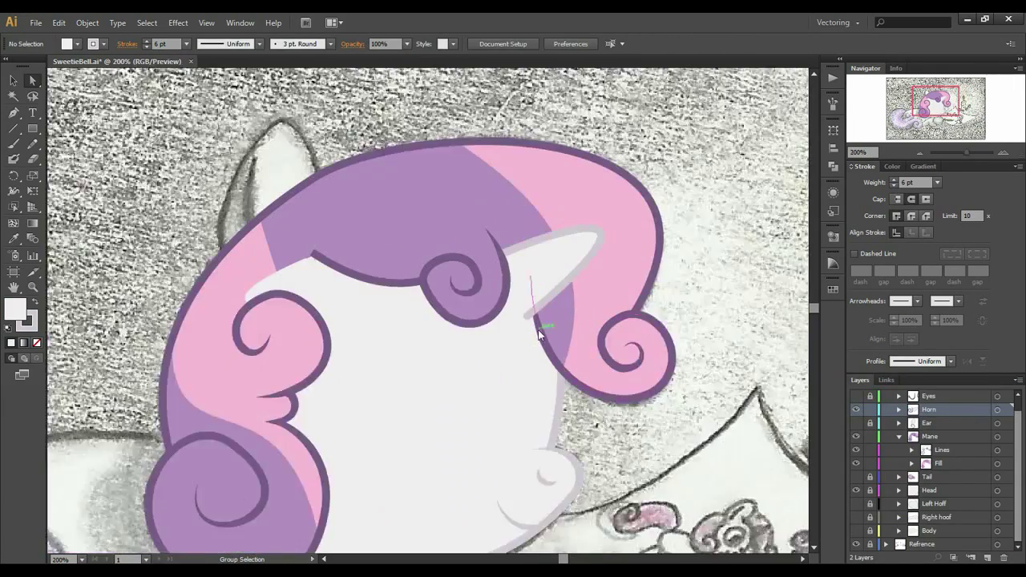
pyautogui.click(940, 361)
pyautogui.click(908, 472)
pyautogui.scroll(2, 609, 279)
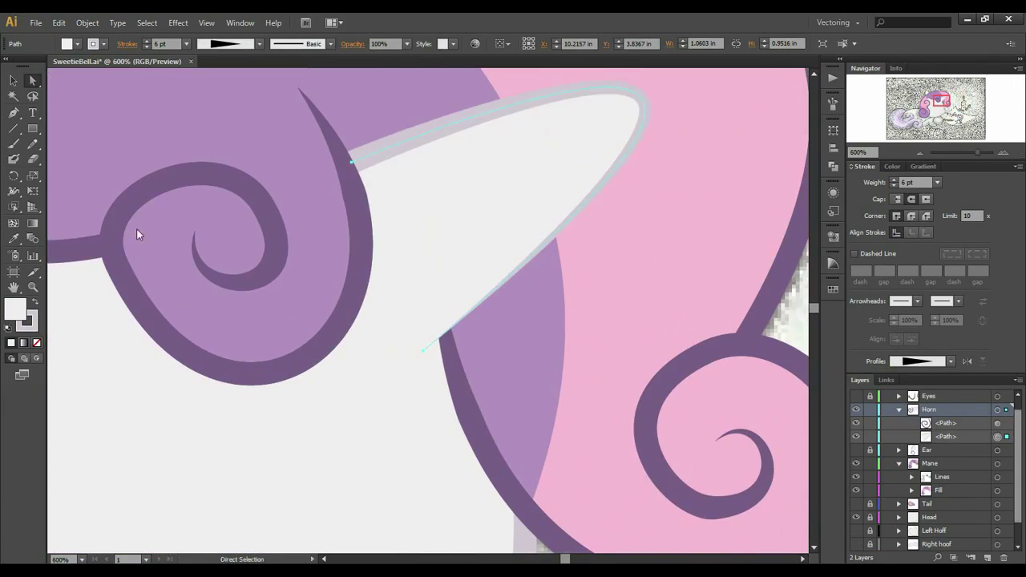
pyautogui.moveTo(510, 302); pyautogui.dragTo(505, 295)
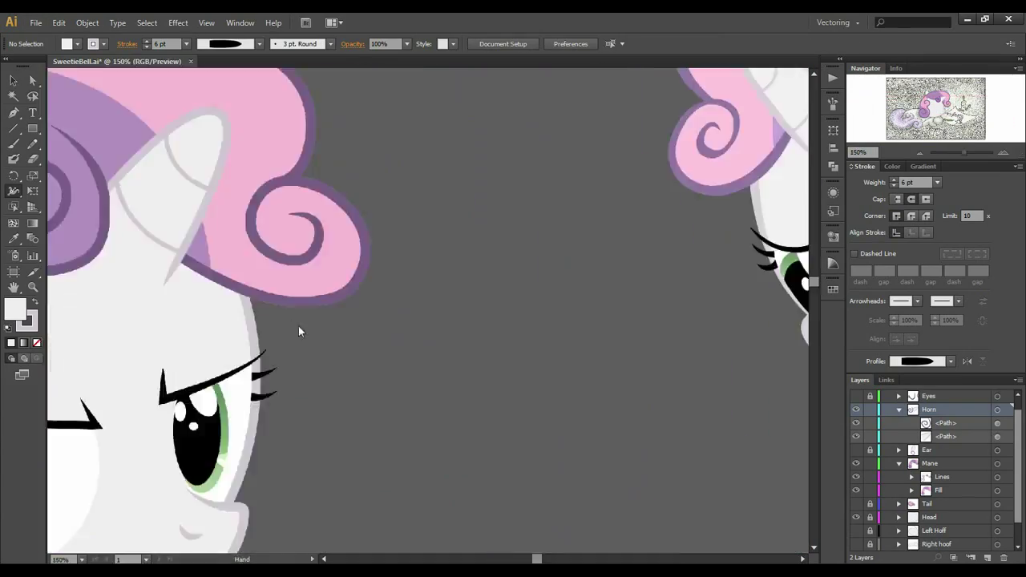
# - Switch the horn outline's width profile to one that stays thick around the tip and tapers toward the lower base
pyautogui.click(951, 362)
pyautogui.click(914, 485)
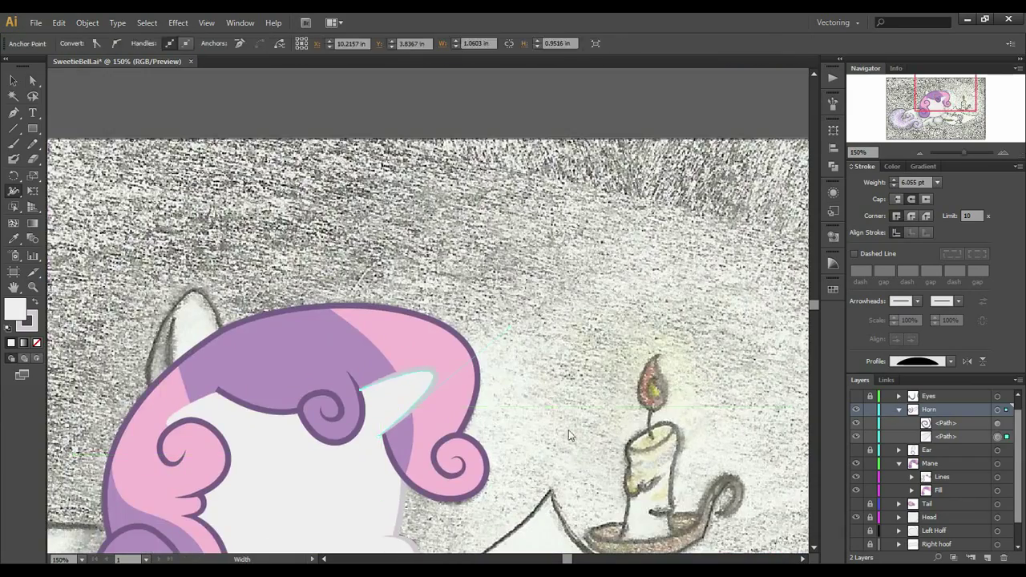
pyautogui.scroll(5, 441, 417)
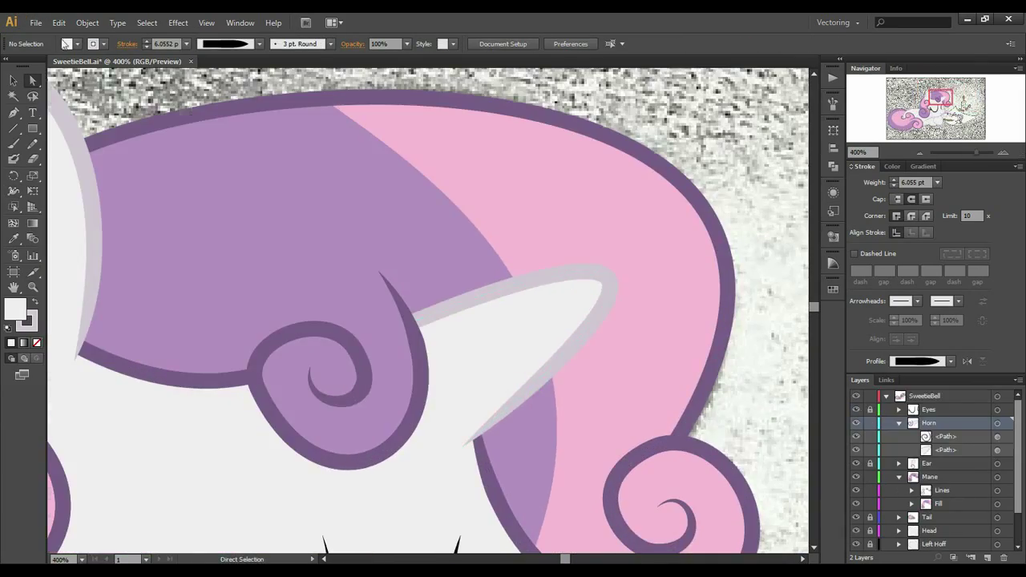
# - Draw thin curved 1 pt ridge lines across the horn on the Horn layer
pyautogui.press('p')
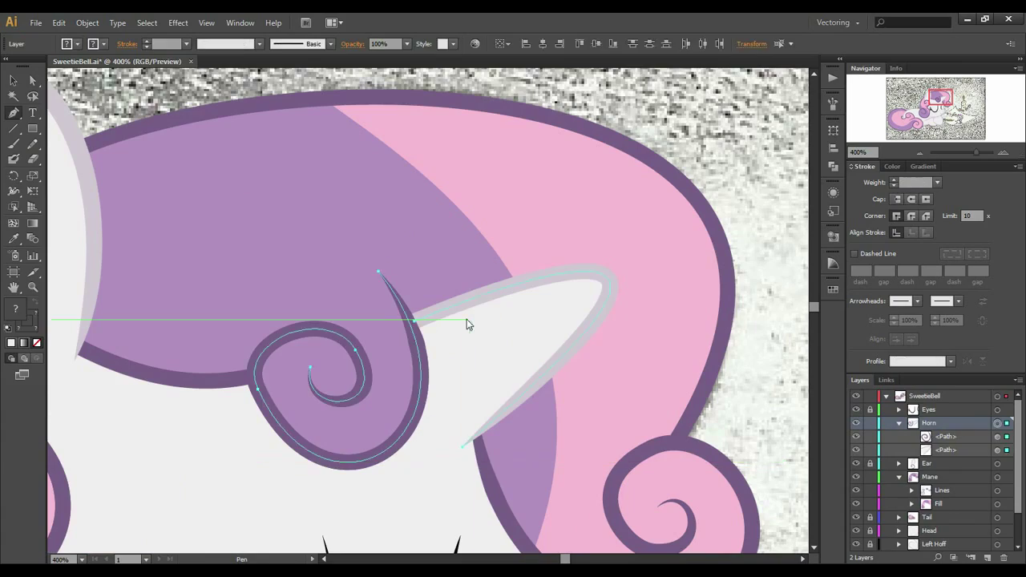
pyautogui.moveTo(408, 320); pyautogui.dragTo(457, 300)
pyautogui.moveTo(543, 380)
pyautogui.mouseDown()
pyautogui.moveTo(543, 348)
pyautogui.moveTo(558, 364)
pyautogui.moveTo(568, 355)
pyautogui.mouseUp()
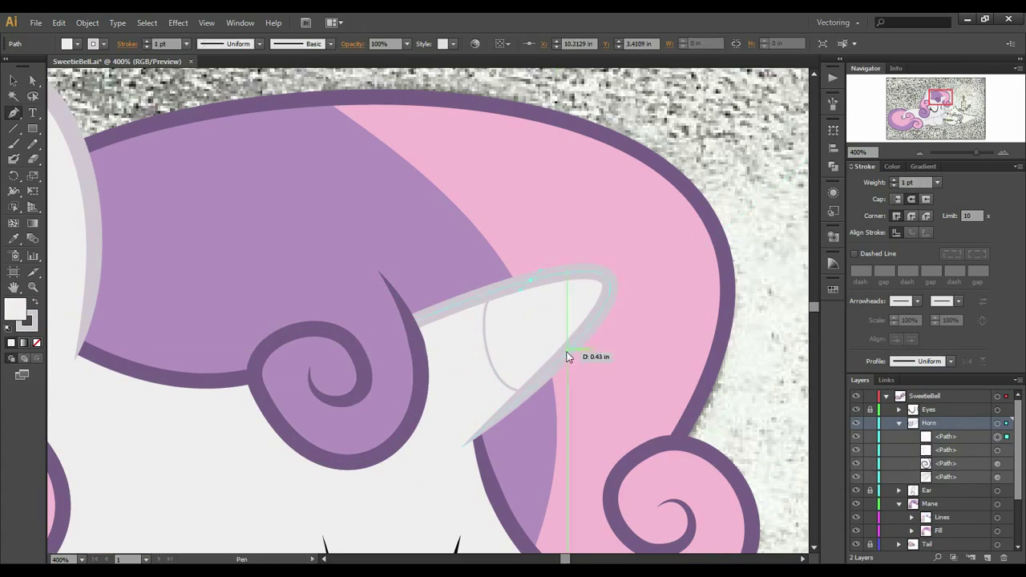